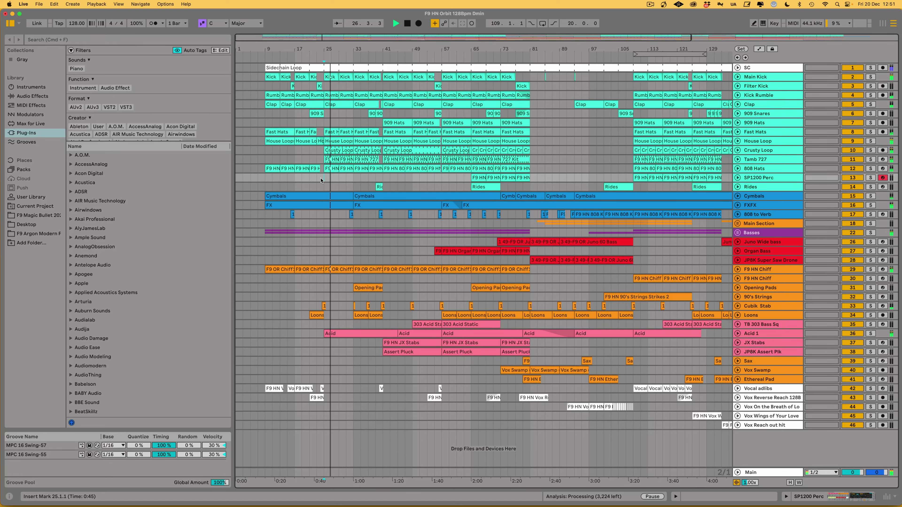
- Unfold the Basses group and its Solid Bass track in the arrangement
left_click_drag(337, 43, 339, 67)
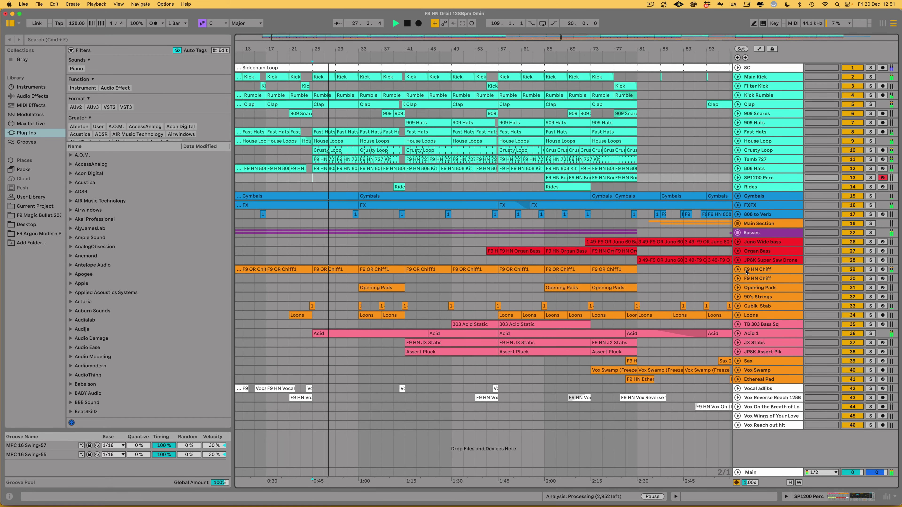
left_click(738, 233)
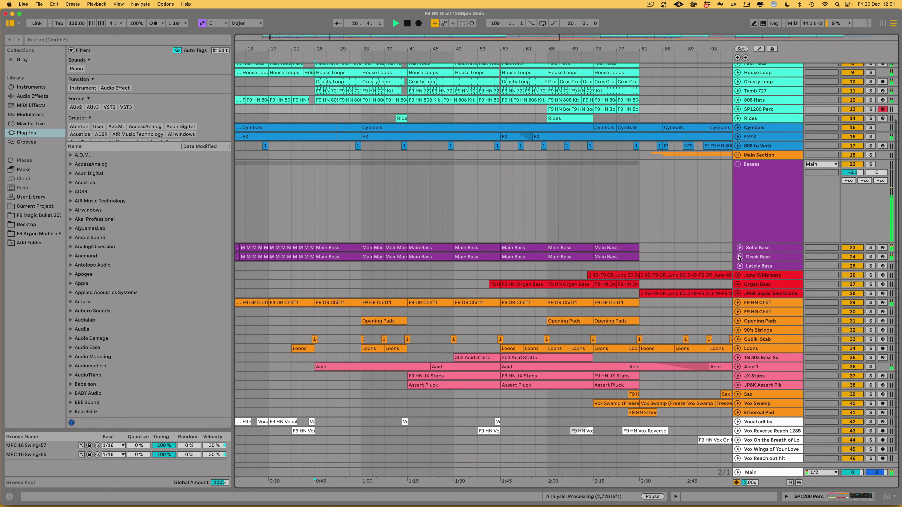
left_click(740, 248)
- Open the Solid Bass track's Main Bass clip at bar 25 and enlarge the note editor to view its notes
double_click(349, 247)
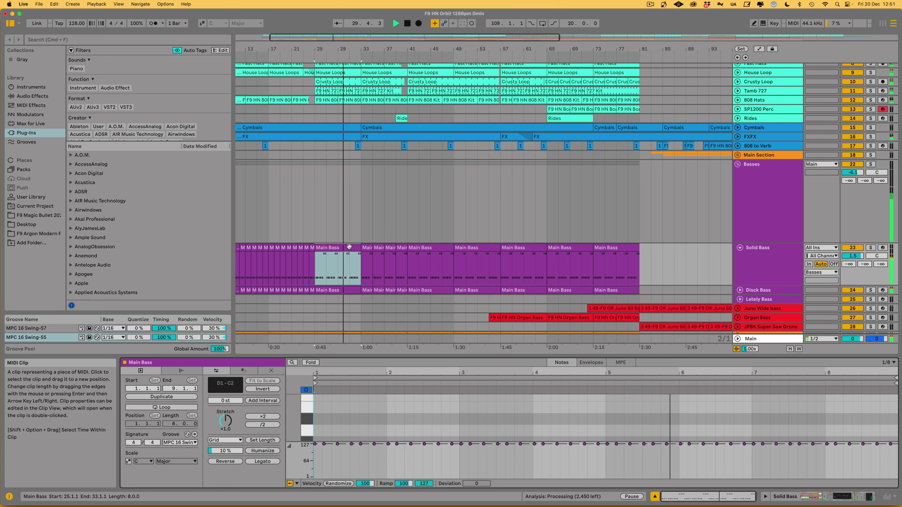
scroll(559, 398, "down", 8)
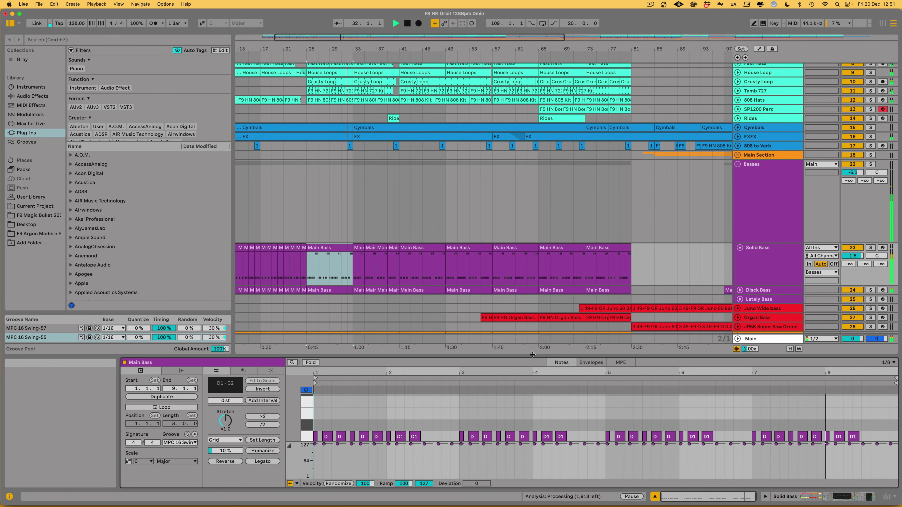
left_click_drag(532, 358, 530, 276)
scroll(518, 194, "down", 8)
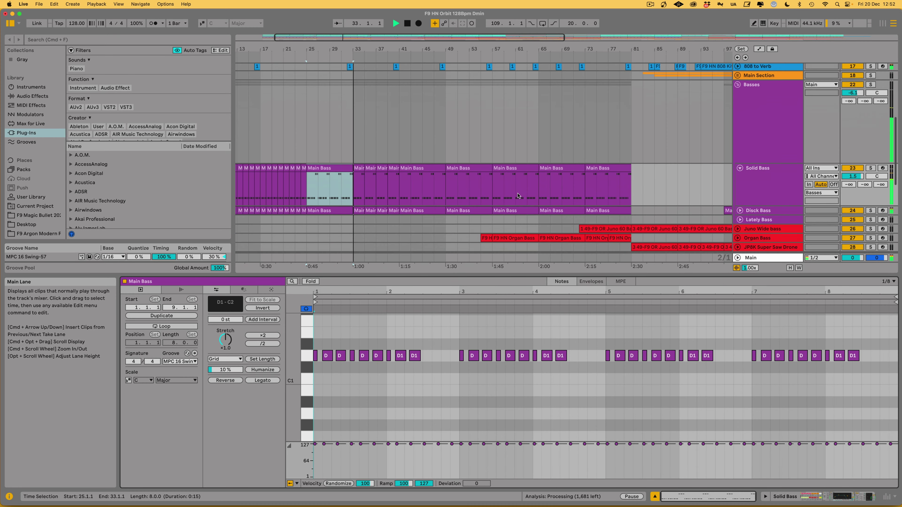
- Unfold the Opening Pads track and display its Filter Freq automation, focusing on the bars around 33 to 41
scroll(518, 195, "down", 2)
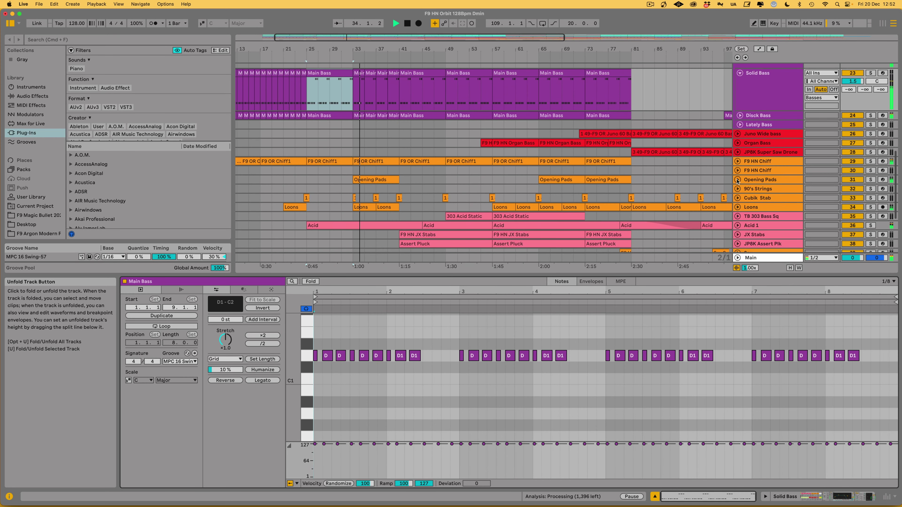
left_click(758, 182)
key("a")
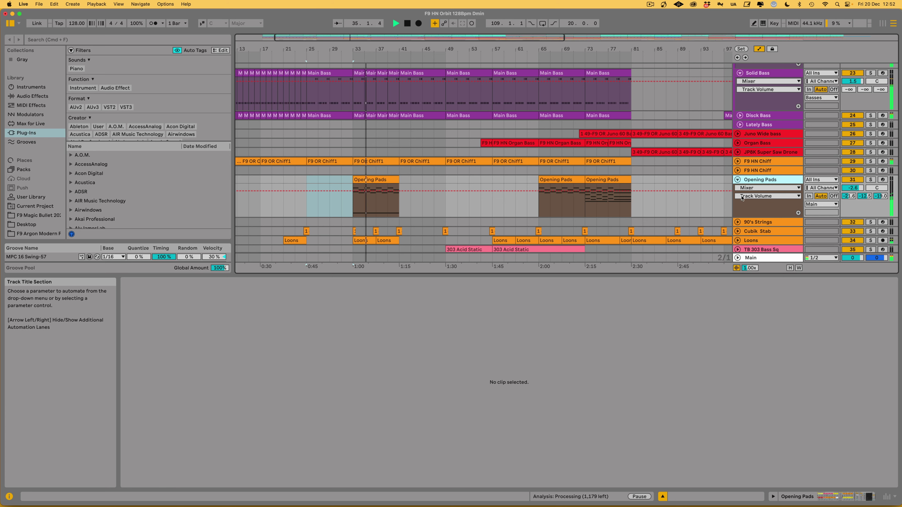
left_click(745, 187)
left_click(745, 202)
left_click(756, 197)
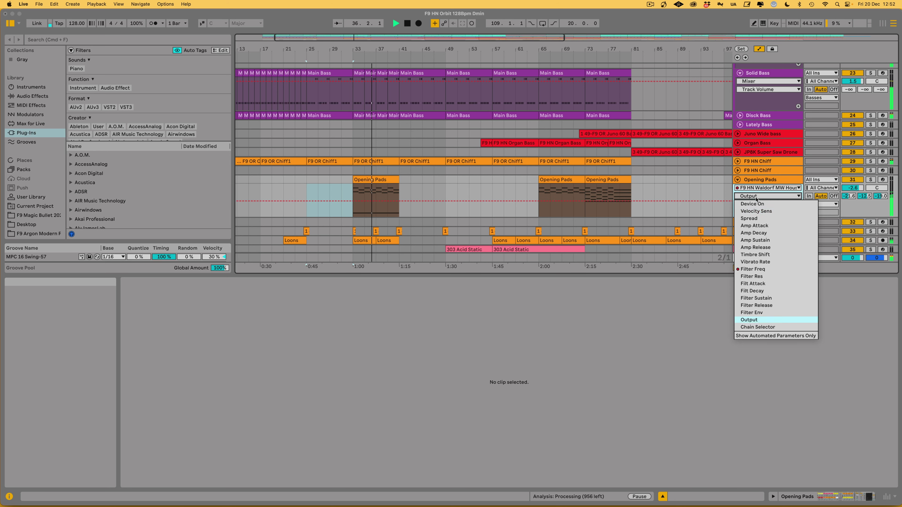
left_click(753, 269)
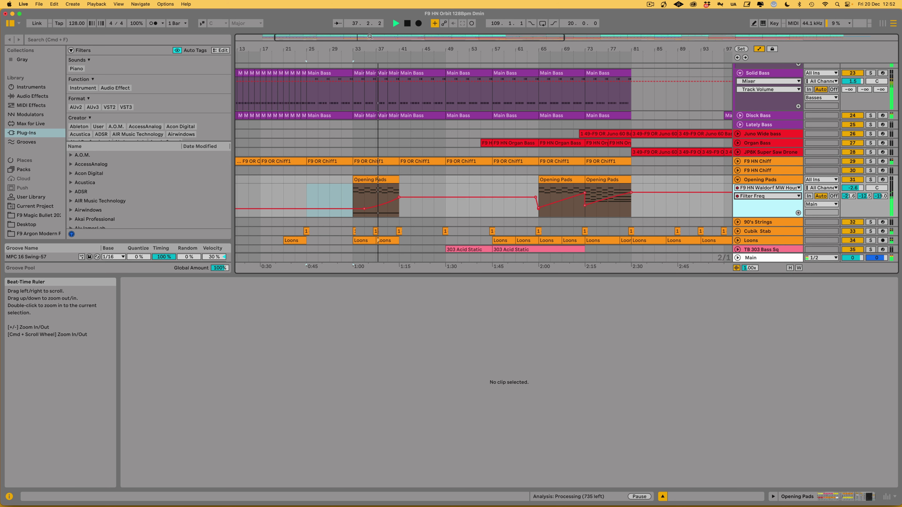
left_click_drag(397, 49, 396, 62)
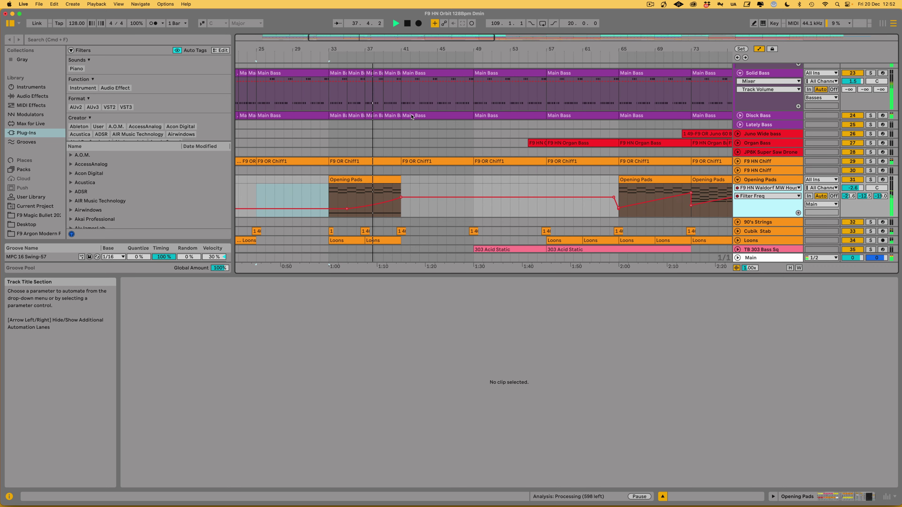
- Hide the empty clip view and display the Filter Env automation on the JP8K Assert Plk track
left_click(662, 497)
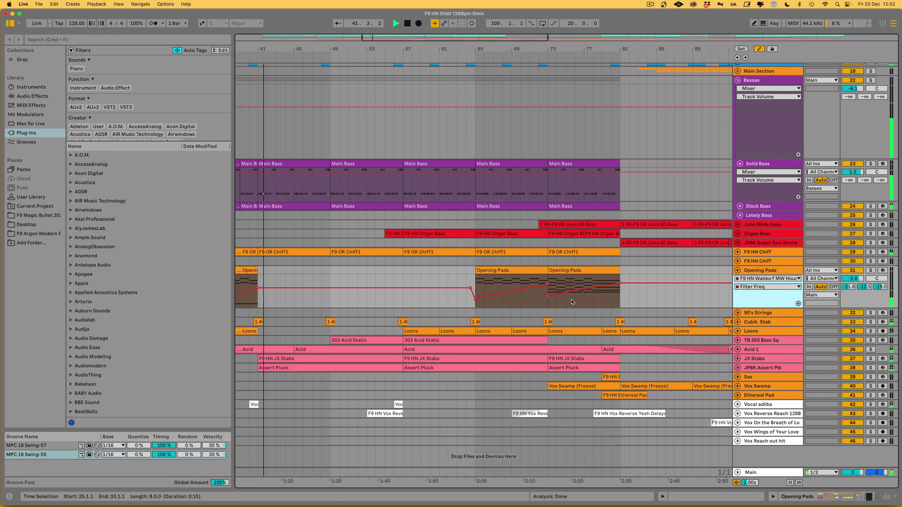
scroll(572, 302, "up", 5)
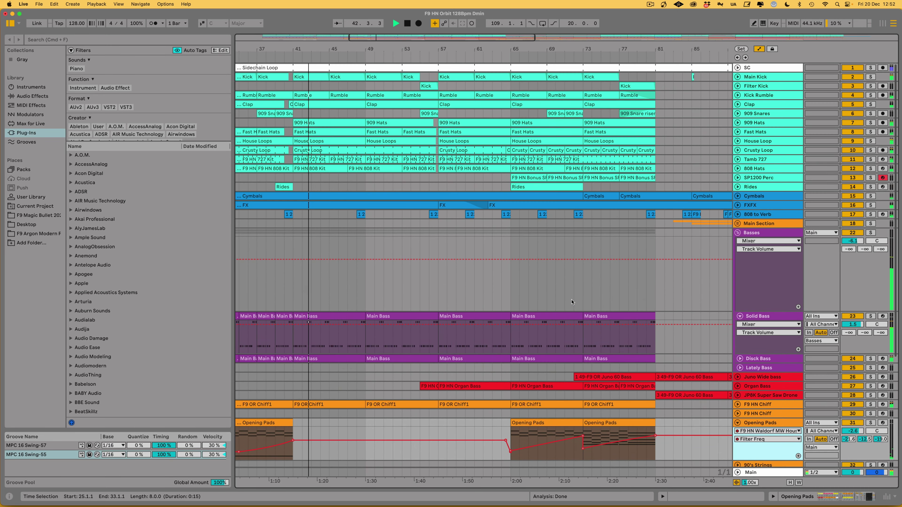
scroll(572, 302, "down", 5)
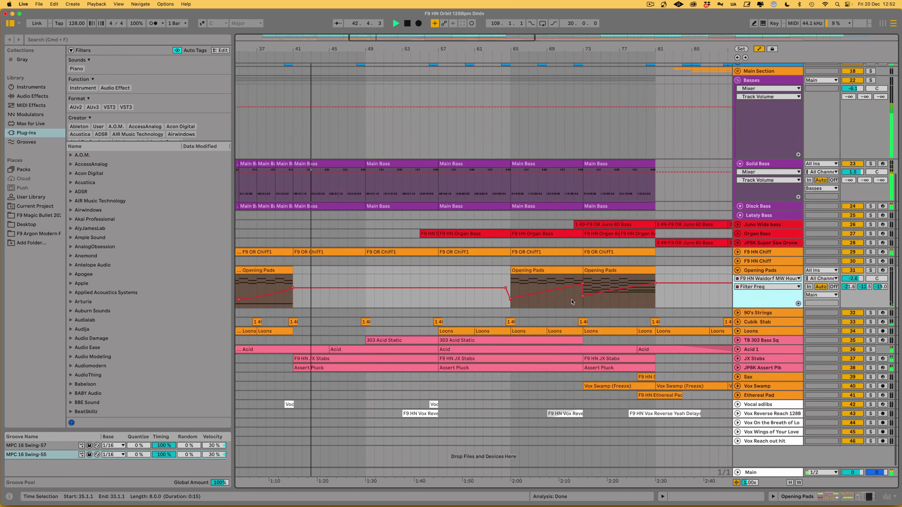
left_click(739, 368)
left_click(757, 385)
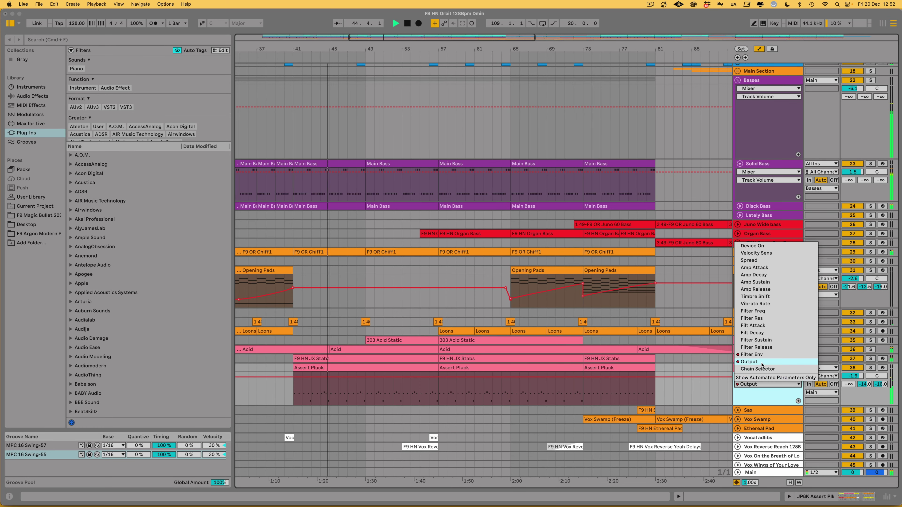
left_click(760, 354)
- Unfold the JX Stabs track and display its B-F9 Super Delays (Aux) send automation
left_click(739, 359)
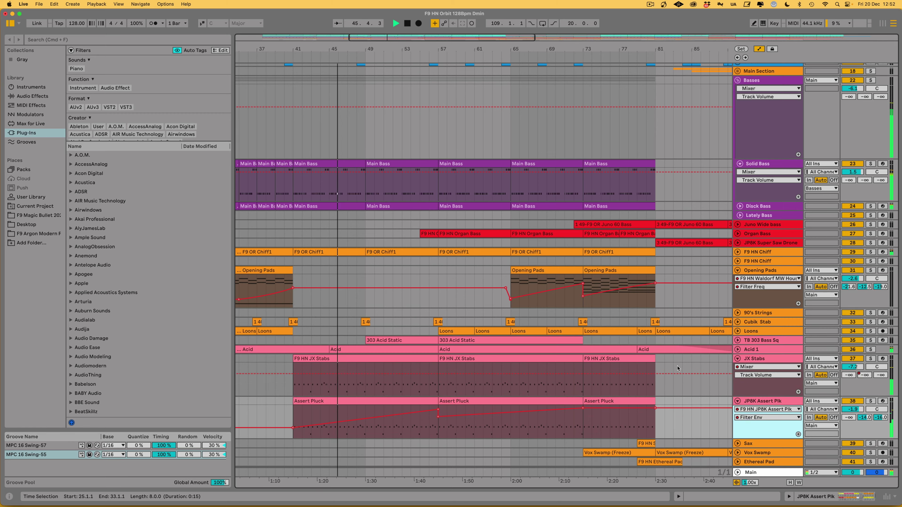
scroll(795, 345, "down", 2)
left_click(760, 327)
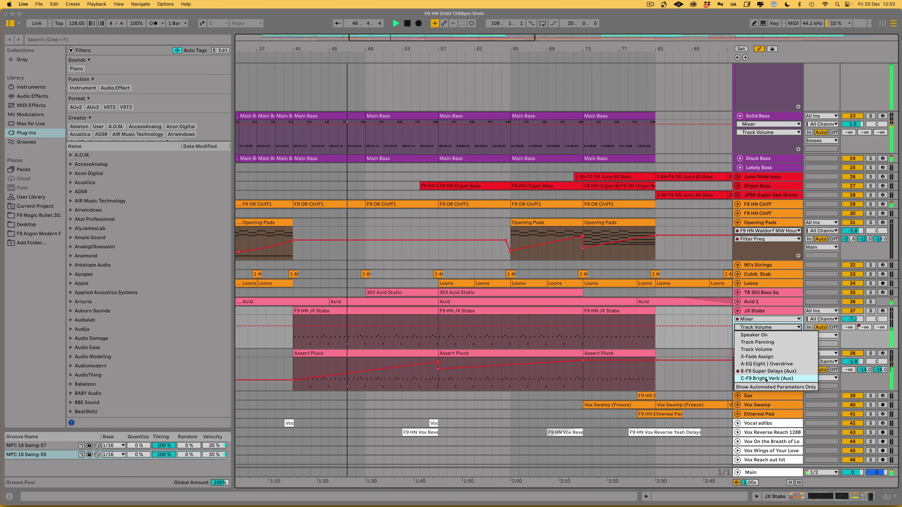
left_click(770, 374)
- Place the insert marker at bar 81 on the Main Section track and start playback from there
scroll(652, 351, "right", 2)
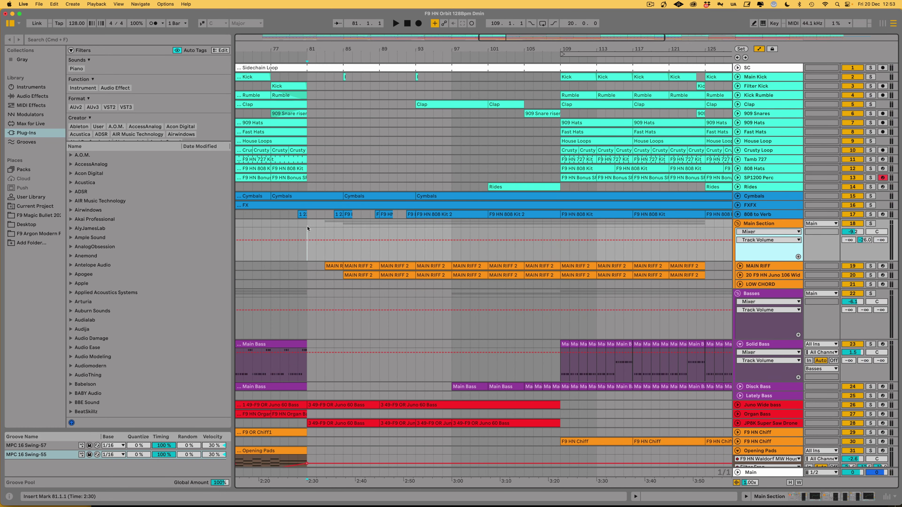
left_click(307, 225)
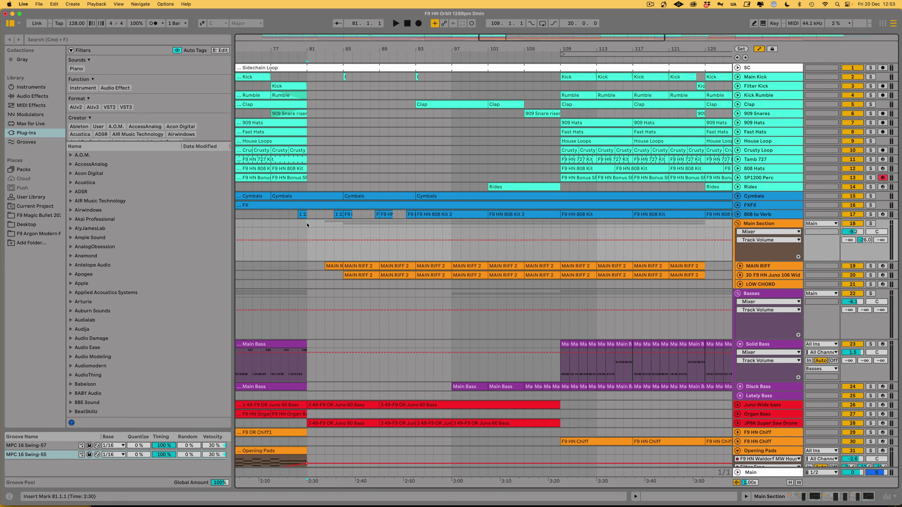
key("space")
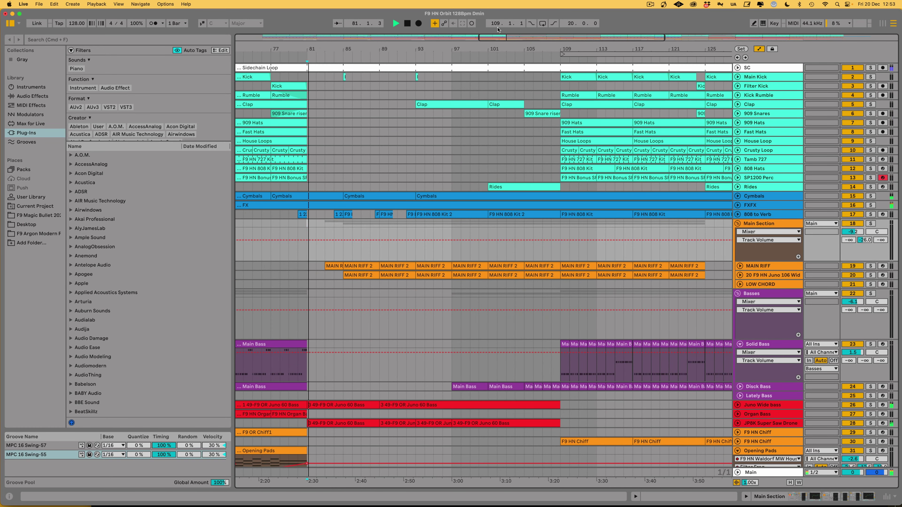
- Unfold the MAIN RIFF and Juno 106 tracks to examine their clips and automation from bar 83 onward
left_click_drag(304, 50, 309, 64)
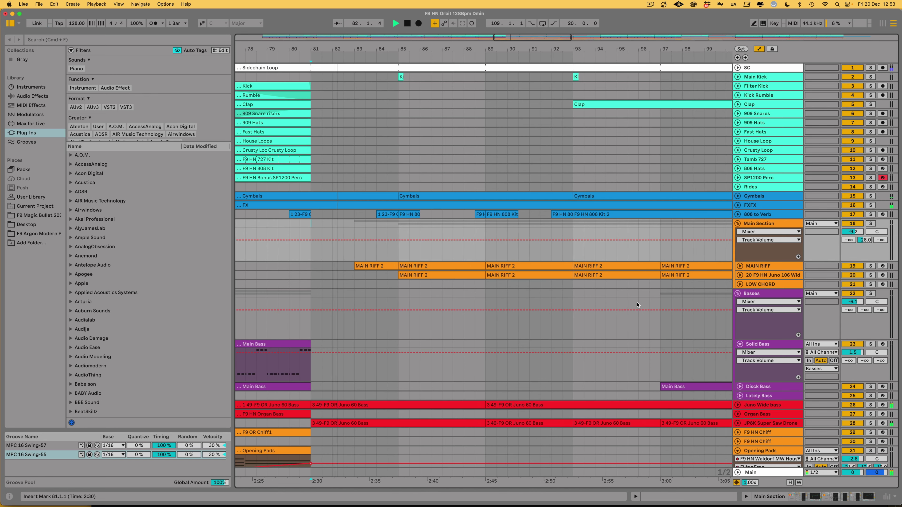
left_click(739, 275)
left_click(740, 266)
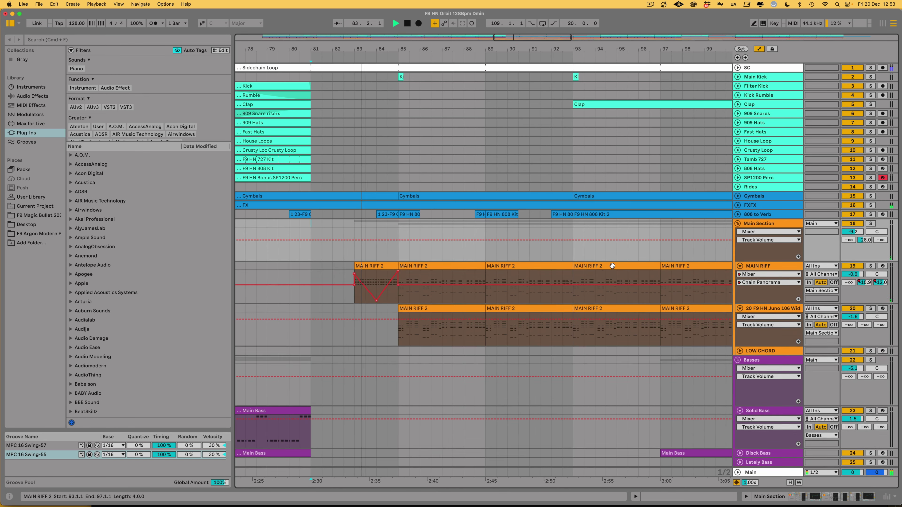
scroll(612, 268, "down", 5)
scroll(612, 268, "down", 2)
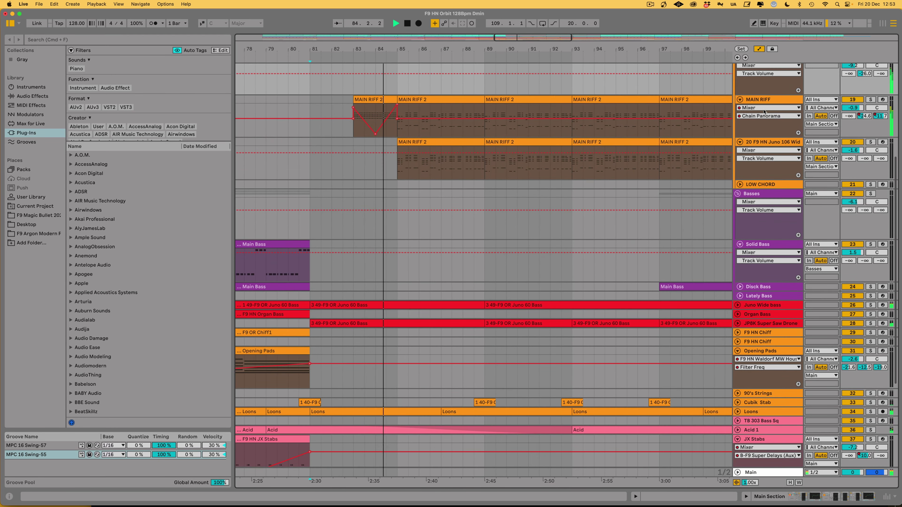
- Fold the Basses group back up
scroll(576, 181, "up", 4)
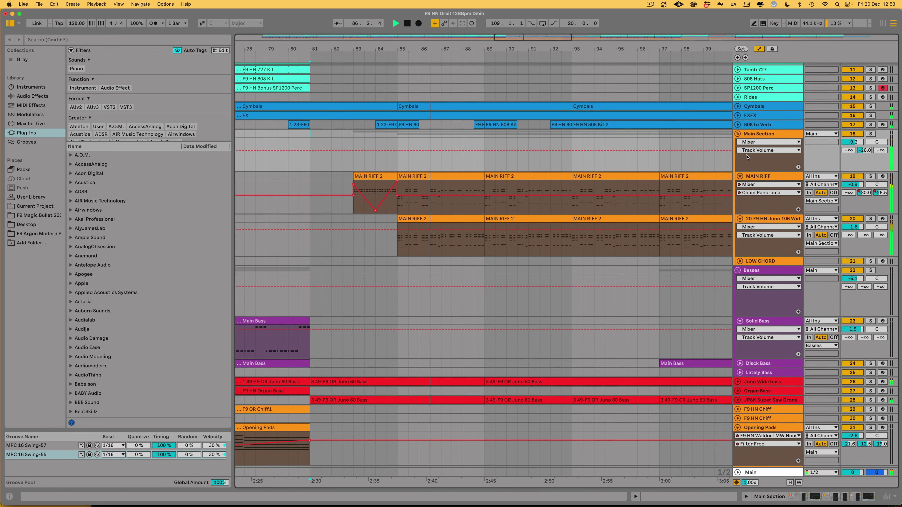
scroll(754, 254, "up", 3)
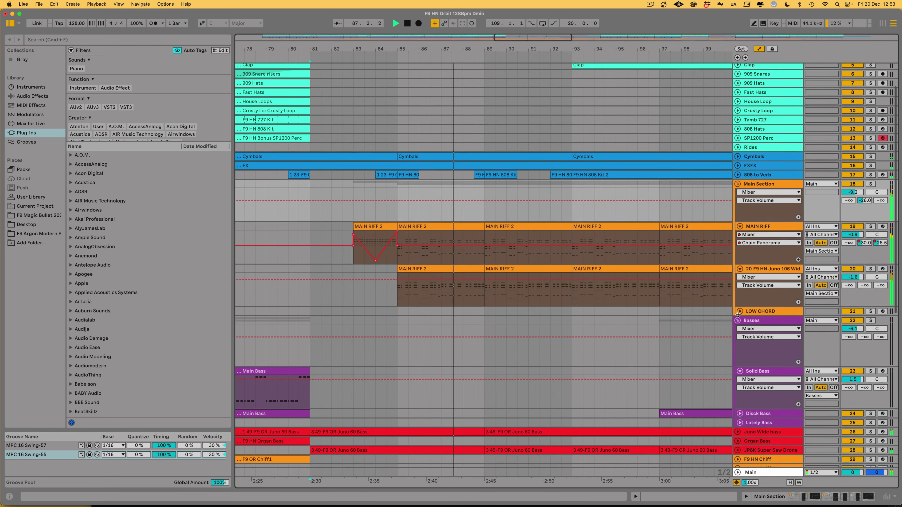
left_click(737, 321)
- Open the MAIN RIFF 2 clip at bar 89, hide the velocity lane, and reduce the note editor's height
scroll(575, 199, "down", 6)
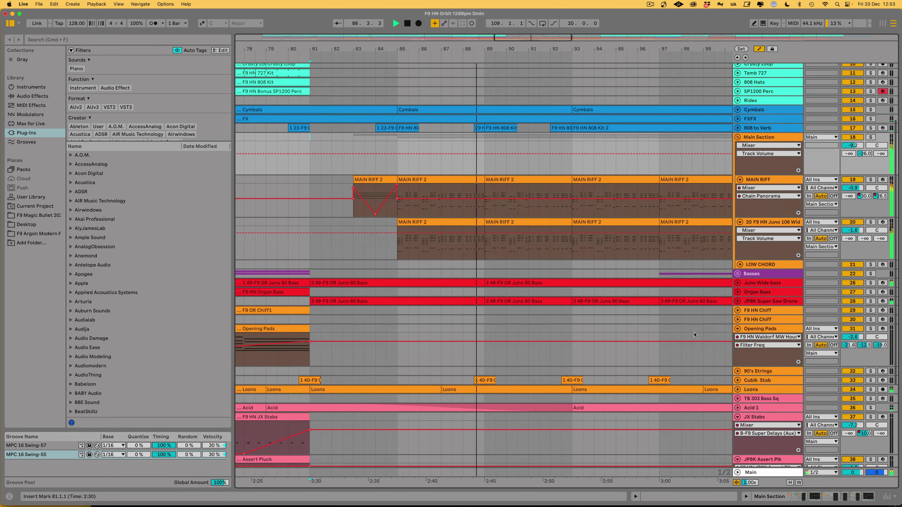
scroll(549, 146, "left", 1)
double_click(547, 144)
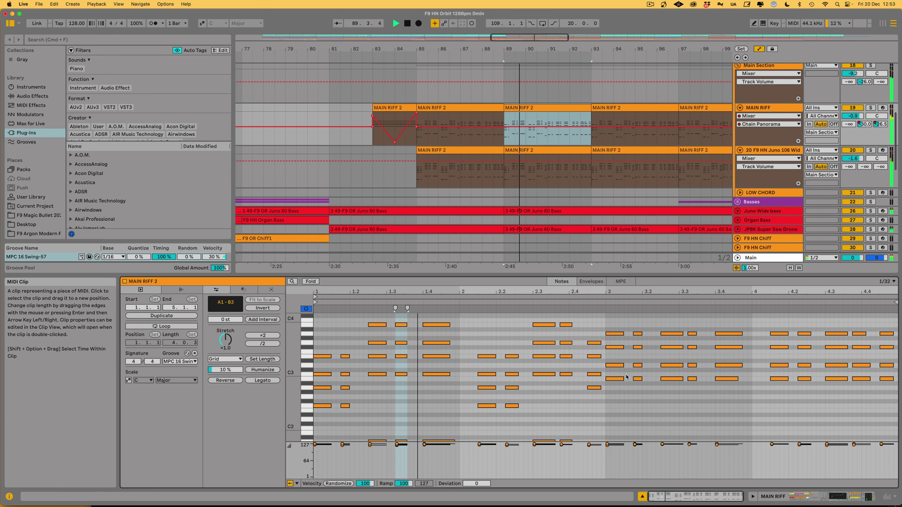
left_click(290, 483)
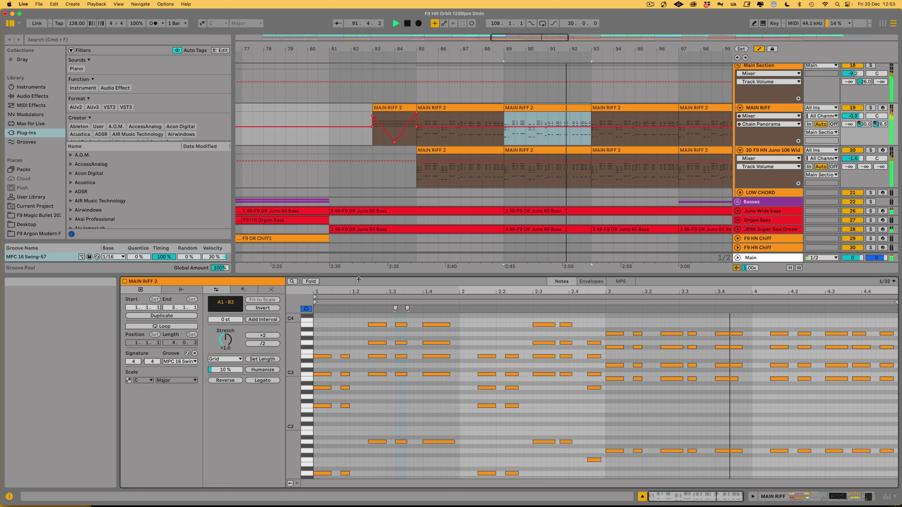
left_click_drag(358, 276, 358, 314)
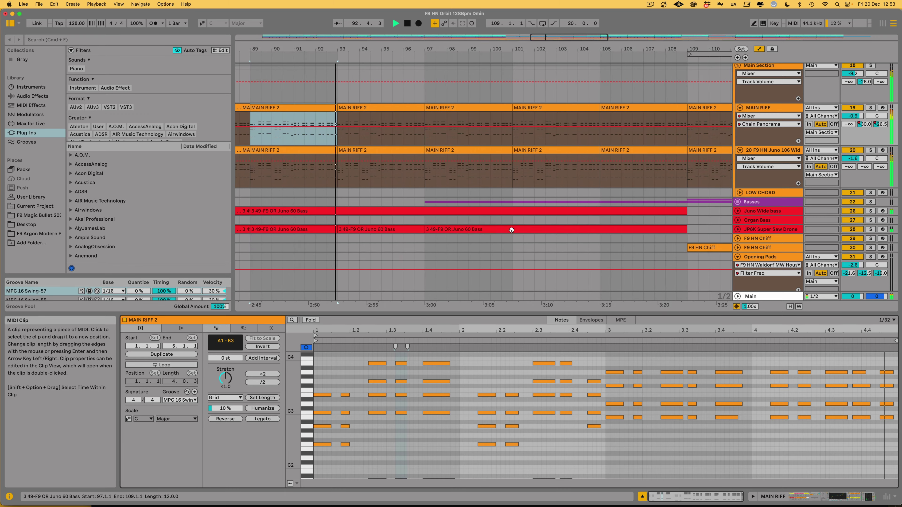
- Unfold the Vox On the Breath of Love track to examine its C-F9 Bright Verb (Aux) send automation
scroll(512, 230, "down", 10)
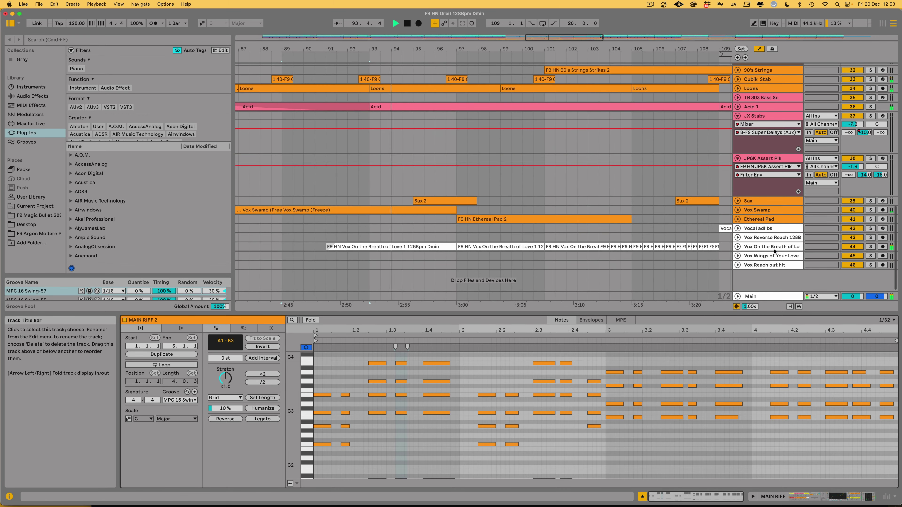
left_click(737, 246)
scroll(577, 244, "down", 3)
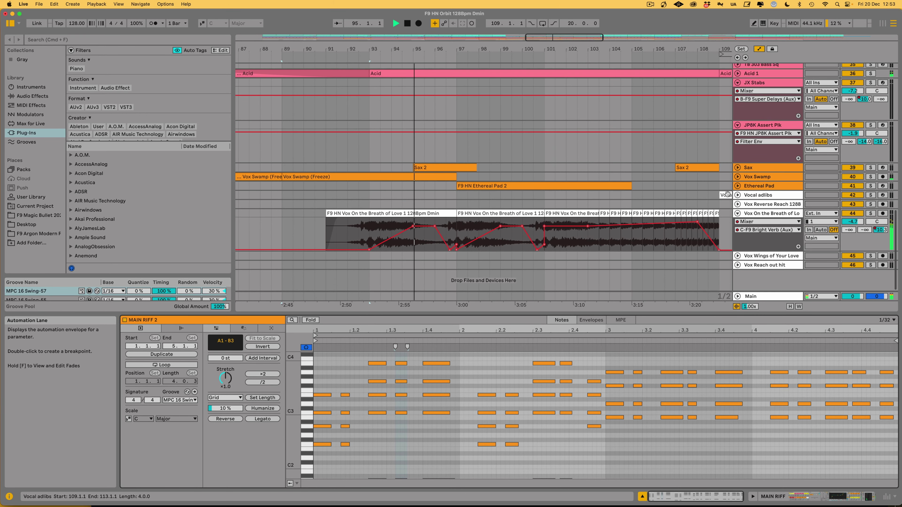
left_click_drag(560, 37, 560, 51)
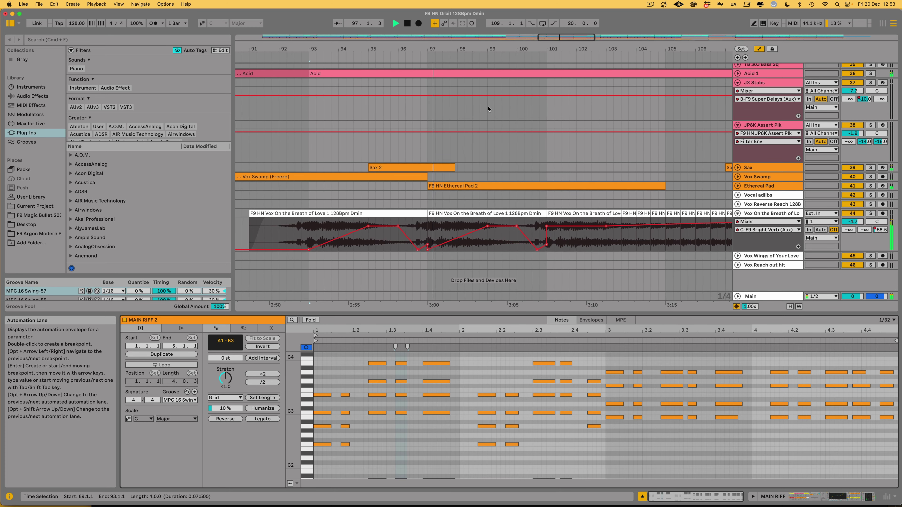
- Turn off the automation display and fold the Main Section group
scroll(488, 109, "up", 15)
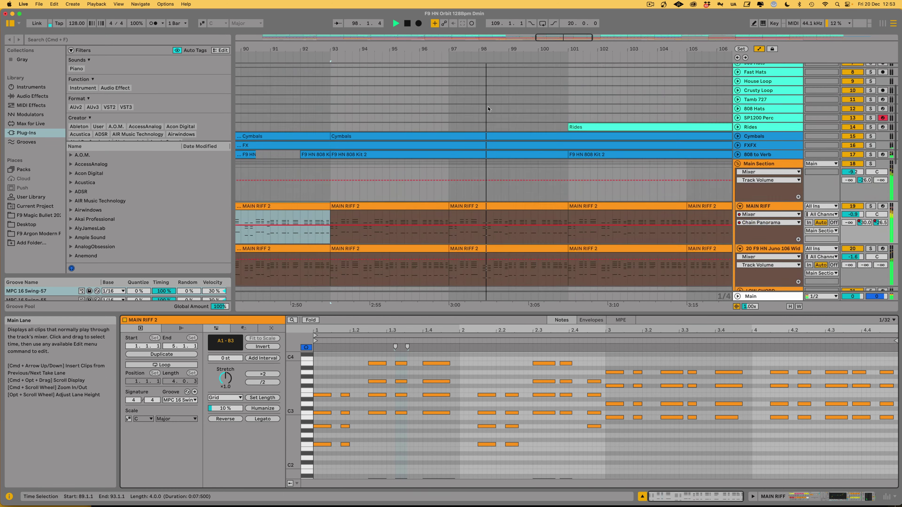
key("a")
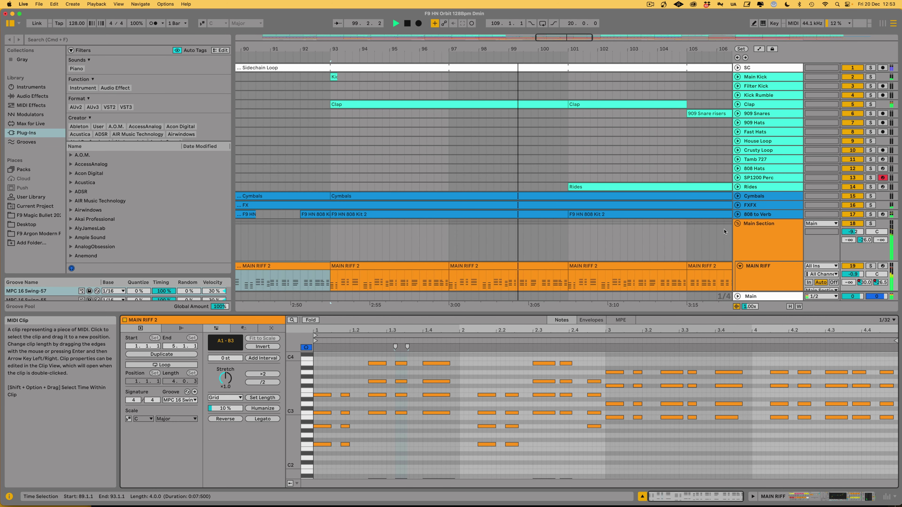
left_click_drag(566, 55, 565, 41)
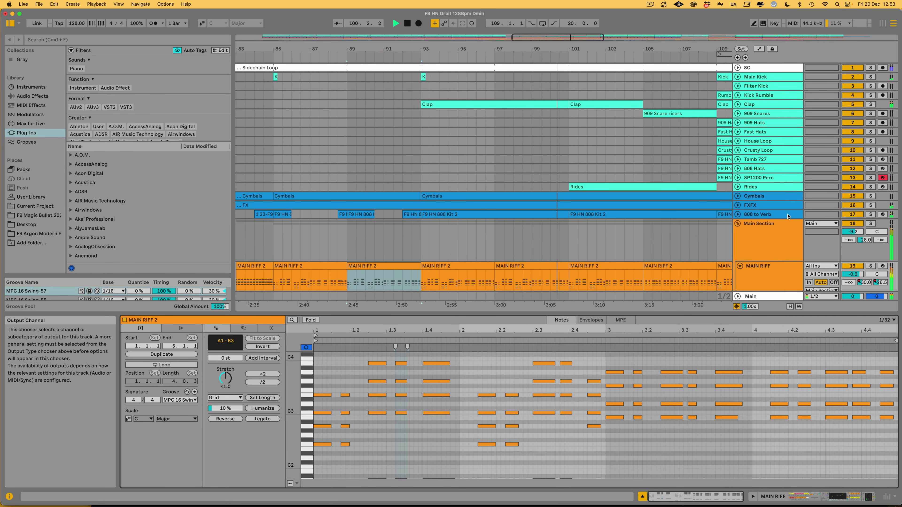
left_click(738, 223)
- Look over the arrangement's second half, from about bar 73 to bar 165, across all tracks
left_click_drag(547, 38, 547, 24)
scroll(503, 172, "down", 5)
scroll(503, 172, "up", 1)
scroll(502, 172, "right", 3)
scroll(503, 172, "up", 7)
scroll(502, 170, "right", 1)
scroll(502, 170, "right", 1)
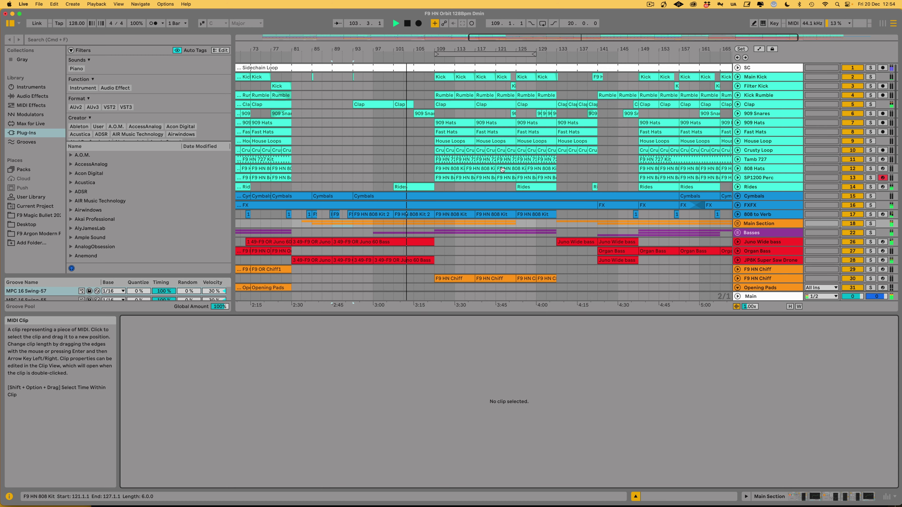
- Hide the detail view, unfold the 909 Snares track and set its volume to -1.0 dB
left_click(636, 497)
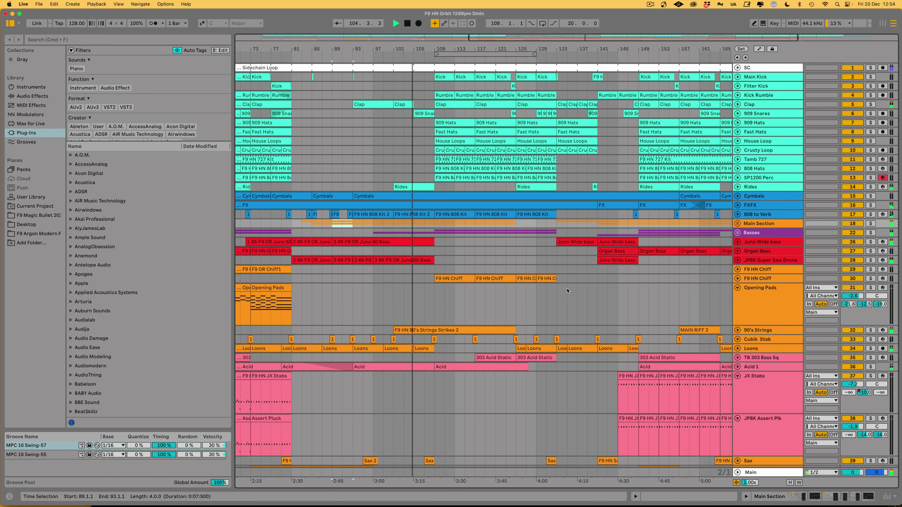
left_click(739, 113)
left_click(756, 114)
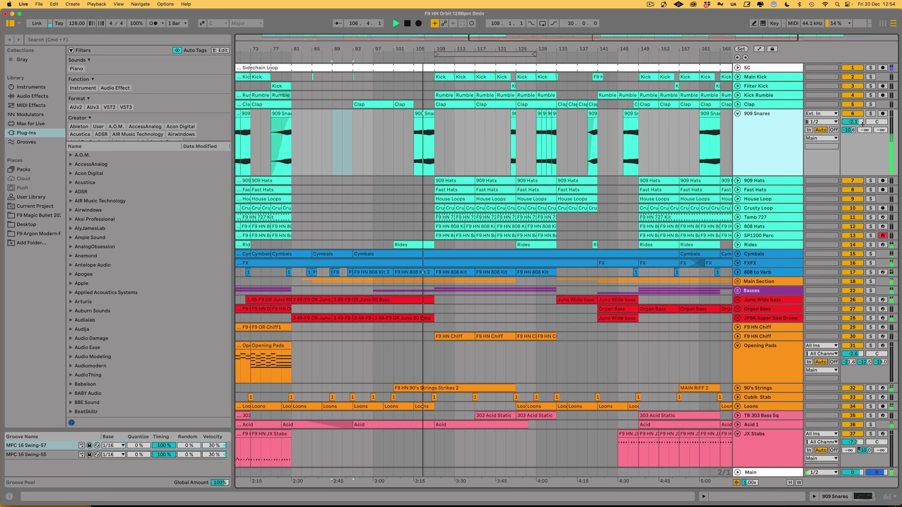
left_click_drag(861, 123, 861, 119)
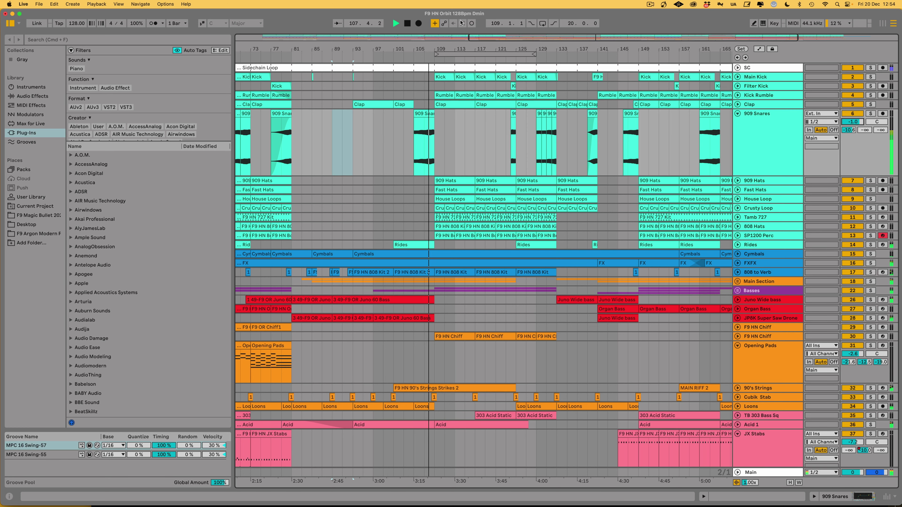
- Look over the arrangement around bars 97 to 153 down to the vocal tracks, and stop playback at bar 112
left_click_drag(506, 37, 506, 73)
scroll(517, 219, "down", 3)
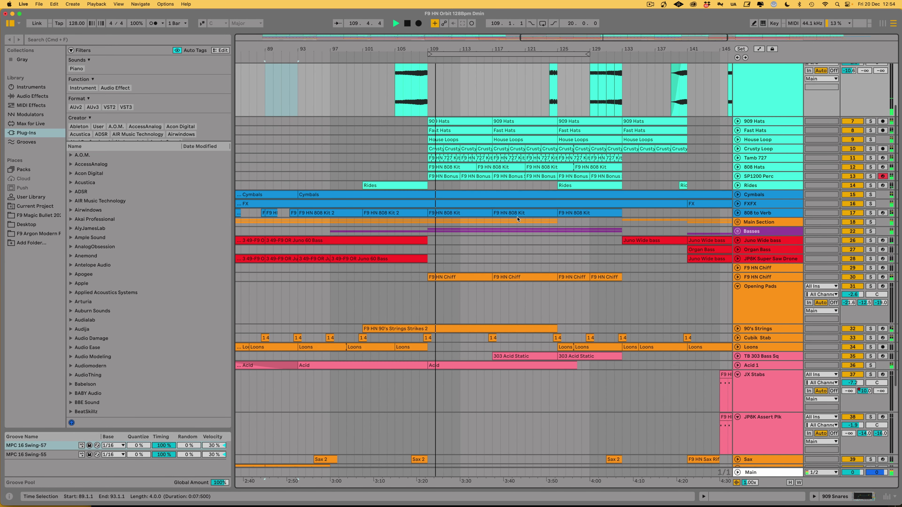
scroll(517, 219, "right", 3)
scroll(517, 219, "down", 4)
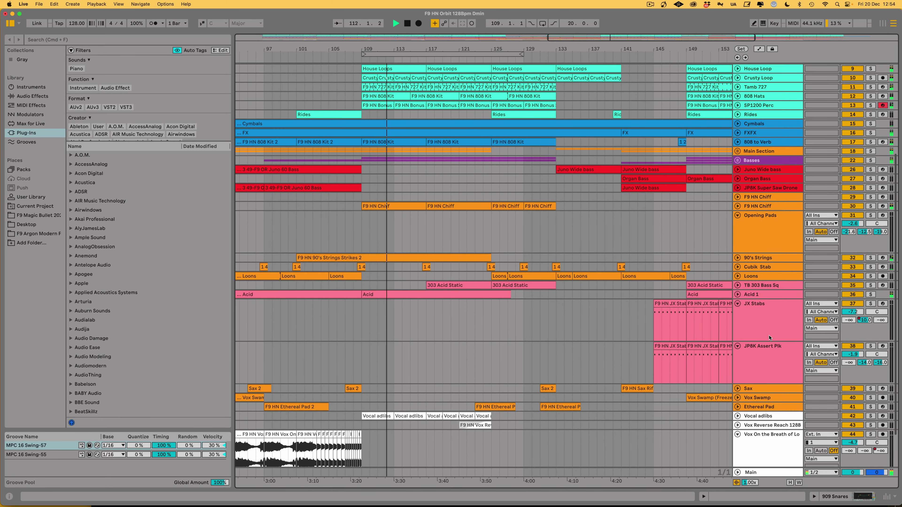
key("space")
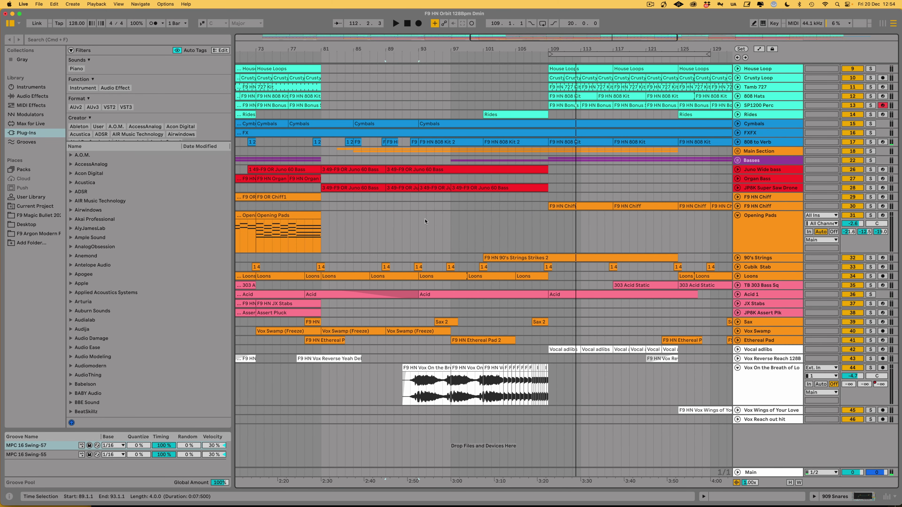
- Open the Main track's device chain and look through it from the F9 Parallel Comp rack to the final Limiter
scroll(462, 176, "up", 3)
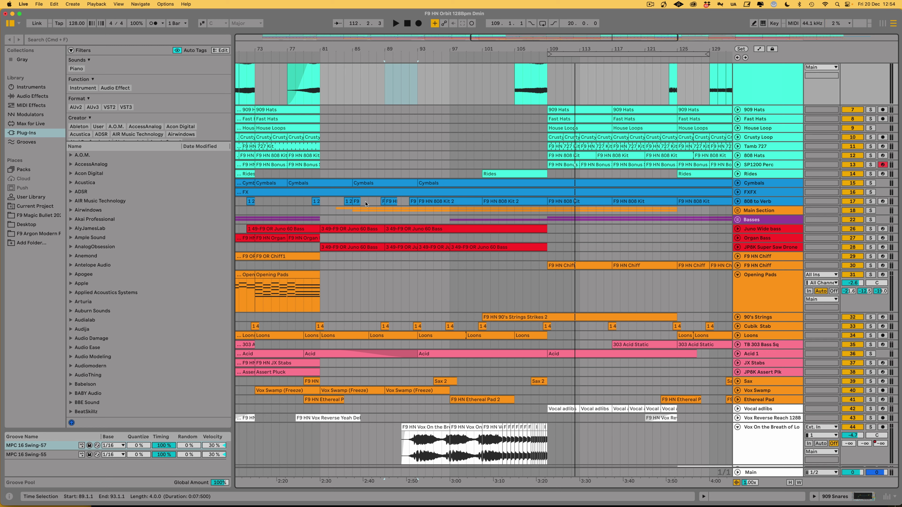
scroll(708, 220, "up", 5)
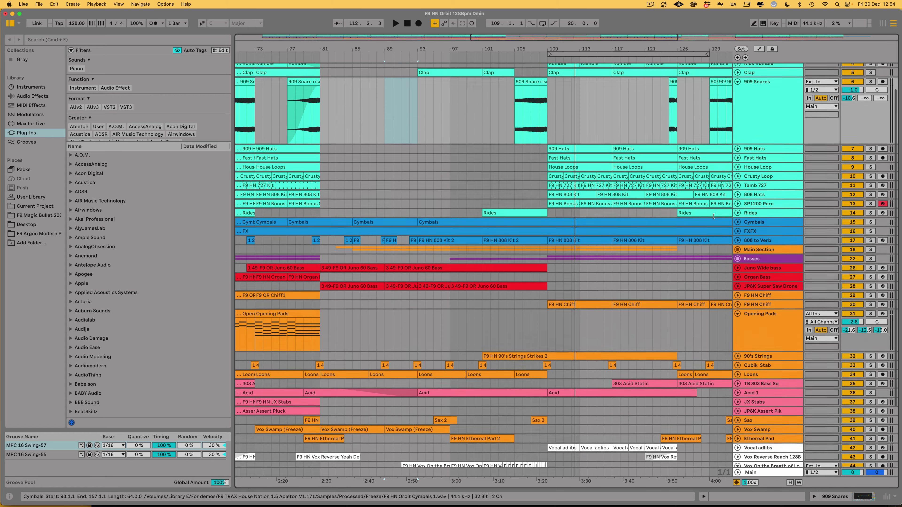
scroll(452, 265, "down", 8)
scroll(452, 265, "right", 5)
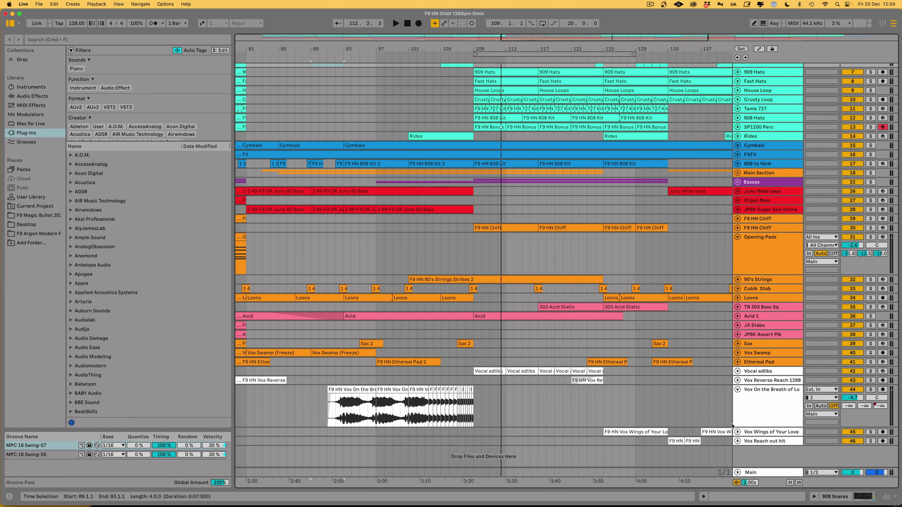
double_click(764, 472)
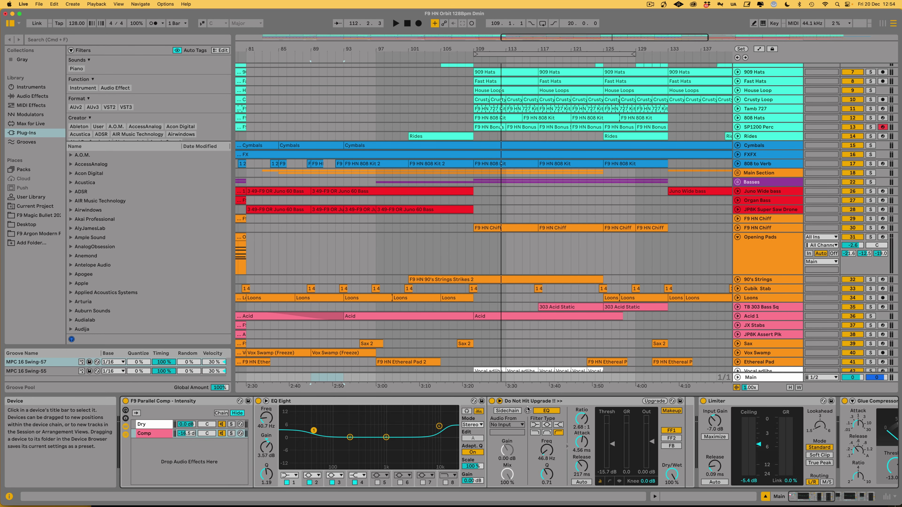
scroll(528, 409, "right", 10)
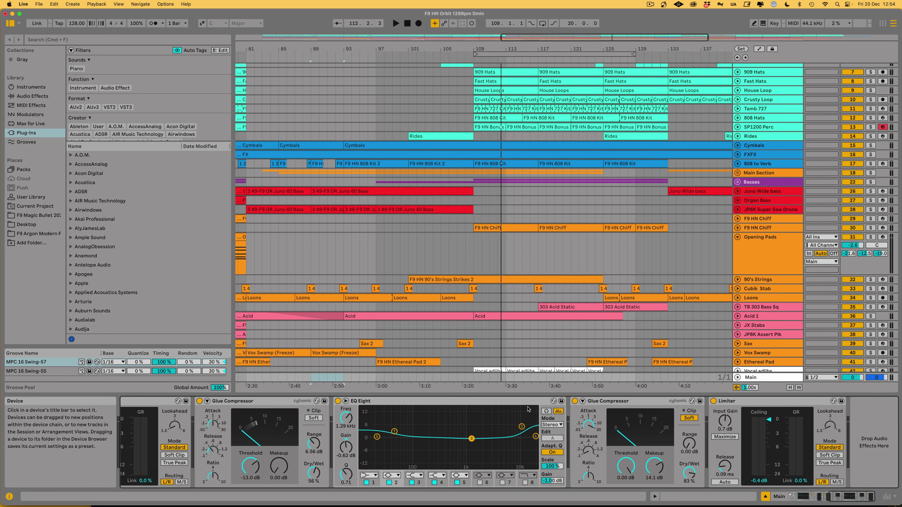
scroll(506, 413, "left", 10)
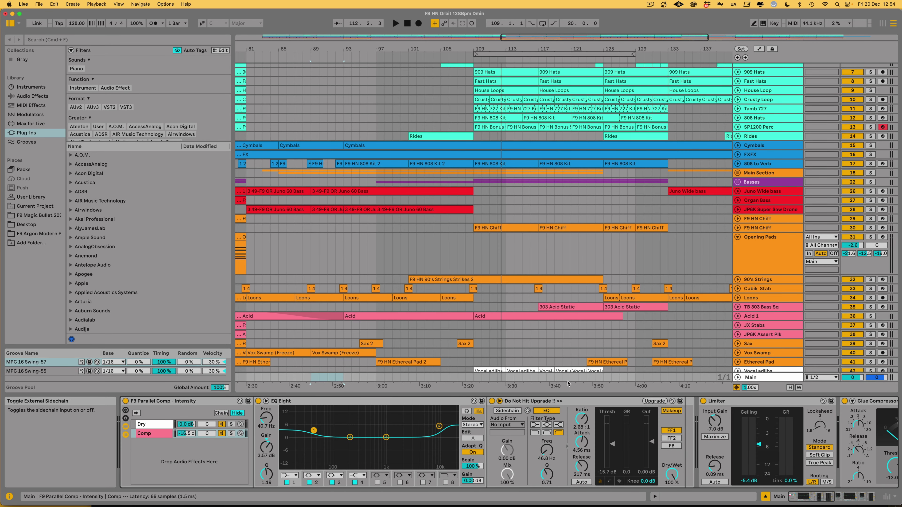
- Unfold the Basses group and examine the Solid Bass track's devices, starting with the F9 HN DX Solid Bass rack
left_click(737, 181)
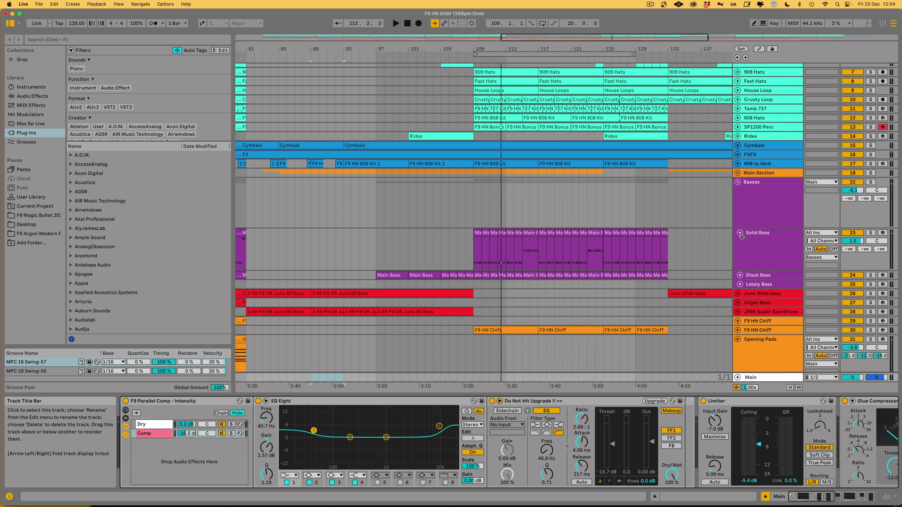
left_click(752, 244)
double_click(753, 244)
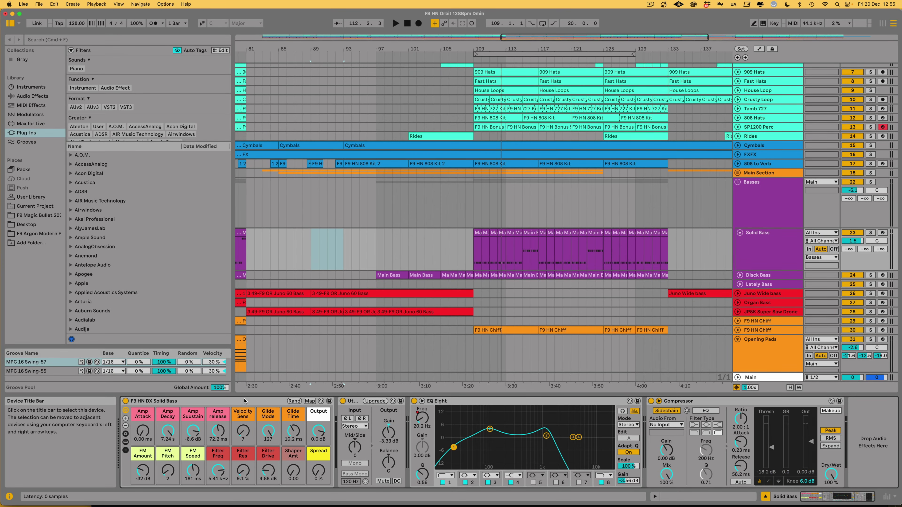
left_click(244, 402)
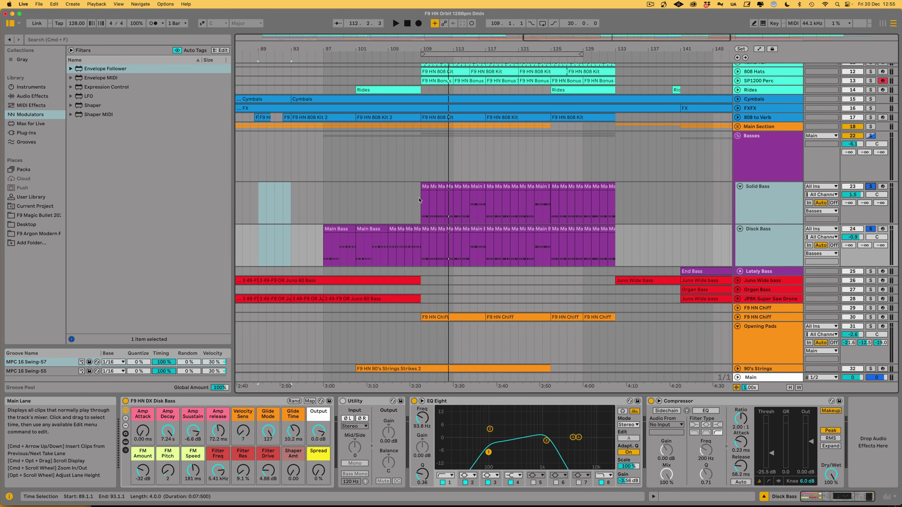
left_click(449, 197)
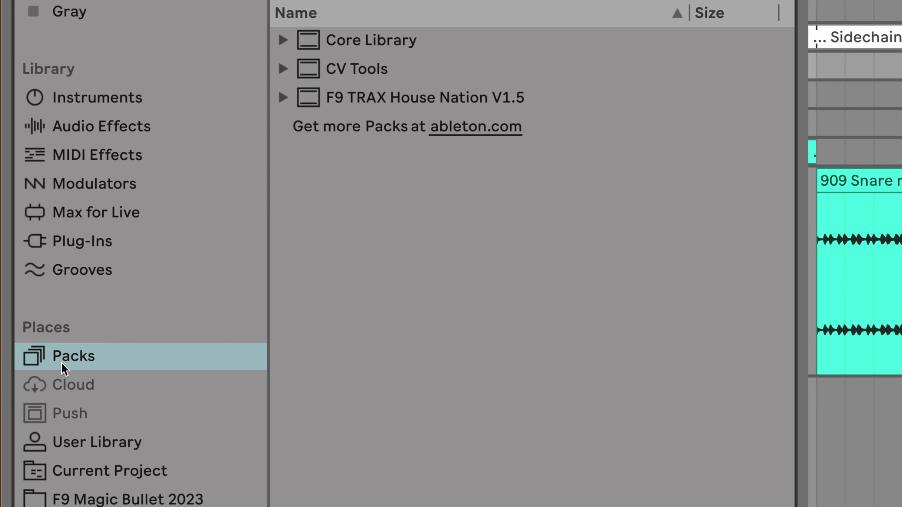
- Show the installed Packs and expand F9 TRAX House Nation V1.5 down to the Drum Rack Kits folder inside Live Racks
left_click(75, 359)
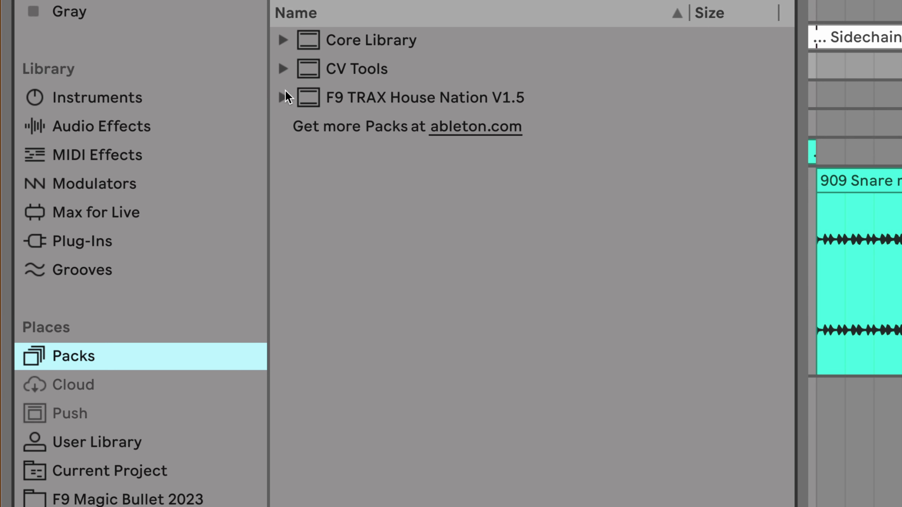
left_click(283, 98)
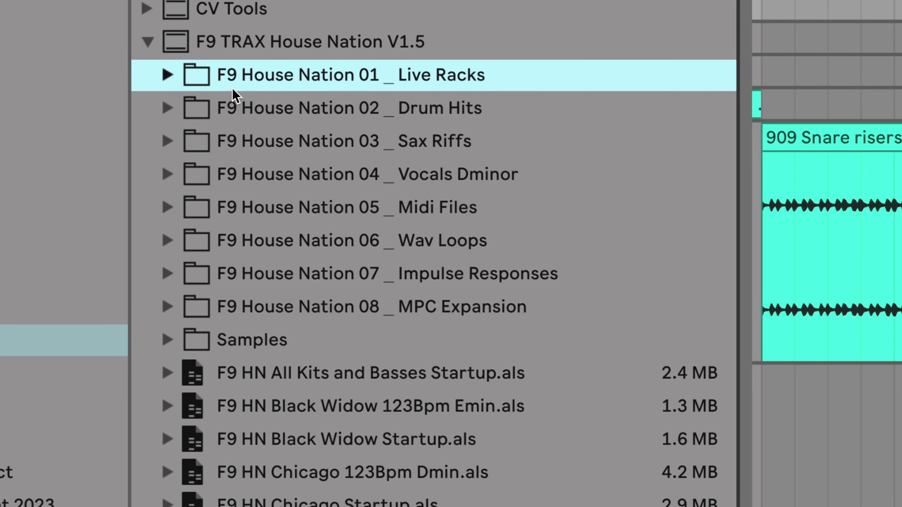
left_click(167, 75)
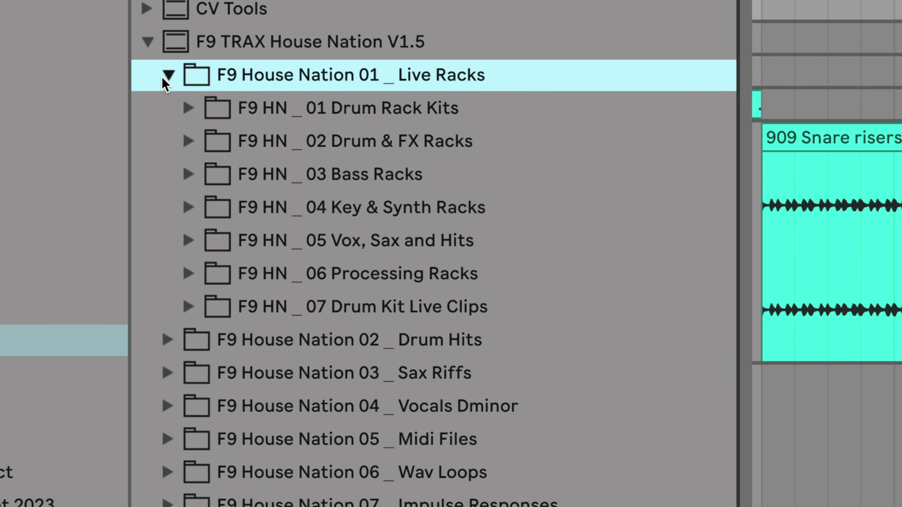
left_click(188, 107)
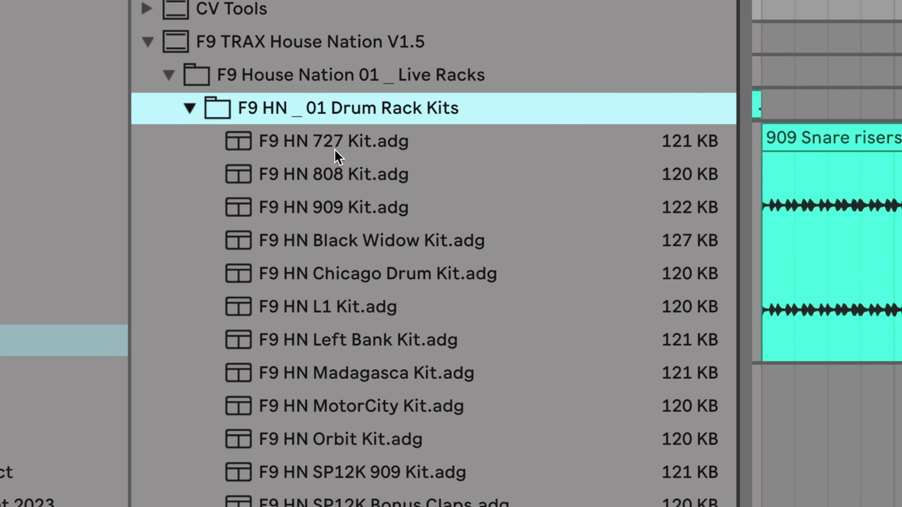
- Collapse the Drum Rack Kits folder and look briefly into the Bass Racks and Drum & FX Racks folders
left_click(190, 107)
left_click(186, 172)
left_click(186, 172)
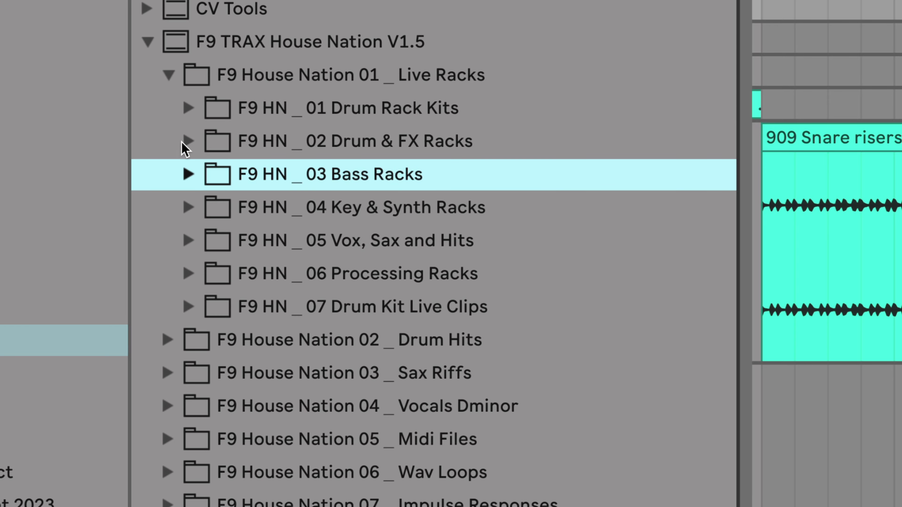
left_click(189, 141)
left_click(190, 141)
- Look through the Key & Synth Racks folder, the Vox, Sax and Hits folder, and the Processing Racks folder
left_click(193, 213)
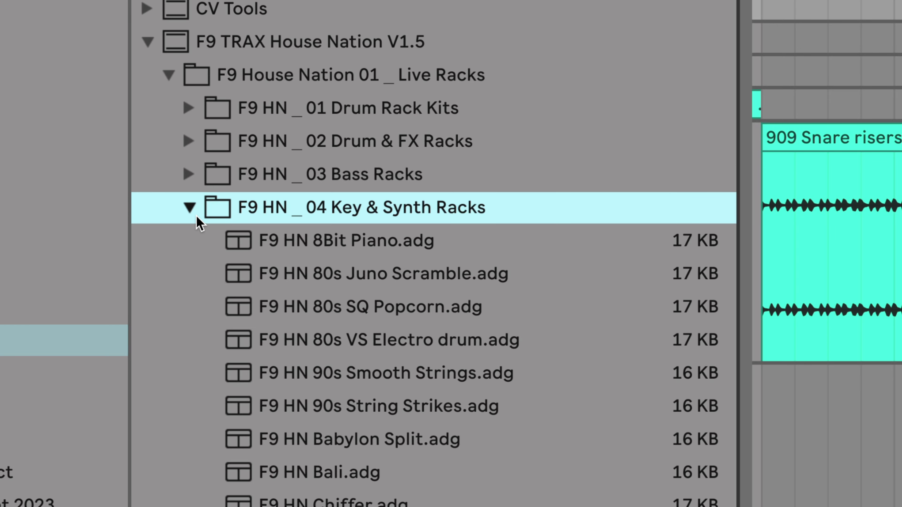
scroll(365, 340, "down", 15)
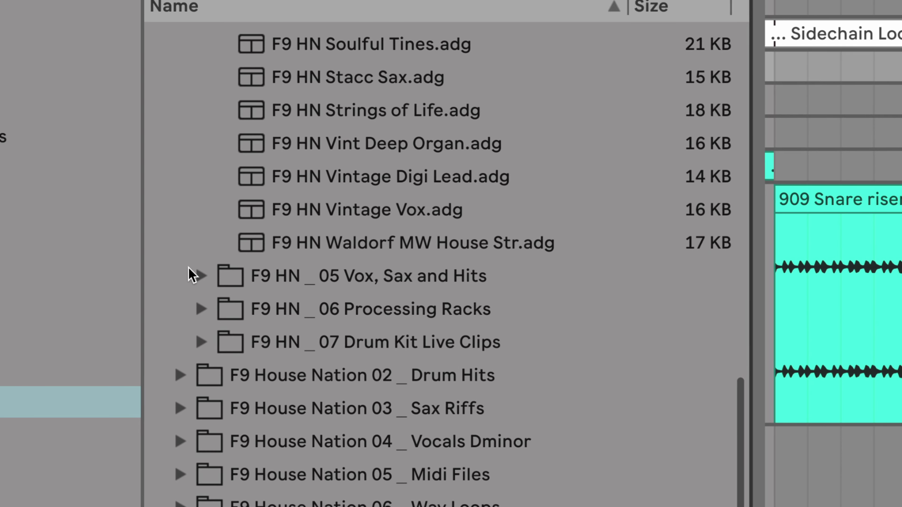
left_click(188, 214)
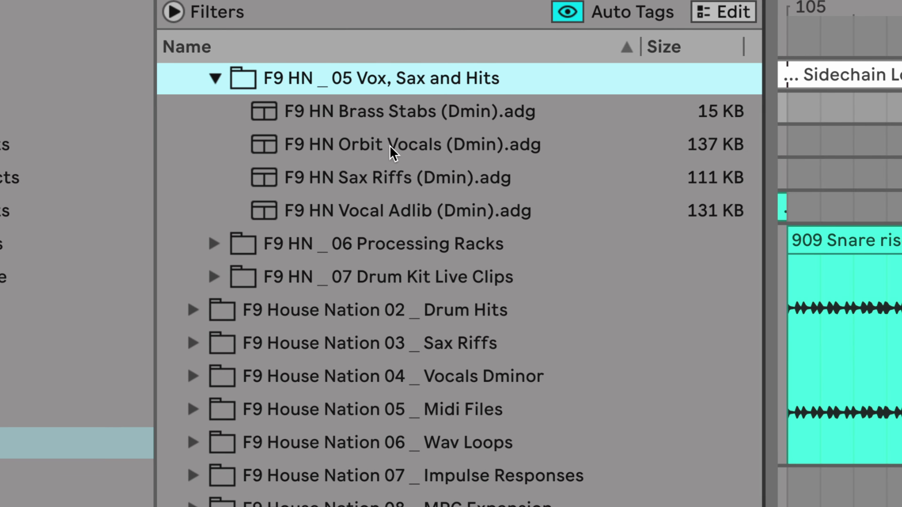
left_click(265, 244)
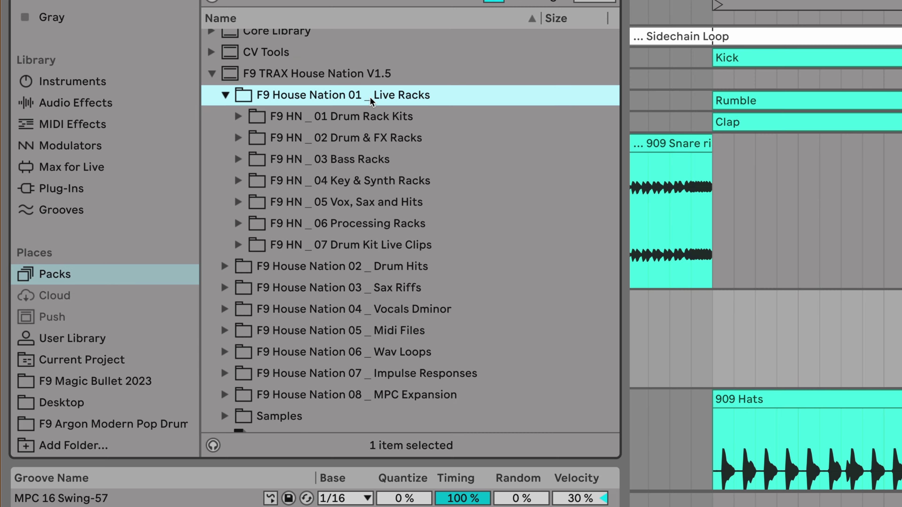
- Collapse Live Racks, expand the Drum Hits folder and look briefly into its Left Bank and Madagasca kits
left_click(225, 95)
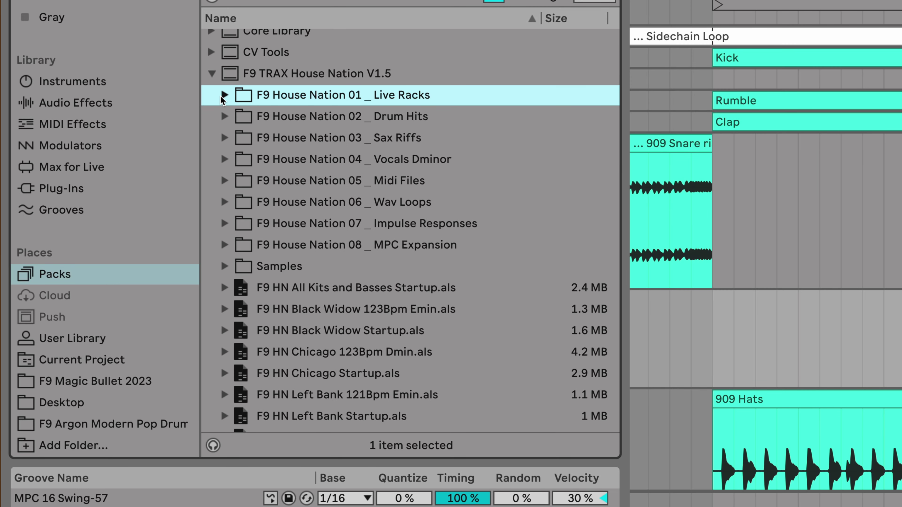
left_click(224, 117)
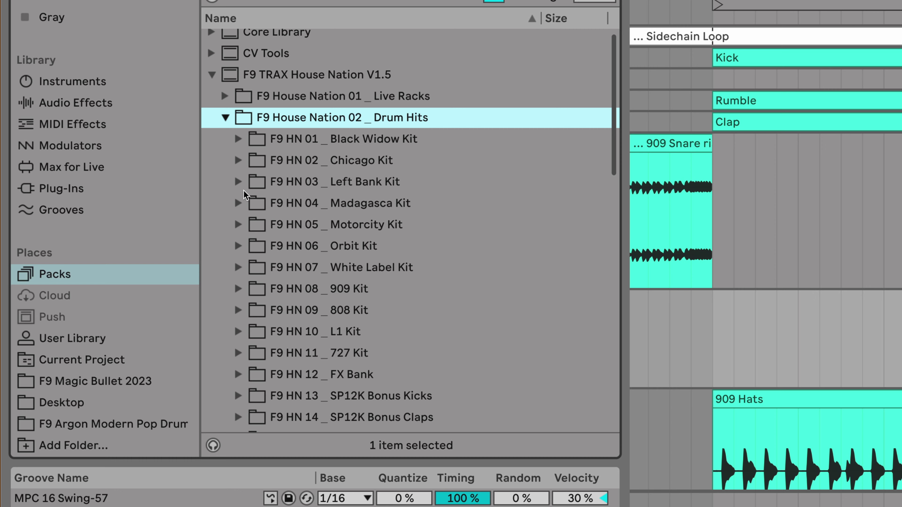
left_click(239, 182)
scroll(287, 278, "down", 5)
left_click(238, 139)
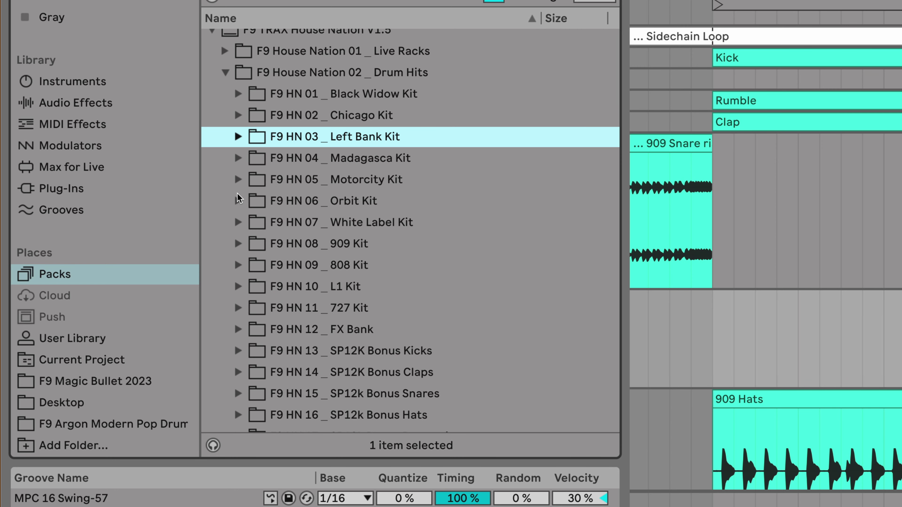
left_click(238, 158)
left_click(238, 158)
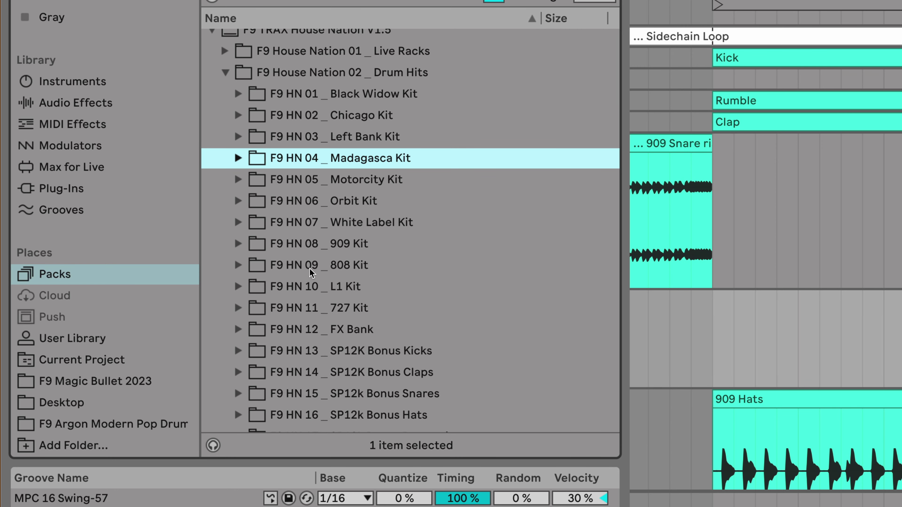
- Expand the 727 Kit folder to view its samples, and collapse it again
scroll(311, 273, "down", 5)
left_click(238, 203)
scroll(326, 319, "down", 5)
scroll(325, 319, "up", 7)
scroll(326, 319, "up", 1)
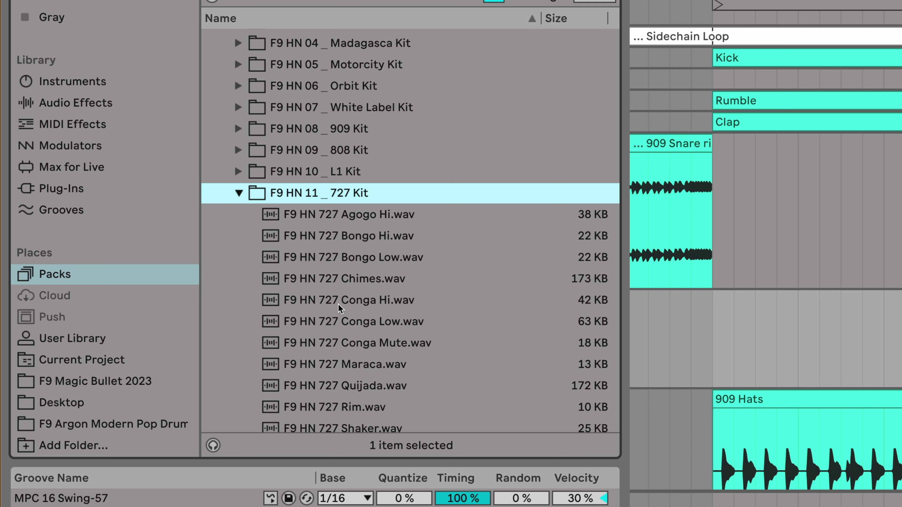
left_click(238, 193)
scroll(238, 194, "up", 5)
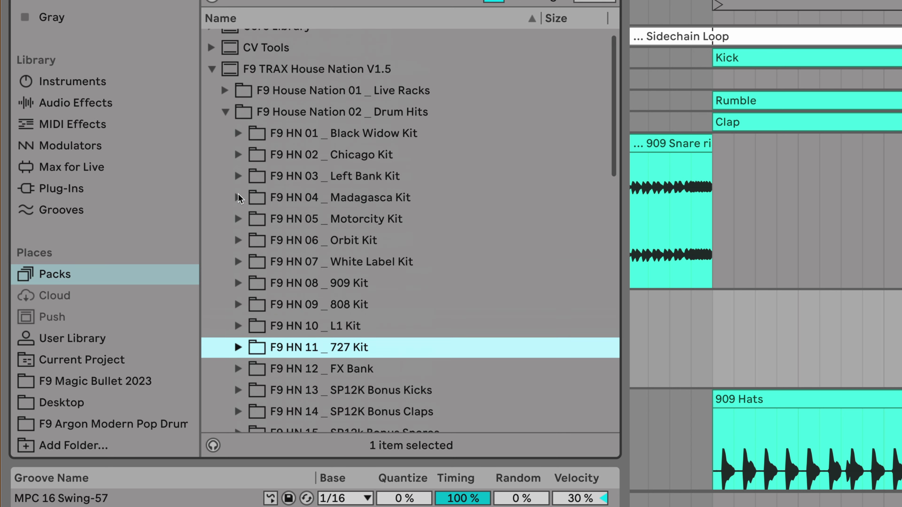
- Collapse the Drum Hits folder, expand Sax Riffs and select F9 HN Sax Riff Dmin 8.aif
left_click(206, 127)
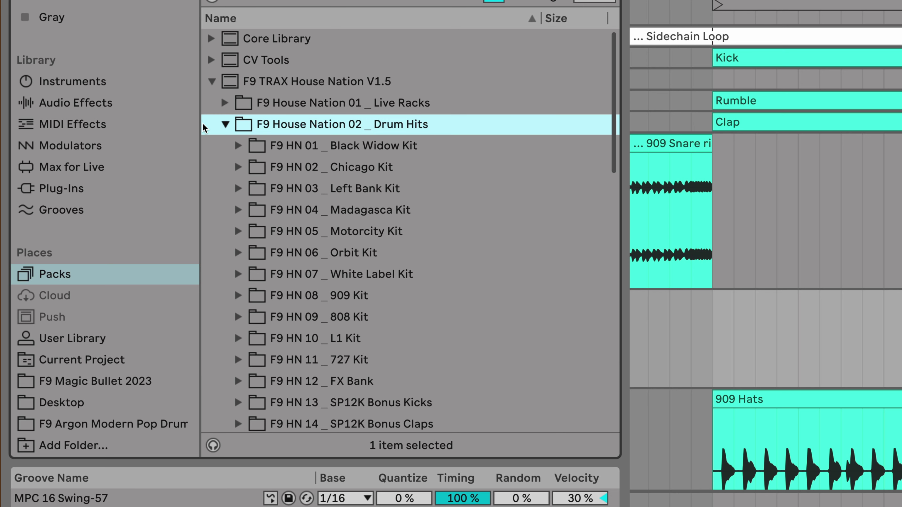
left_click(225, 124)
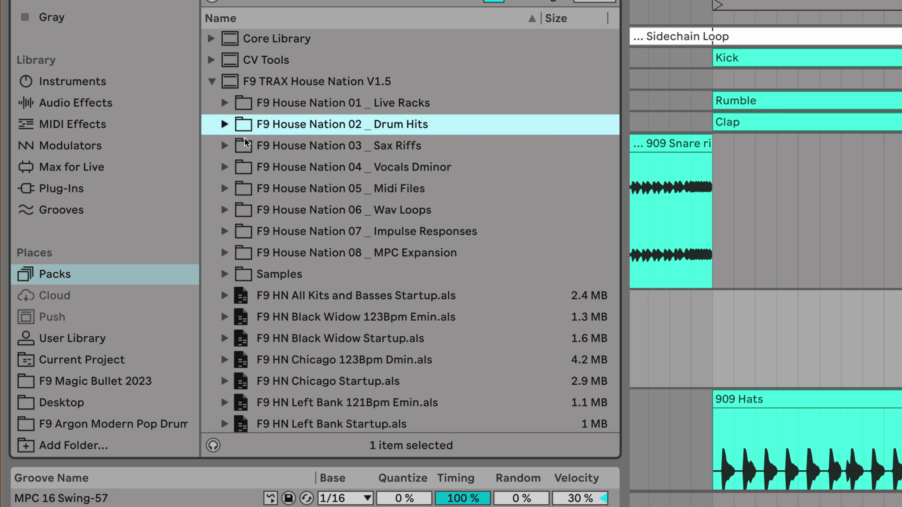
left_click(219, 148)
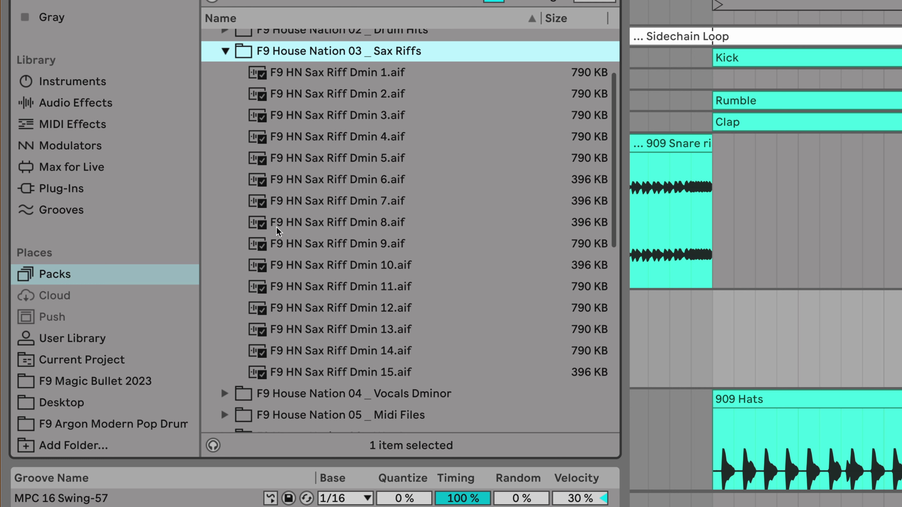
left_click(261, 227)
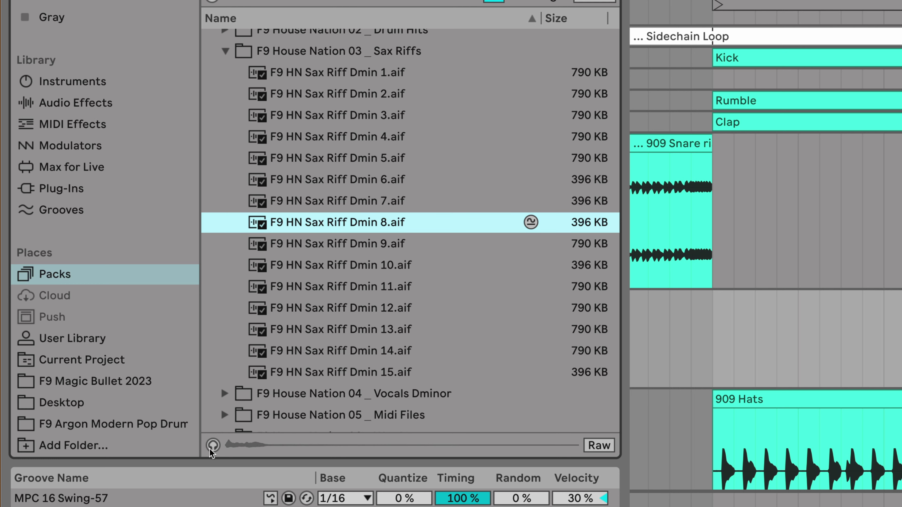
- Preview F9 HN Sax Riff Dmin 5.aif and point out the Reverb Level and Reverb Decay macros of F9 Vintage Lush FX
left_click(346, 155)
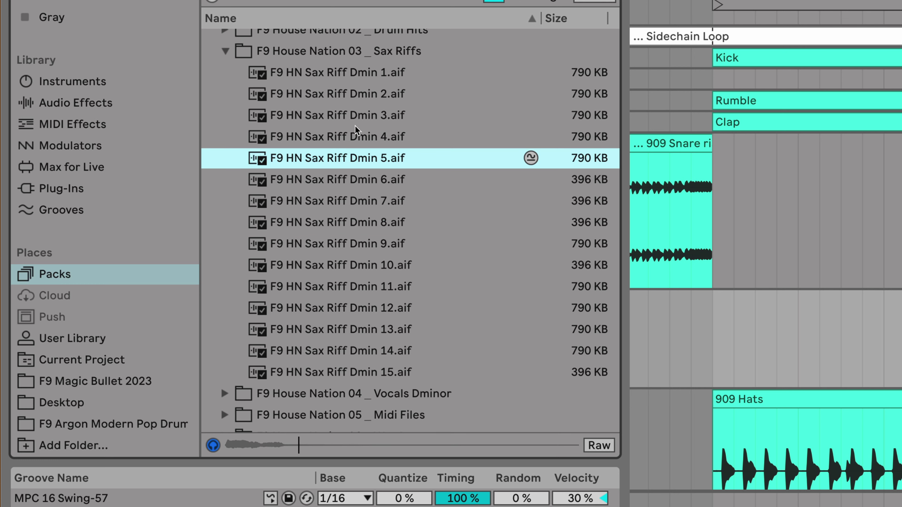
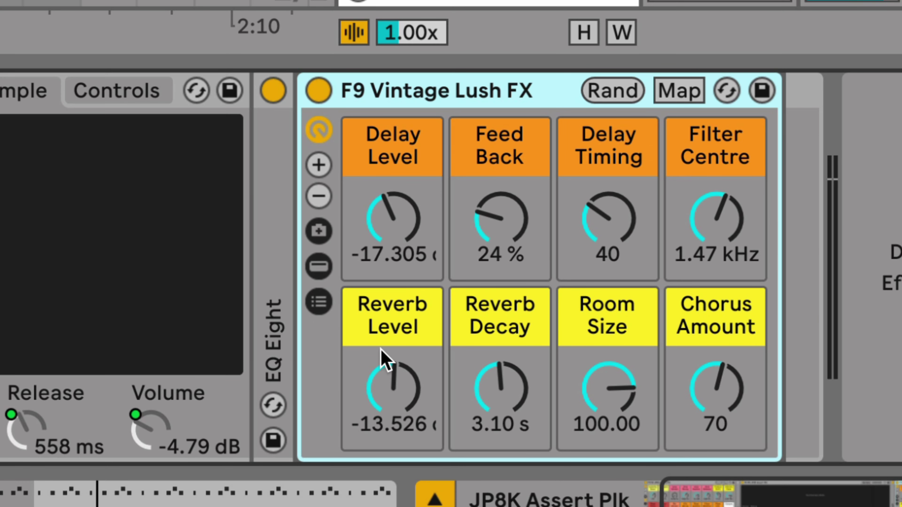
left_click(382, 312)
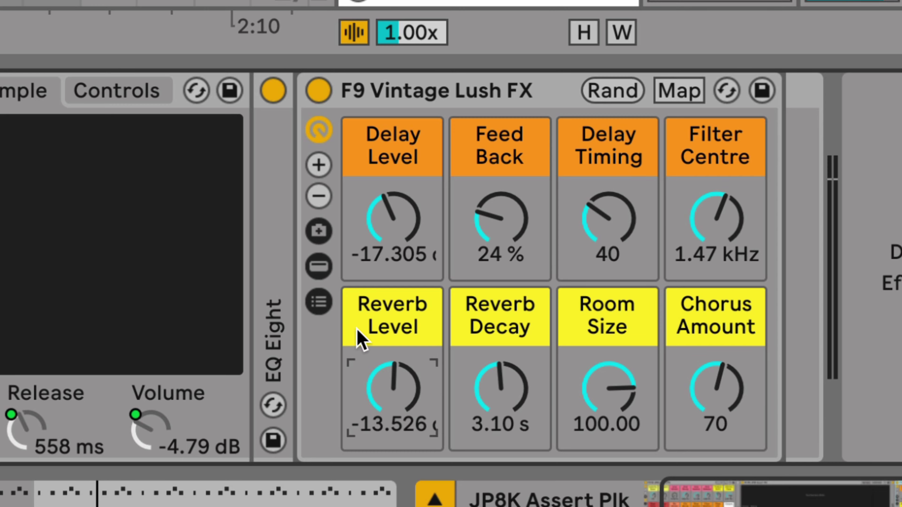
left_click(509, 313)
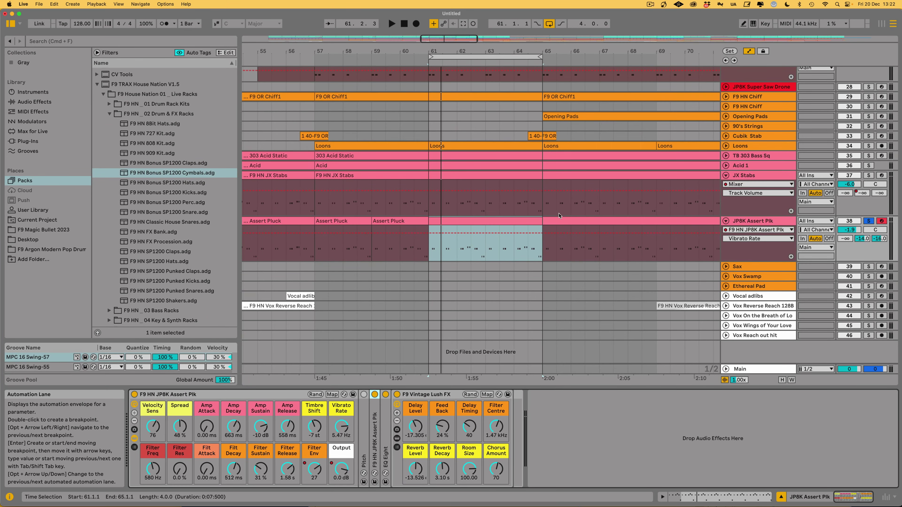
- Insert a MIDI track below the JP8K Assert Plk track, then solo it and arm it for recording
left_click(752, 220)
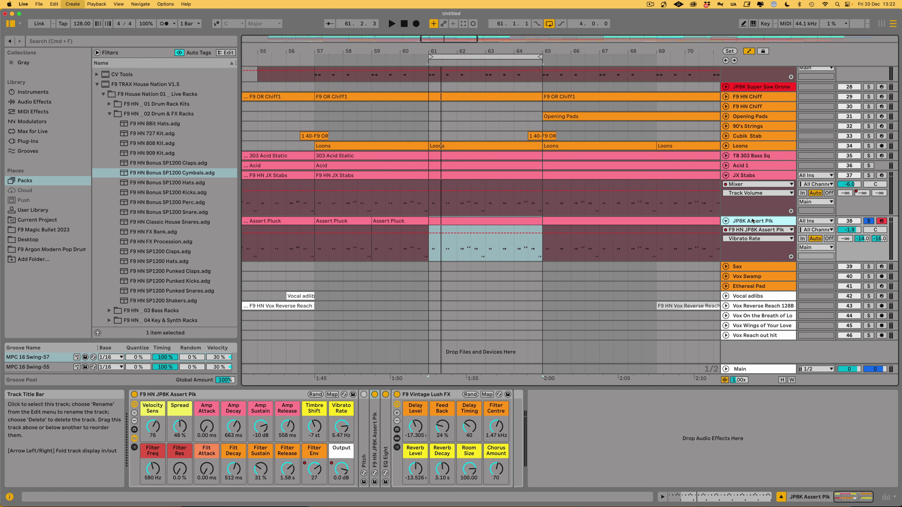
key("super+shift+t")
left_click(868, 266)
left_click(881, 266)
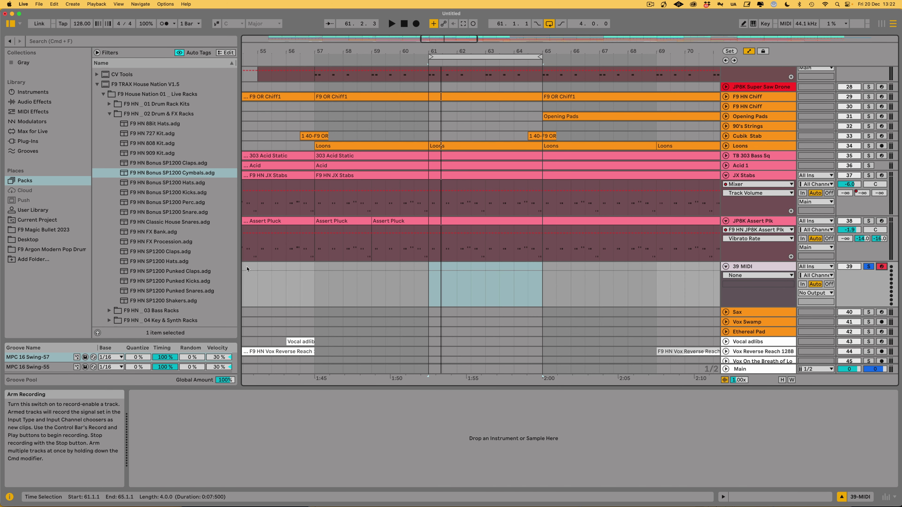
- Collapse Drum & FX Racks, expand Key & Synth Racks and load F9 HN JP8K Super Saw Pad.adg onto the new MIDI track
left_click(109, 113)
left_click(109, 134)
scroll(178, 250, "down", 5)
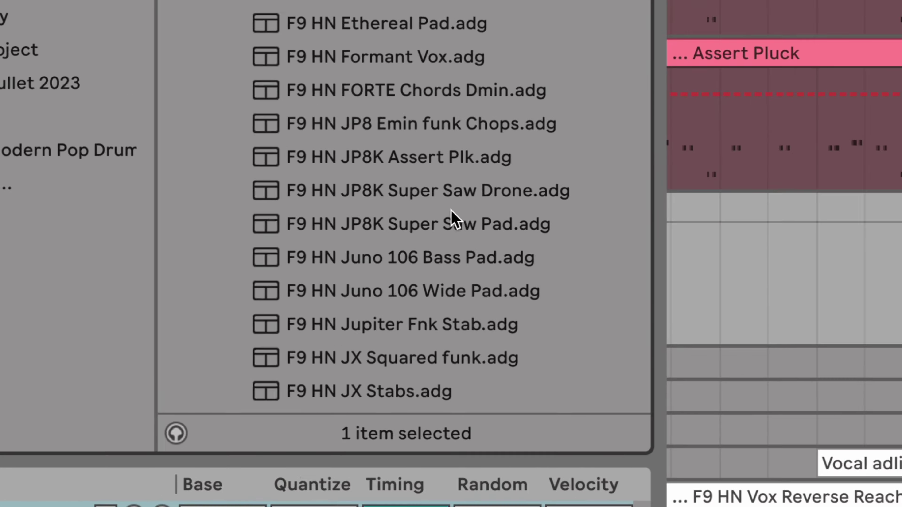
left_click(178, 271)
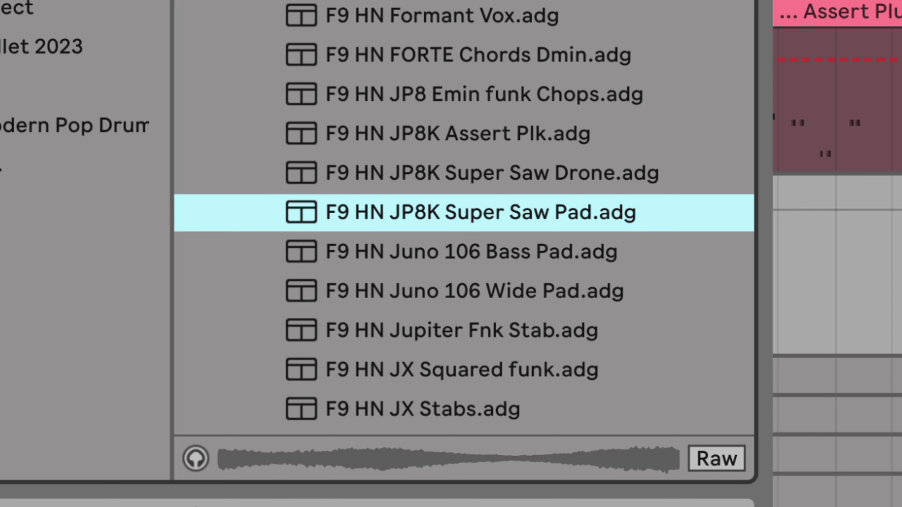
left_click(836, 265)
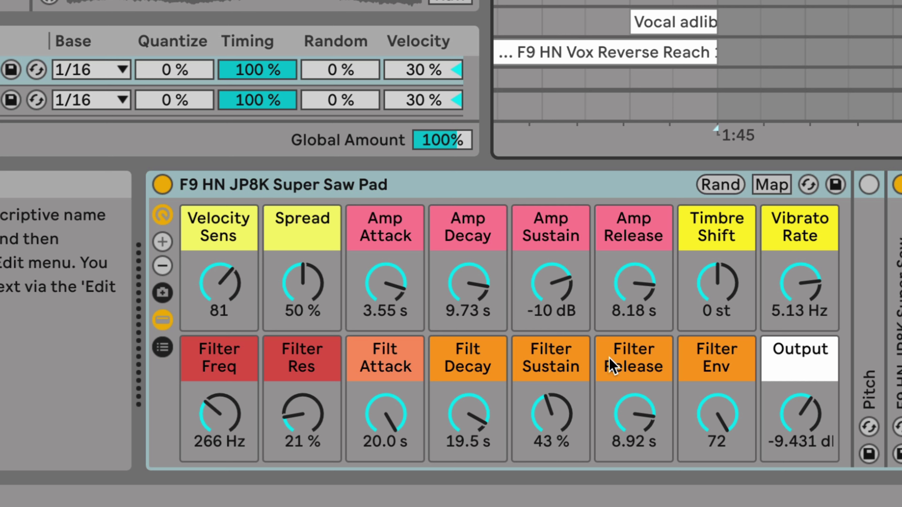
- Set the Super Saw Pad rack's Filter Freq to 104 Hz and lower its Filt Attack and Filt Decay
left_click_drag(213, 414, 213, 437)
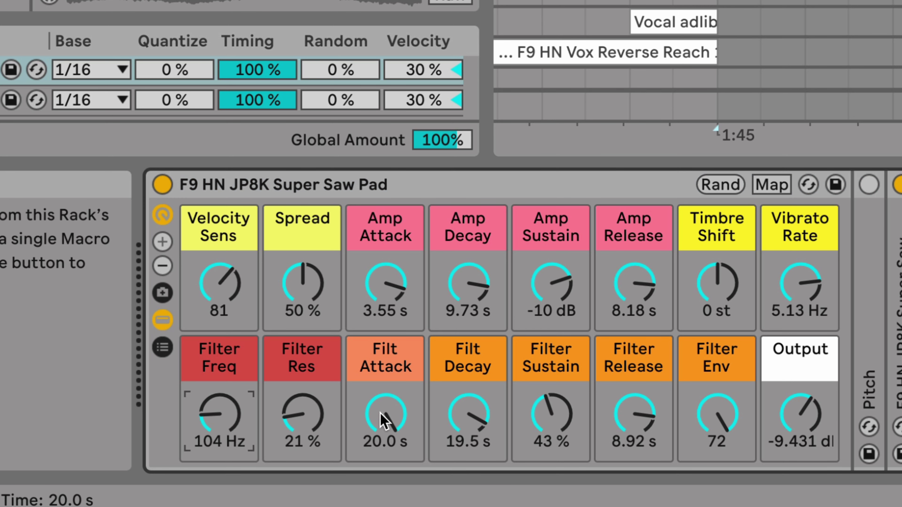
left_click_drag(383, 421, 383, 441)
left_click_drag(462, 412, 462, 430)
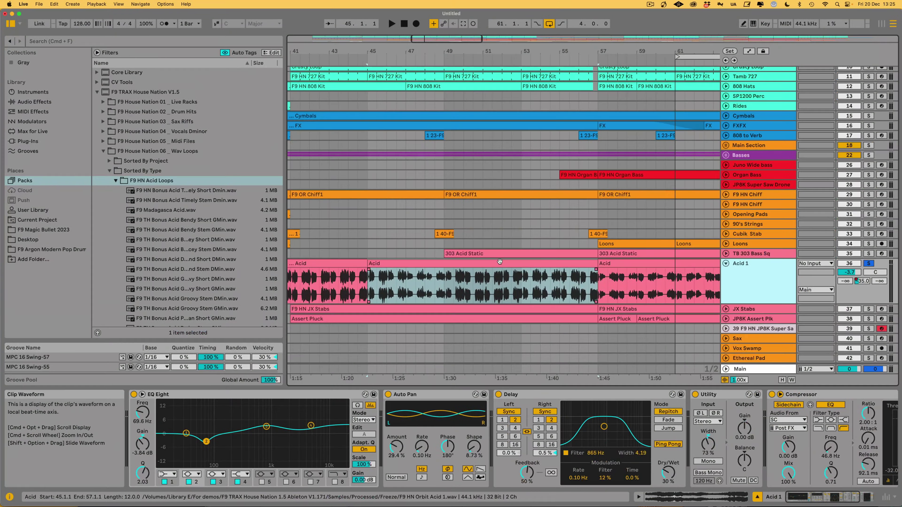
- Play the Acid clip starting at bar 45 on the Acid 1 track and turn off the track's solo
left_click(500, 261)
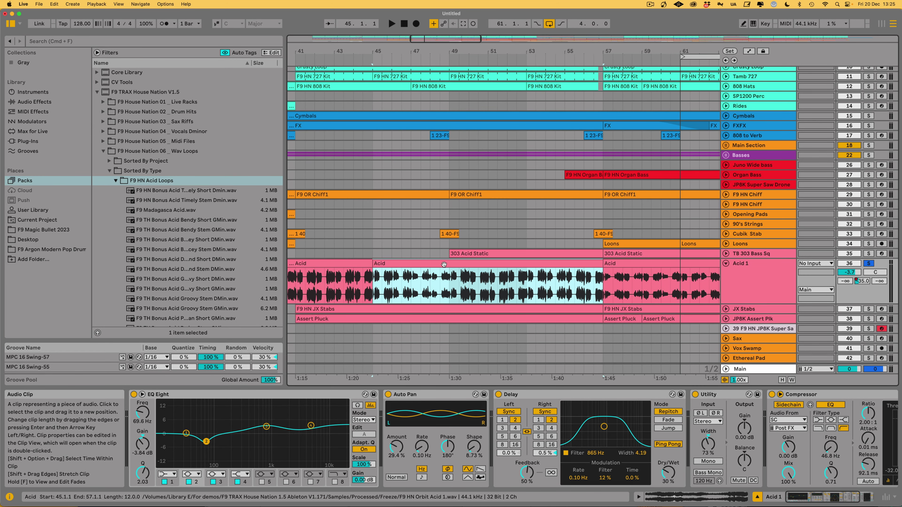
key("space")
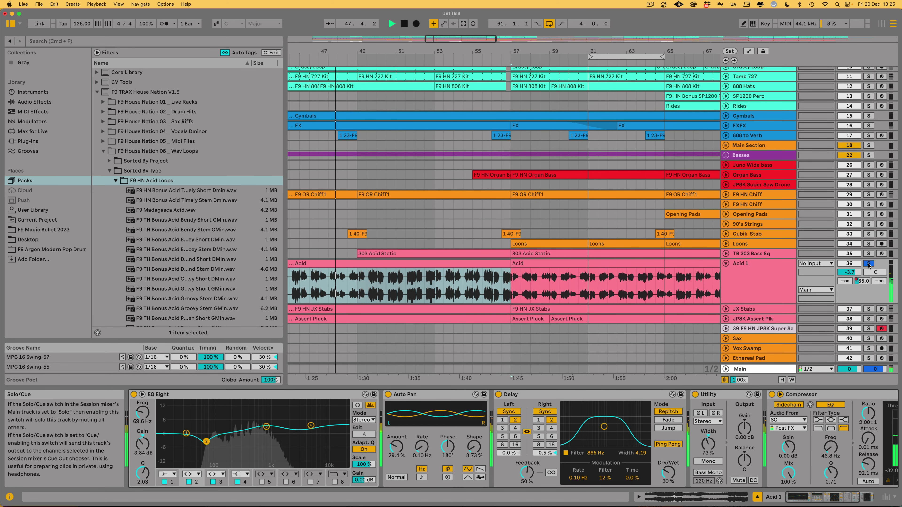
left_click(869, 264)
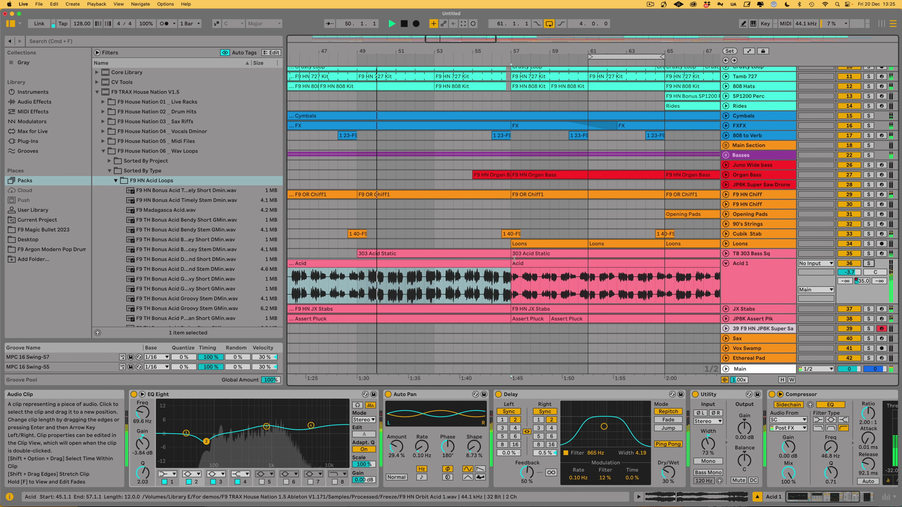
left_click(441, 267)
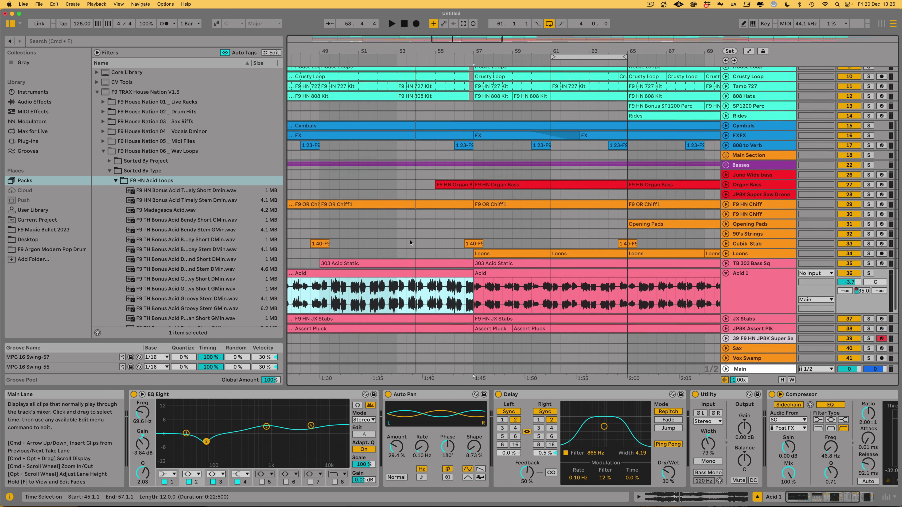
- Widen the browser to show full file names and select F9 HN Bonus Acid Timely Short Dmin.wav, followed by its Stem version
scroll(553, 310, "down", 8)
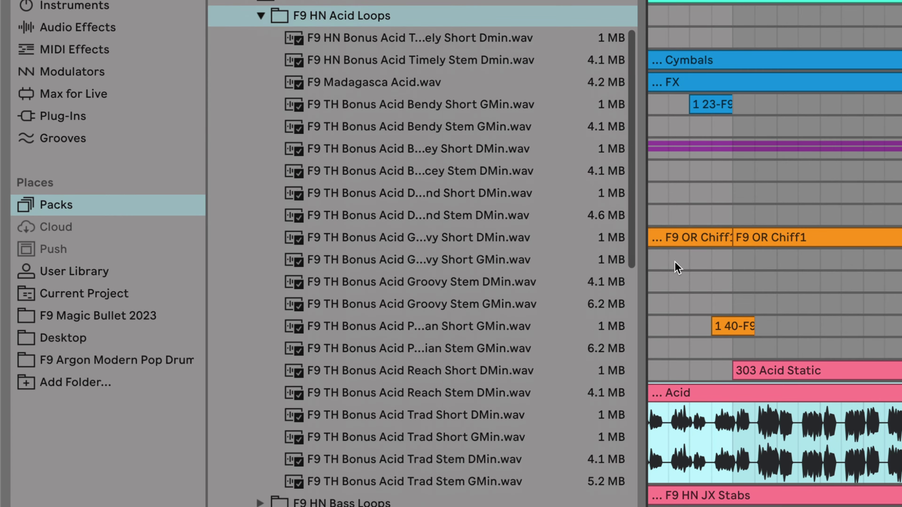
left_click_drag(644, 246, 822, 249)
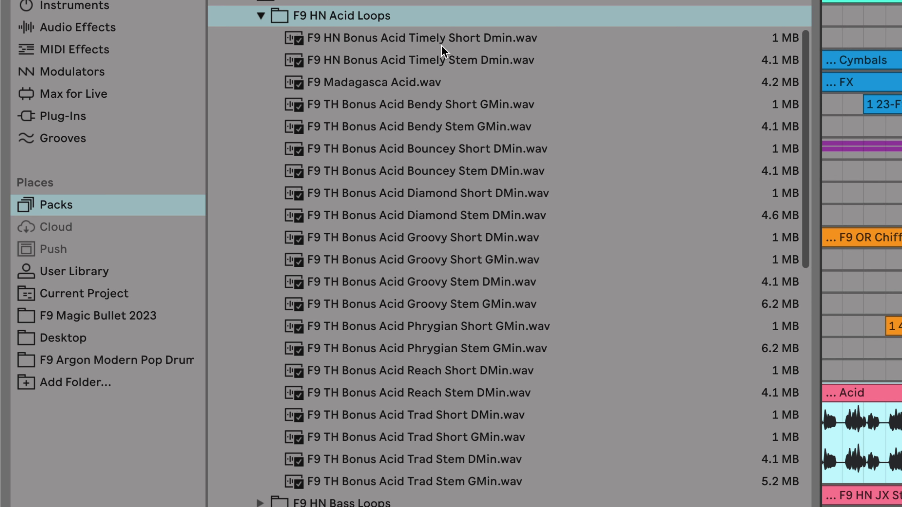
left_click(399, 48)
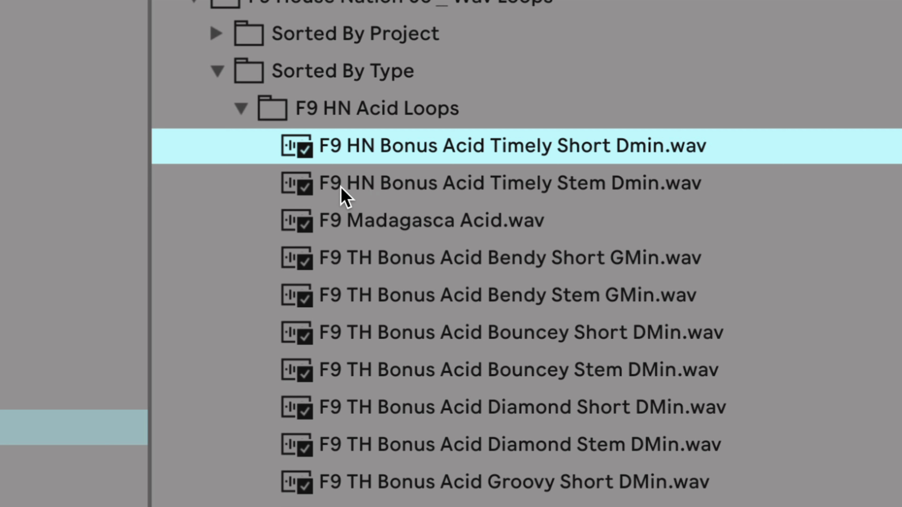
left_click(360, 195)
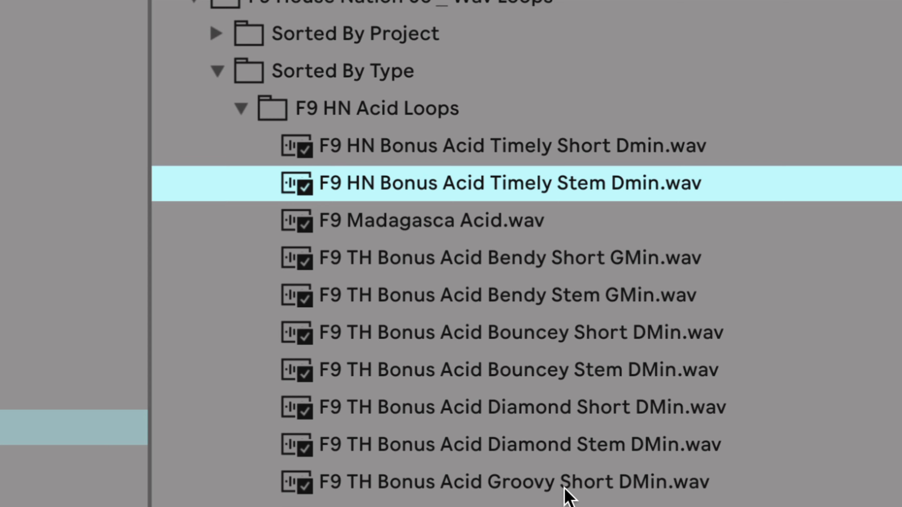
- Preview the Bonus Acid loops Groovy Short DMin, Groovy Short GMin and Phrygian Stem GMin in the F9 HN Acid Loops folder
left_click(507, 395)
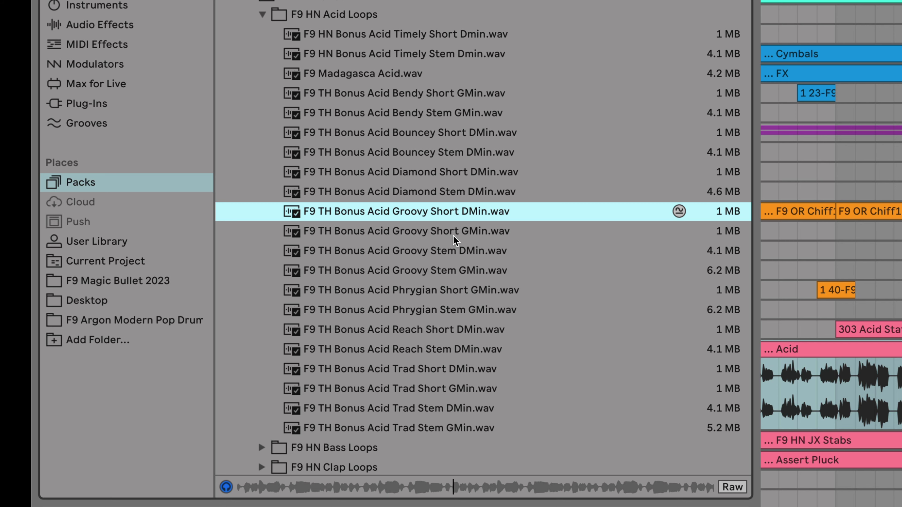
left_click(454, 237)
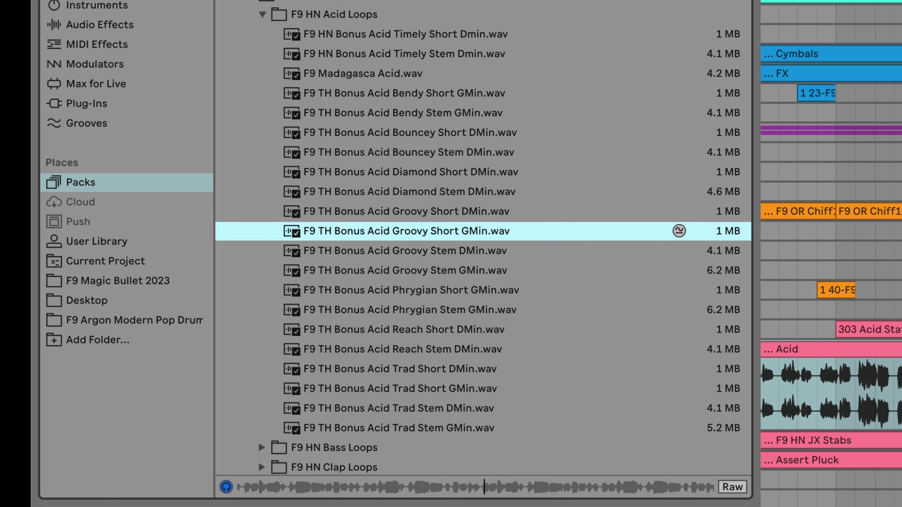
scroll(426, 253, "down", 5)
scroll(426, 254, "up", 4)
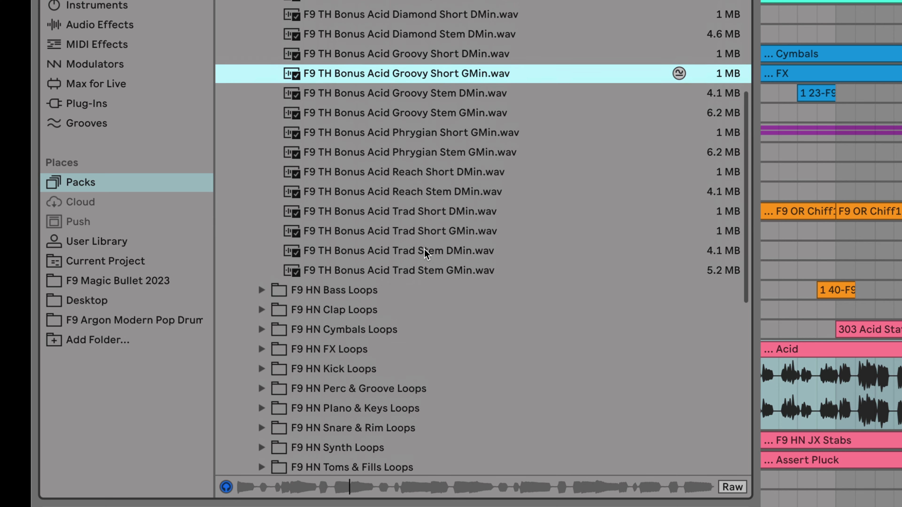
left_click(457, 217)
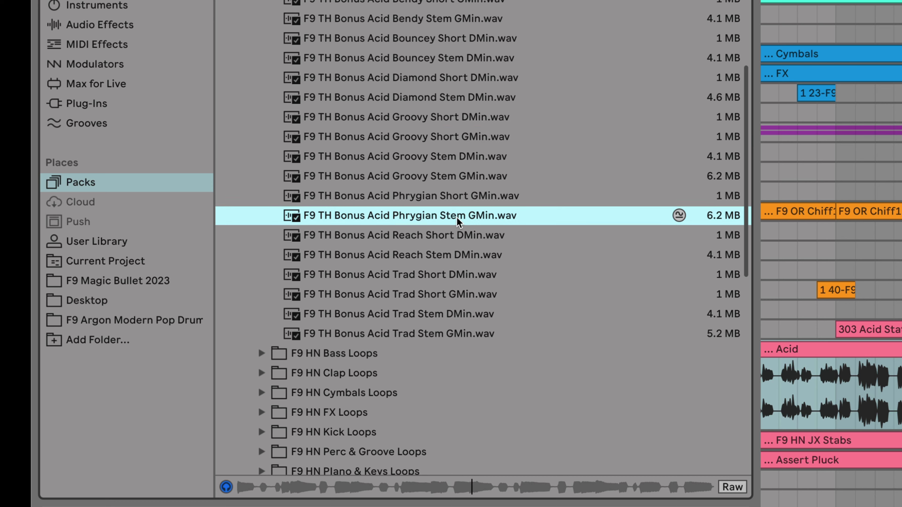
scroll(411, 194, "down", 2)
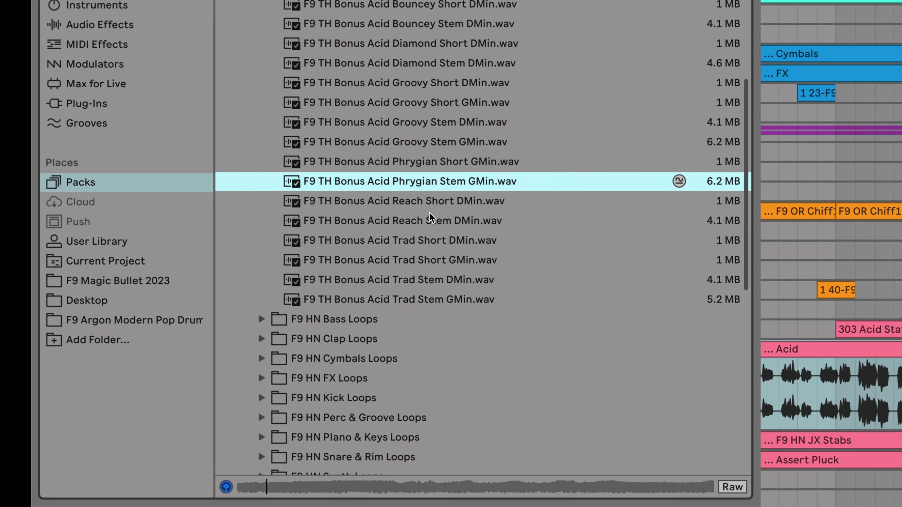
scroll(358, 144, "up", 6)
scroll(358, 144, "up", 1)
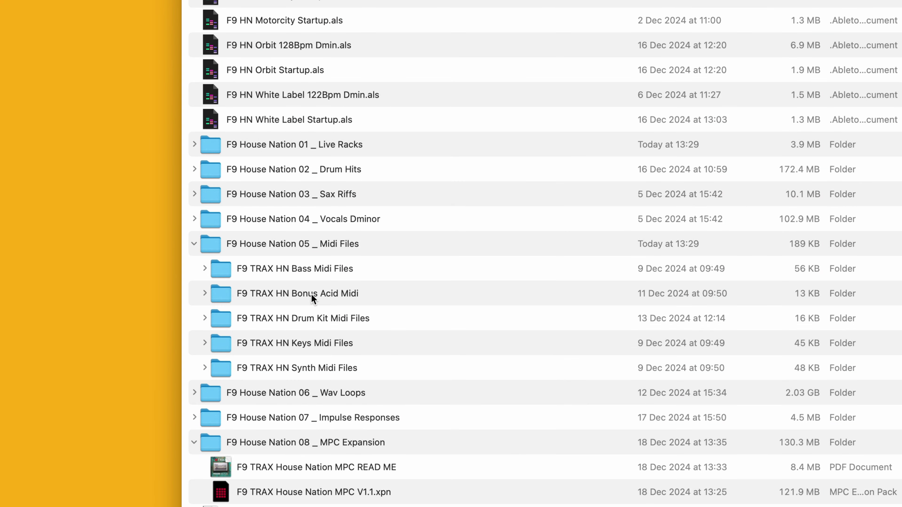
- In Finder, expand the F9 TRAX HN Bonus Acid Midi folder inside F9 House Nation 05 _ Midi Files
left_click(312, 296)
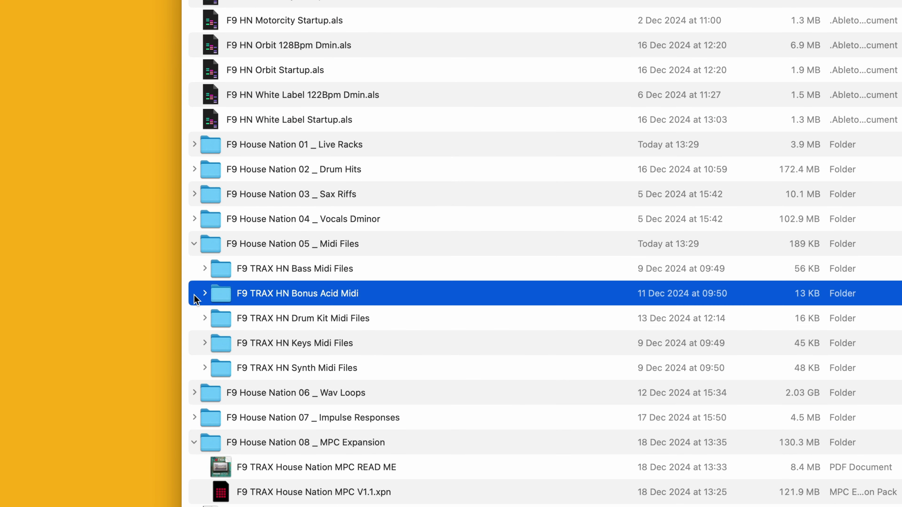
left_click(205, 293)
scroll(261, 306, "down", 4)
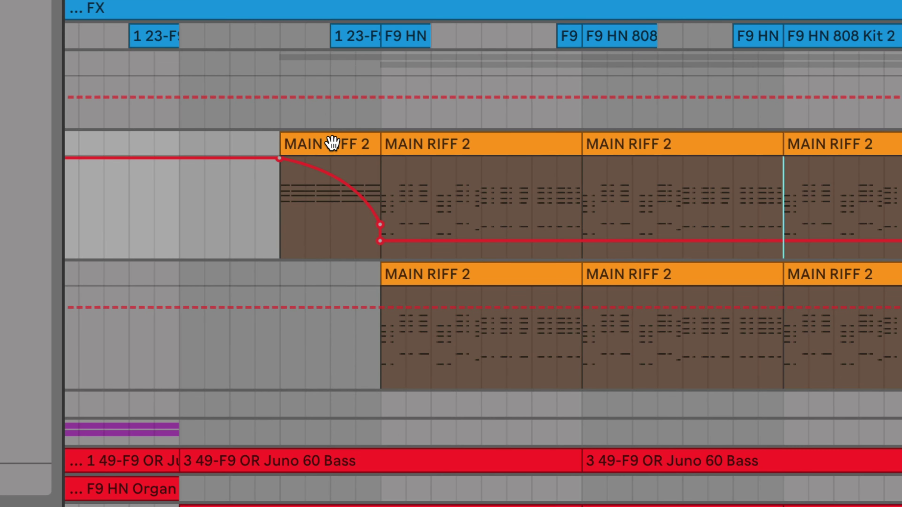
- In Live, open the short MAIN RIFF 2 clip at bar 83 and examine its repeated chord notes
left_click(332, 143)
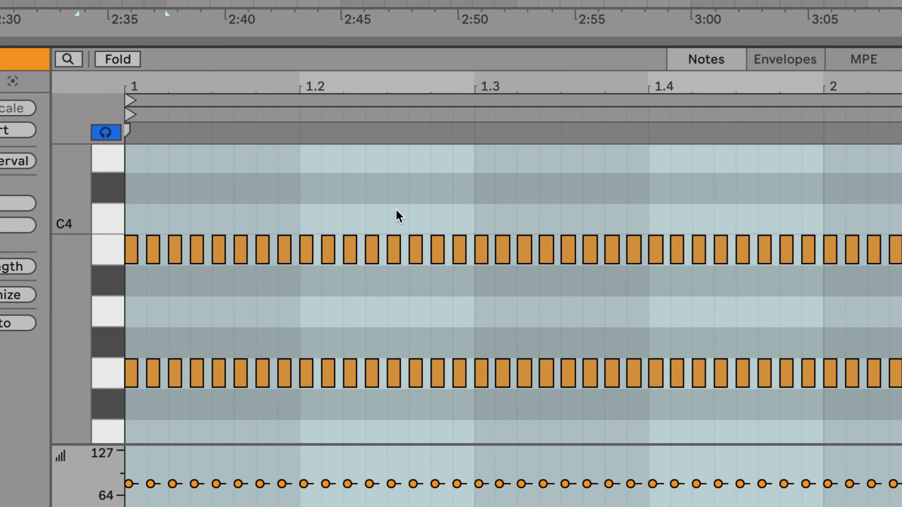
scroll(397, 210, "down", 3)
scroll(396, 212, "up", 2)
scroll(397, 211, "down", 1)
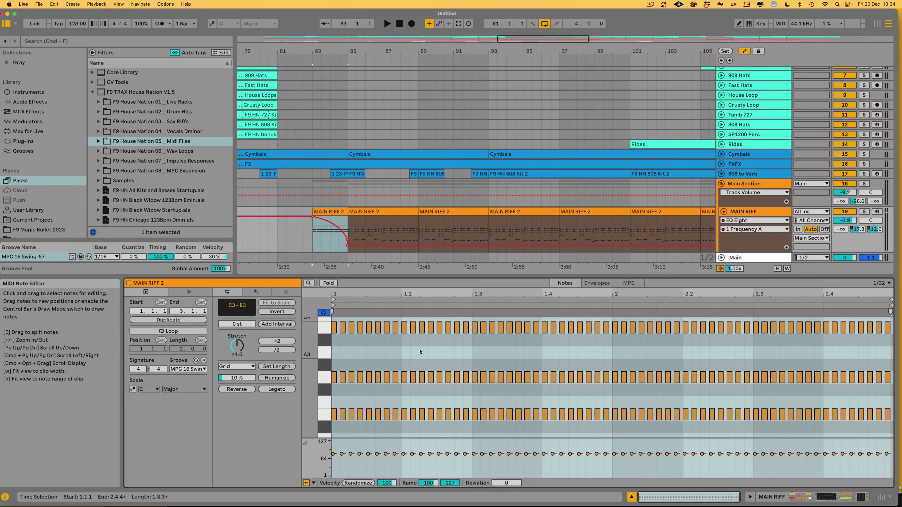
- Show the MAIN RIFF track's device chain with its EQ Eight and stop playback
key("shift+Tab")
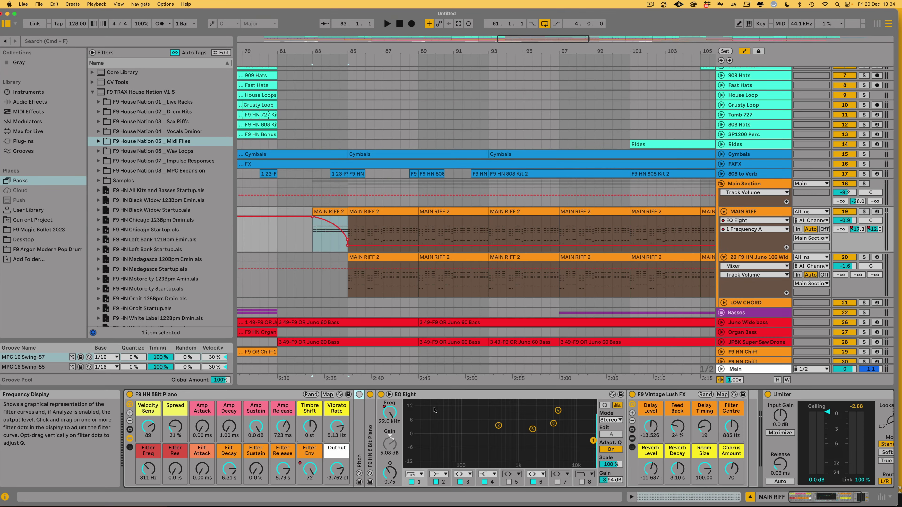
left_click(474, 397)
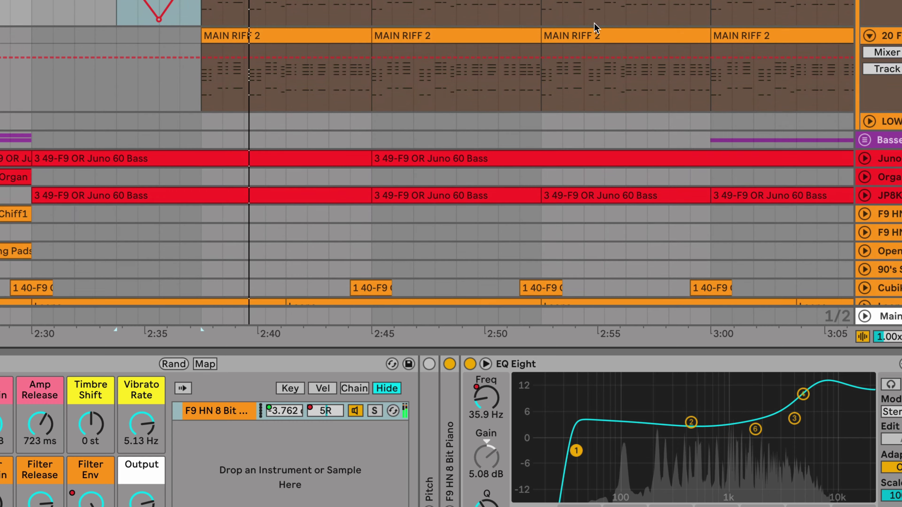
key("space")
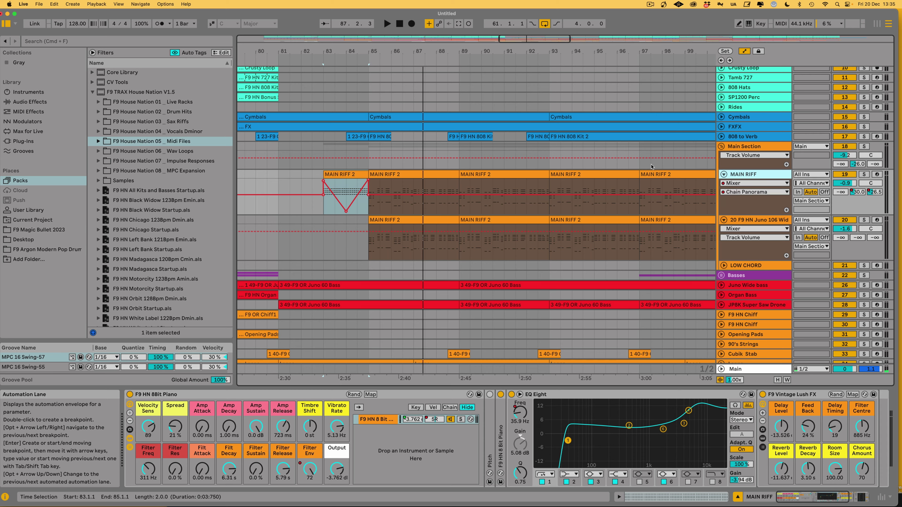
- Solo the MAIN RIFF track and hide the automation in the arrangement
scroll(652, 167, "right", 3)
left_click(520, 174)
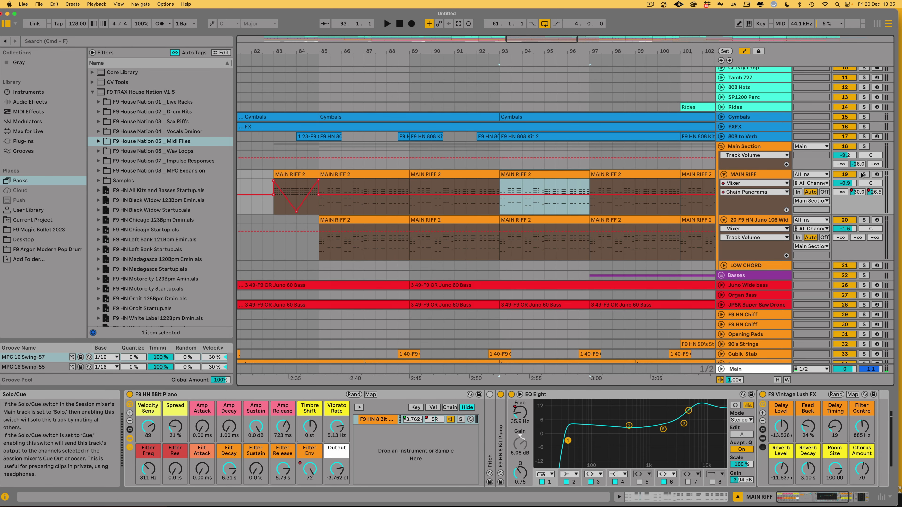
left_click(863, 175)
key("a")
left_click(738, 185)
- Open the MAIN RIFF 2 clip at bar 93 in the note editor and play it
left_click(519, 175)
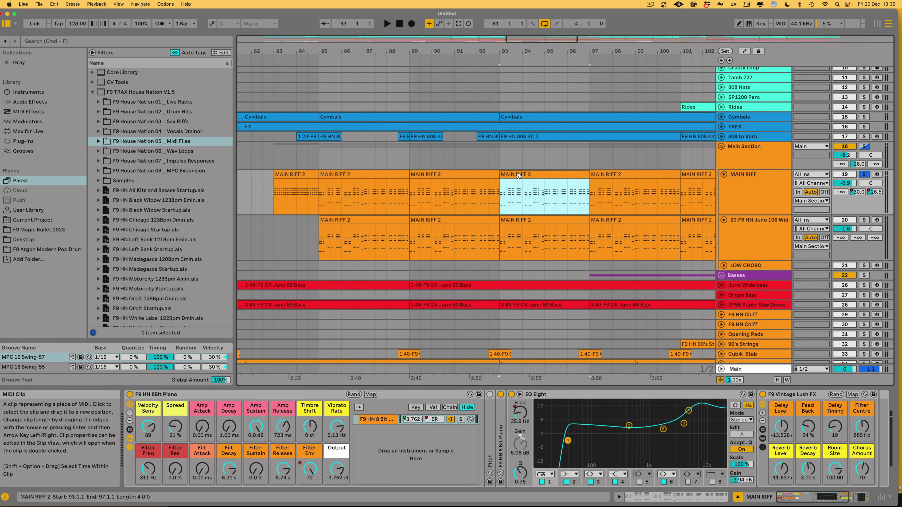
double_click(519, 176)
key("space")
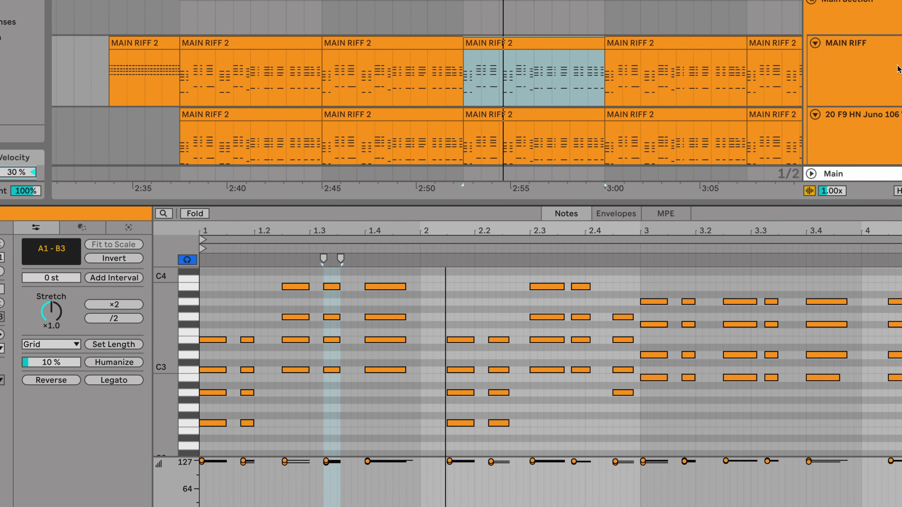
- Solo the Main Section group together with the Juno 106 pad track and play from bar 93
left_click(865, 57)
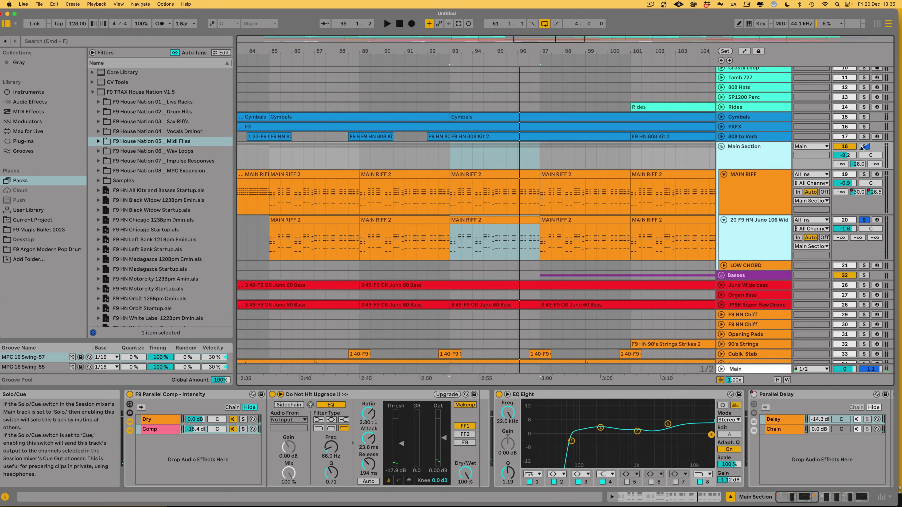
left_click(864, 146)
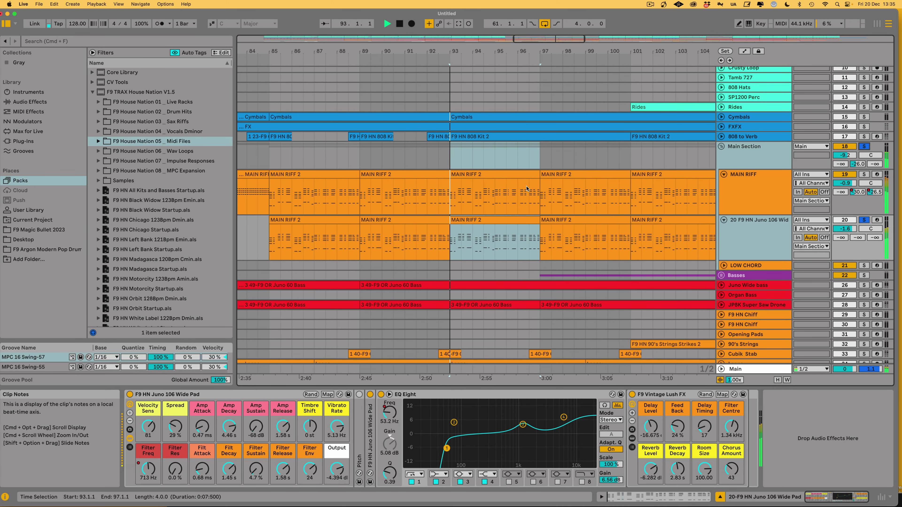
key("space")
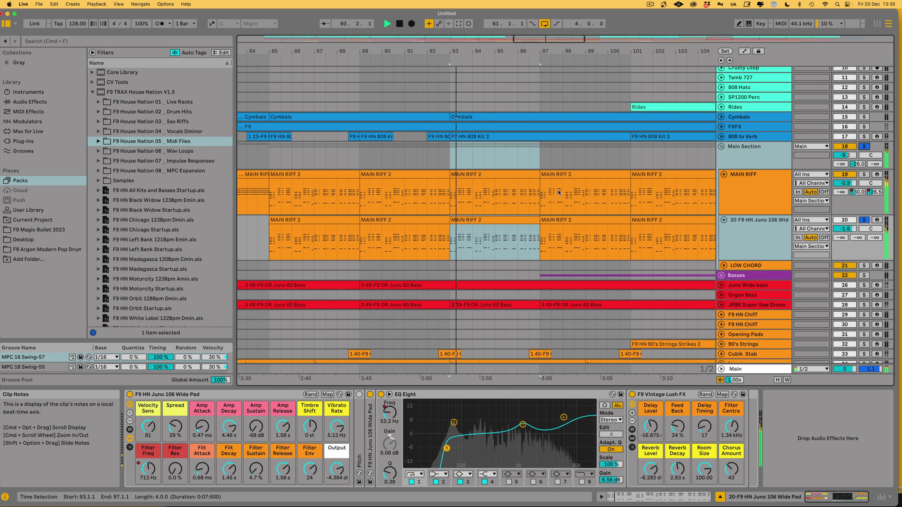
- Show the Main Section group's device chain and inspect the Dry and Comp chains of the F9 Parallel Comp - Intensity rack
left_click(752, 155)
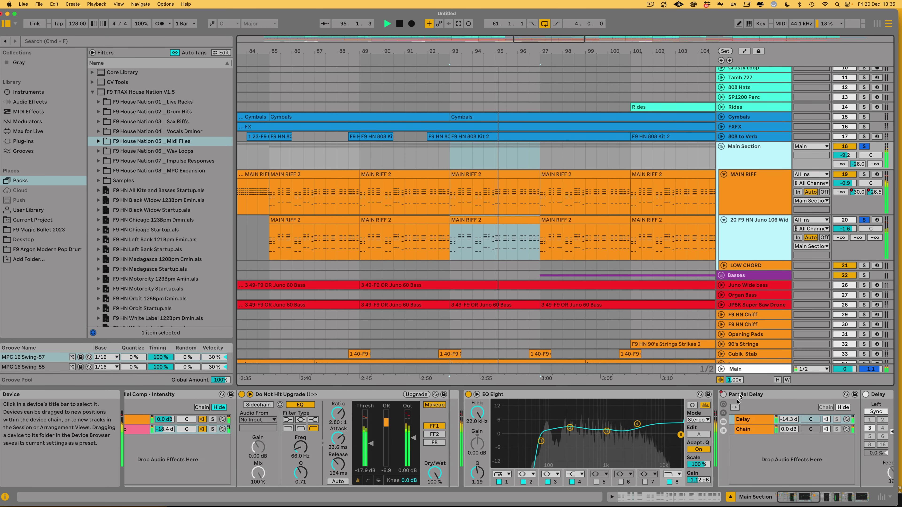
scroll(770, 424, "right", 1)
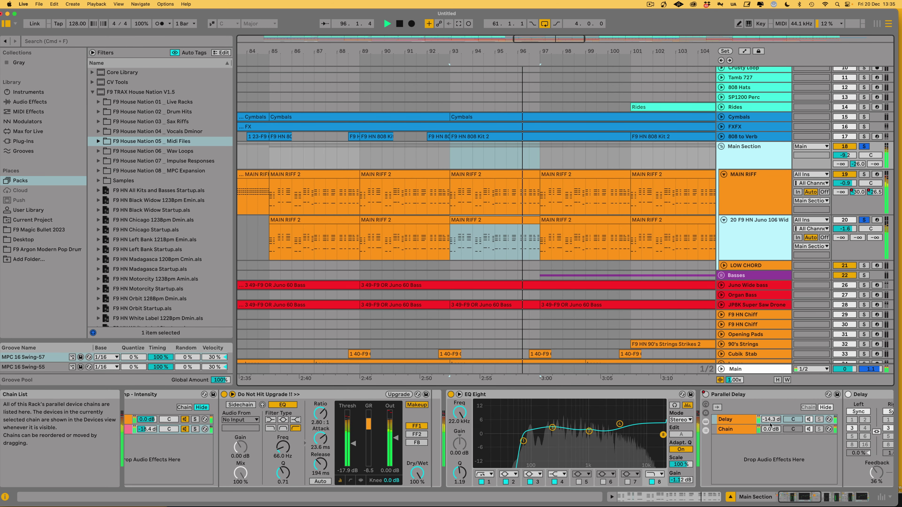
scroll(351, 401, "left", 2)
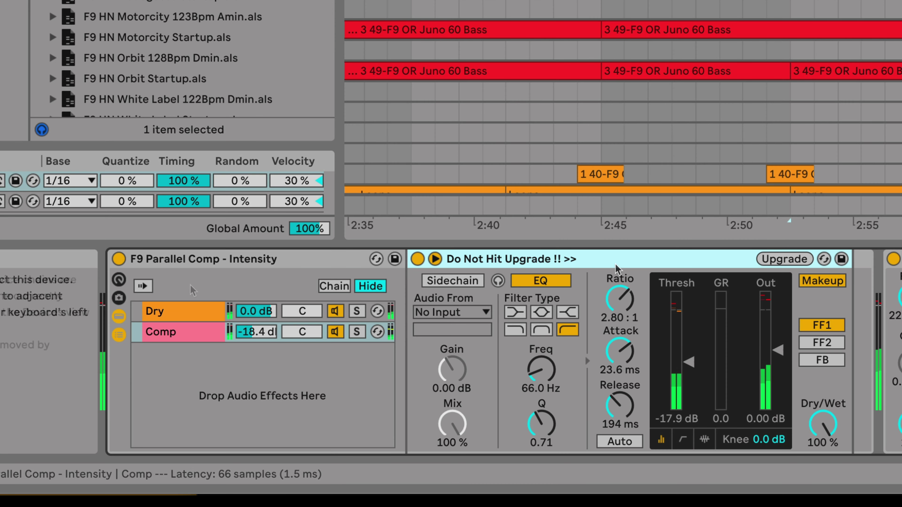
left_click(206, 262)
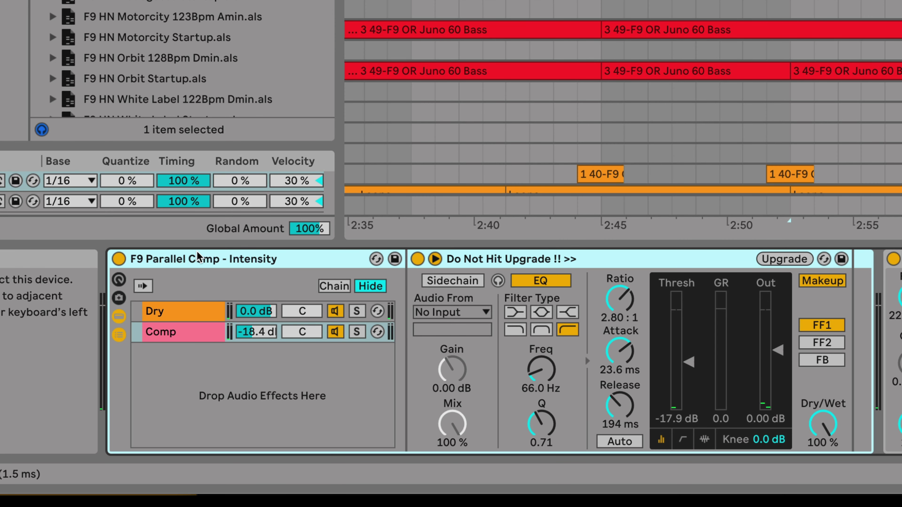
left_click(169, 313)
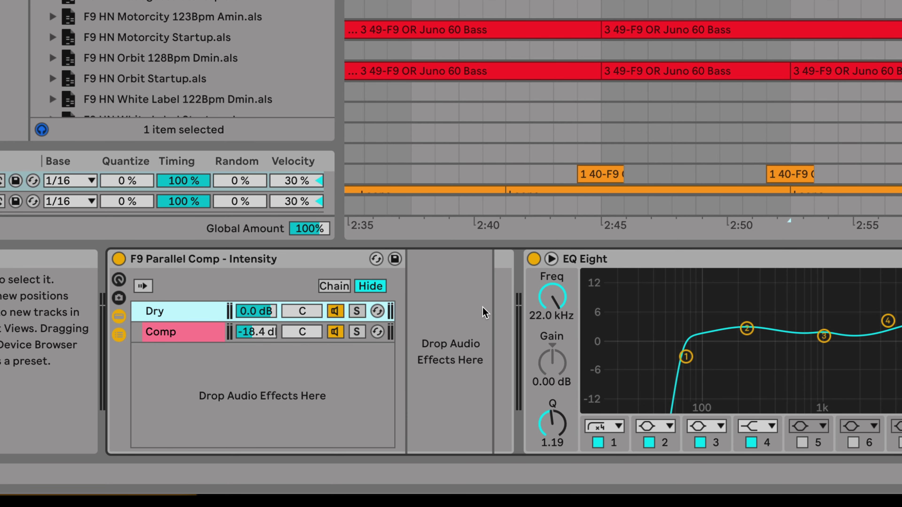
left_click(207, 335)
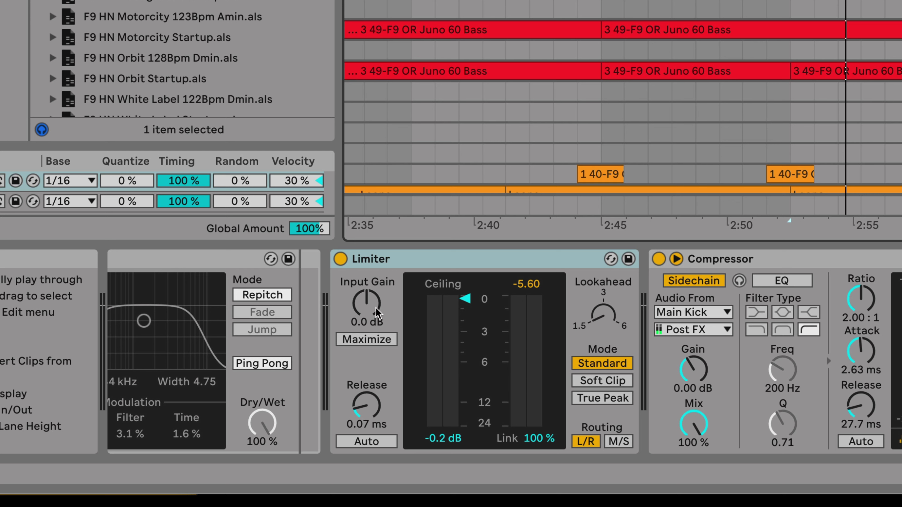
- Select the Main Section group's Limiter and play the arrangement from bar 89
left_click(458, 259)
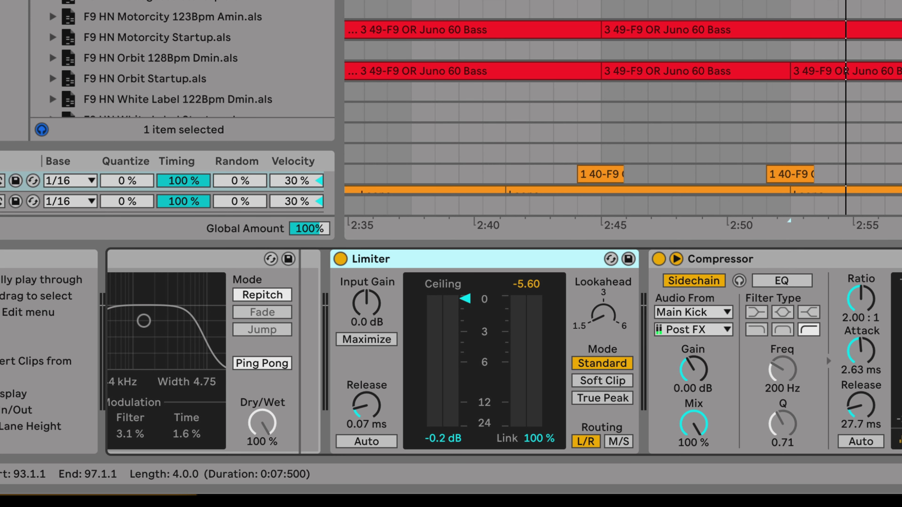
left_click(601, 107)
key("space")
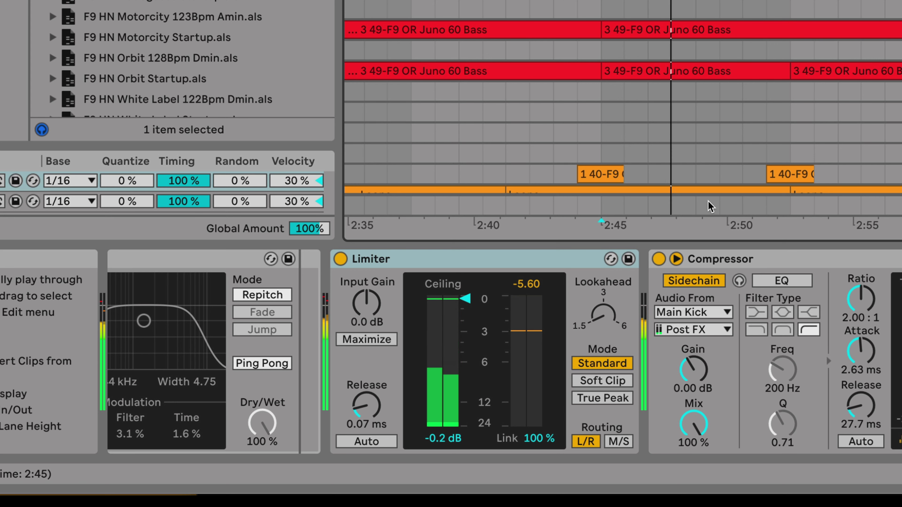
- Show the MAIN RIFF track's F9 HN 8Bit Piano devices, unsolo the Main Section, and play from bar 108
scroll(623, 107, "right", 10)
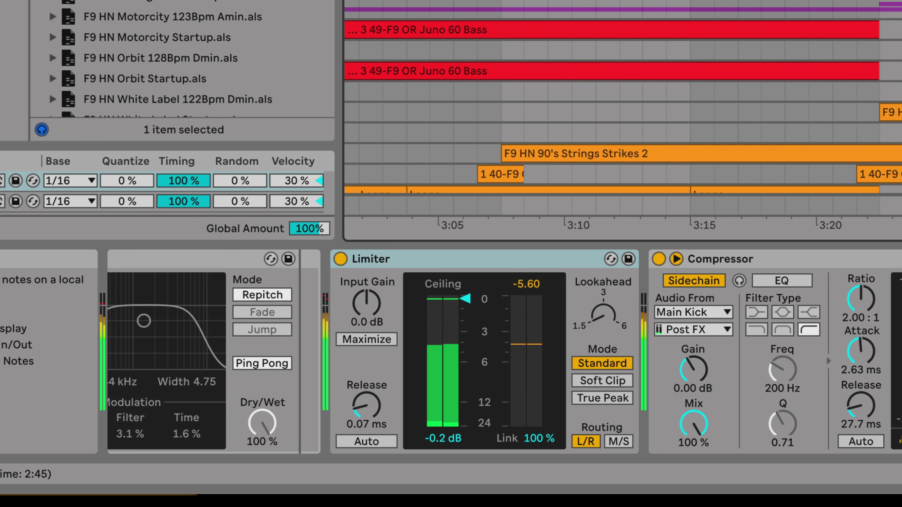
scroll(623, 107, "right", 2)
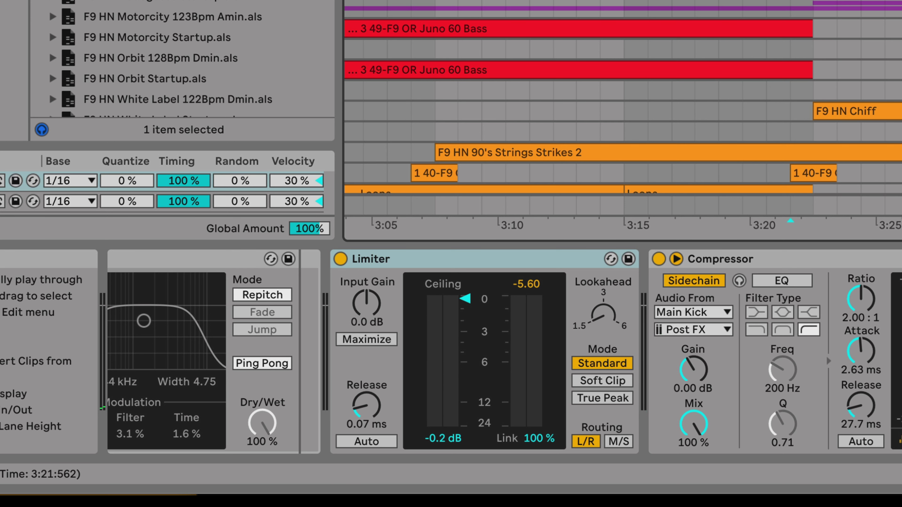
key("Down")
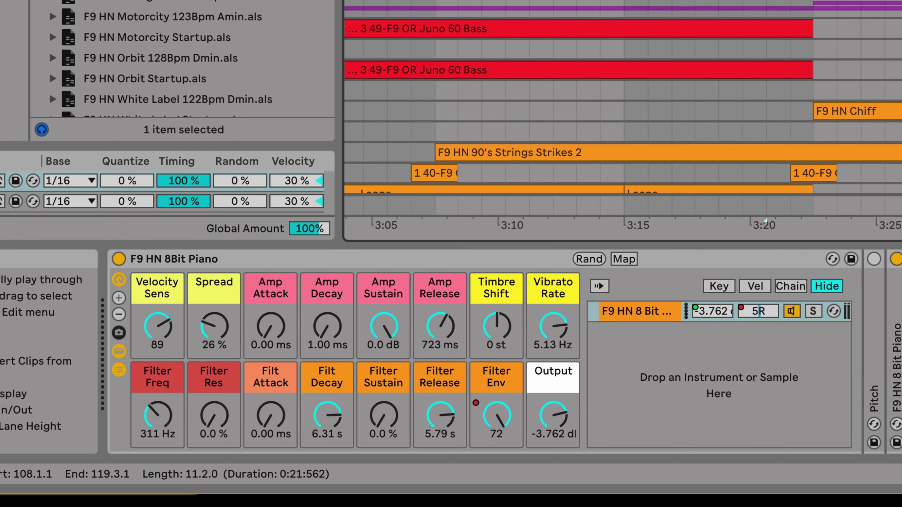
scroll(623, 106, "down", 10)
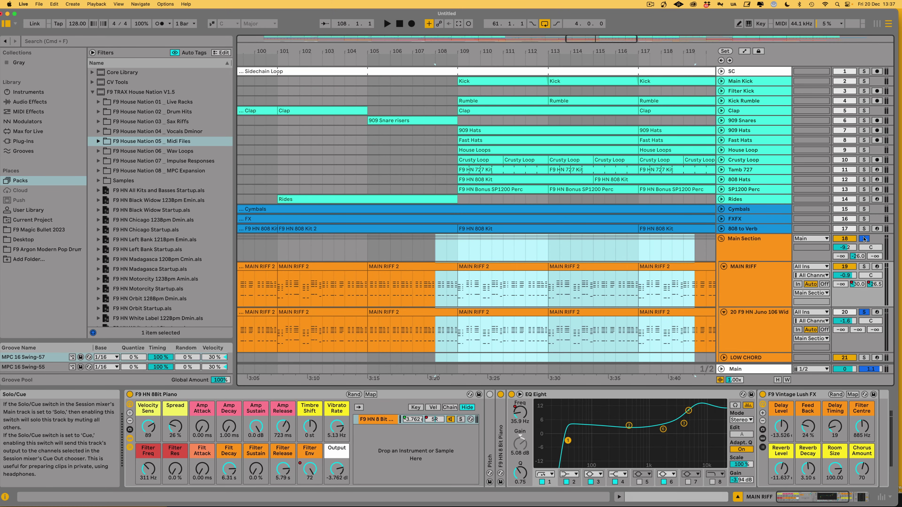
left_click(865, 238)
key("space")
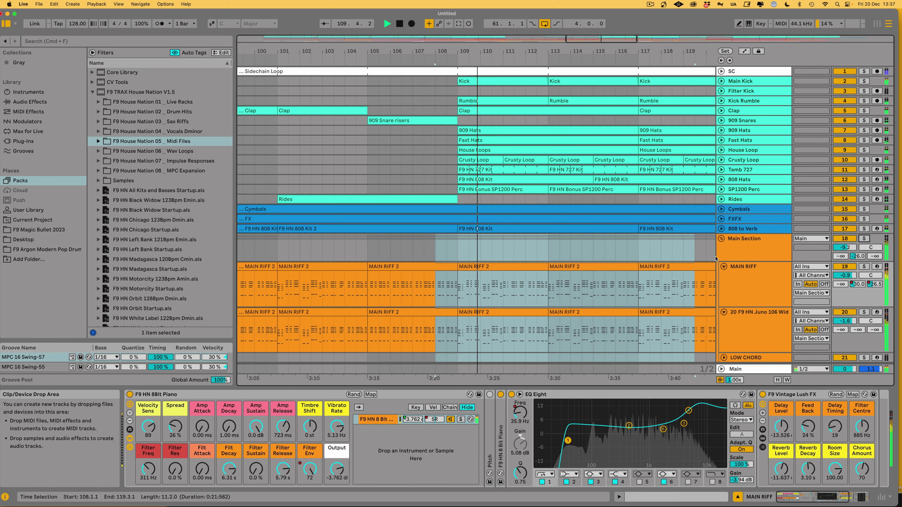
- Fold the MAIN RIFF and Juno 106 pad tracks so that the tracks below the Main Section fit in the arrangement
scroll(501, 95, "down", 10)
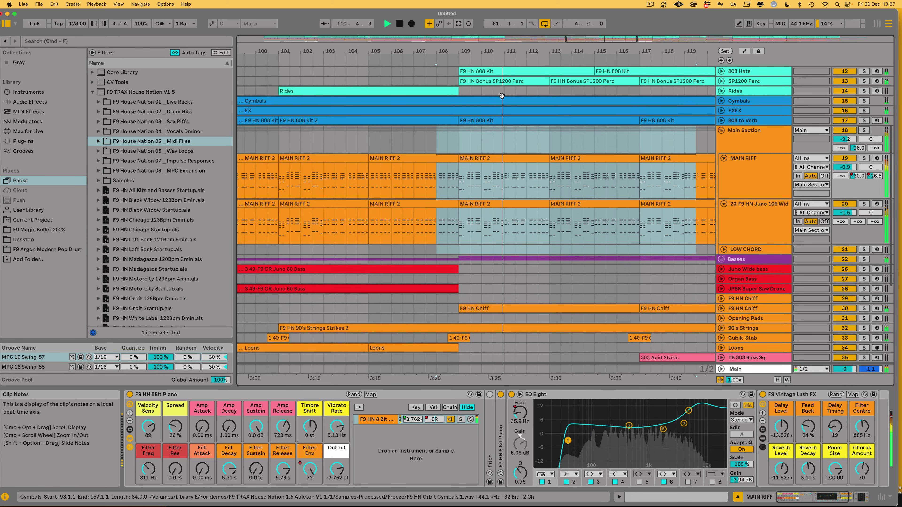
scroll(503, 95, "down", 5)
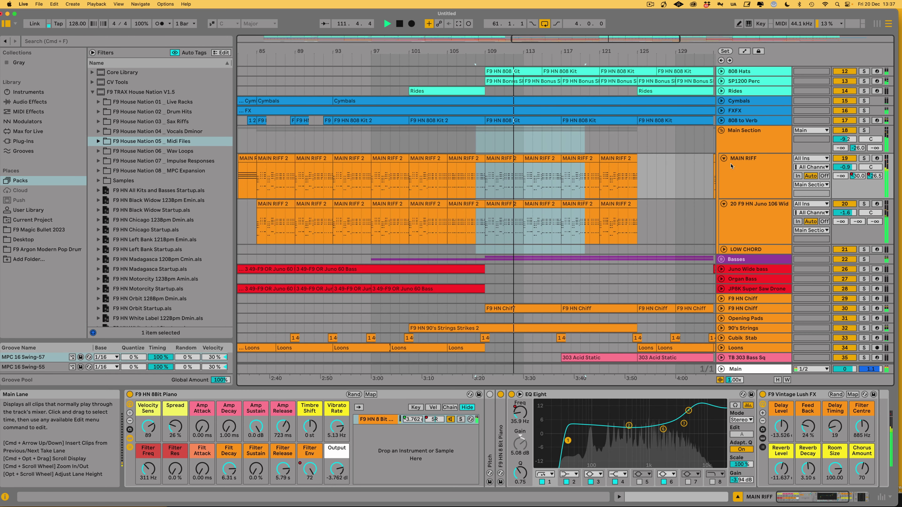
left_click(724, 158)
scroll(263, 196, "left", 10)
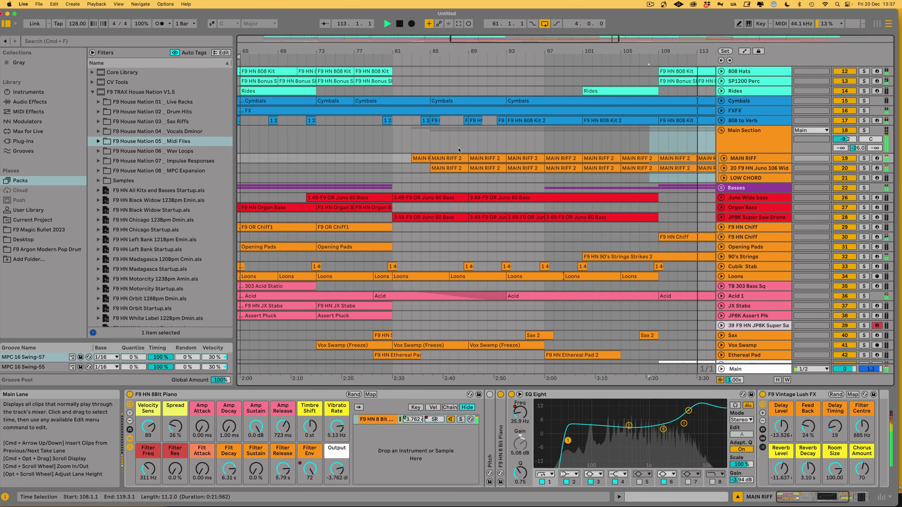
scroll(458, 149, "right", 2)
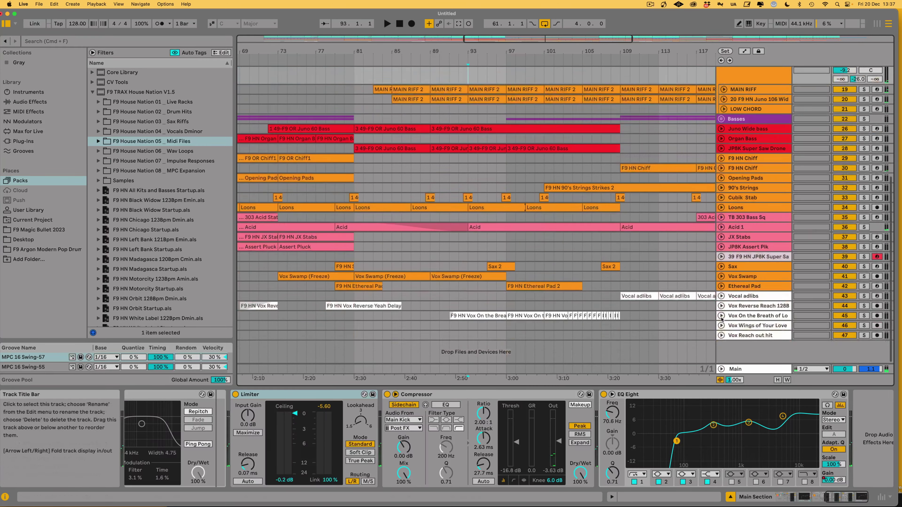
- Unfold the Vox On the Breath of Love track and play its vocal clips from the first phrase
left_click(721, 316)
left_click(749, 317)
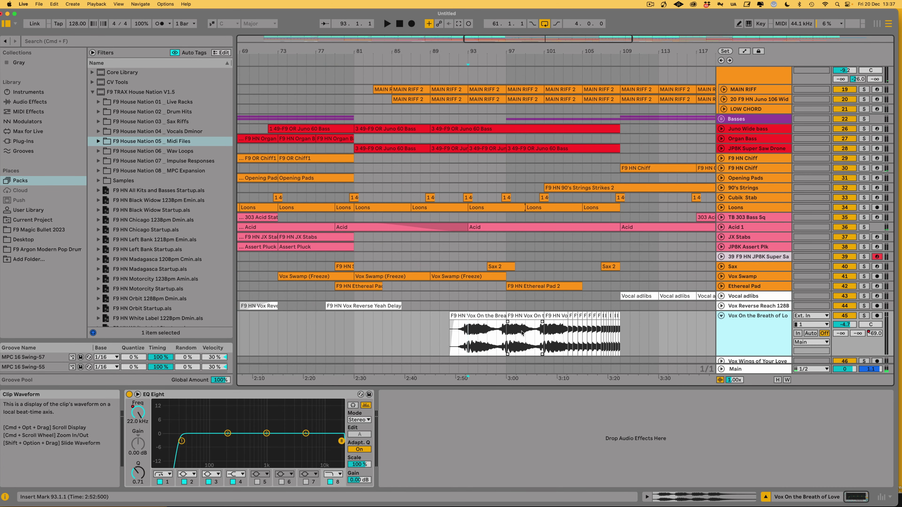
left_click(458, 335)
key("space")
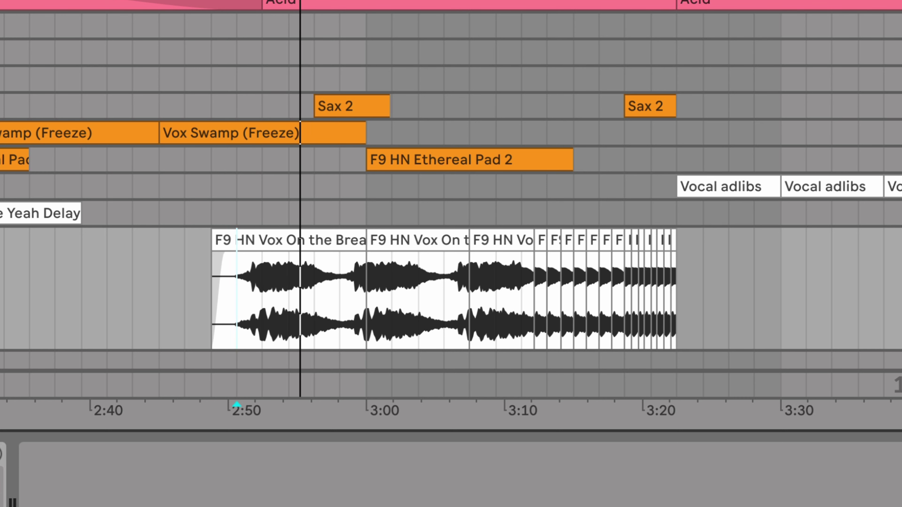
- Examine the repeated Vox On the Breath of Love clips up close around bar 97 and select the vocal track
key("plus")
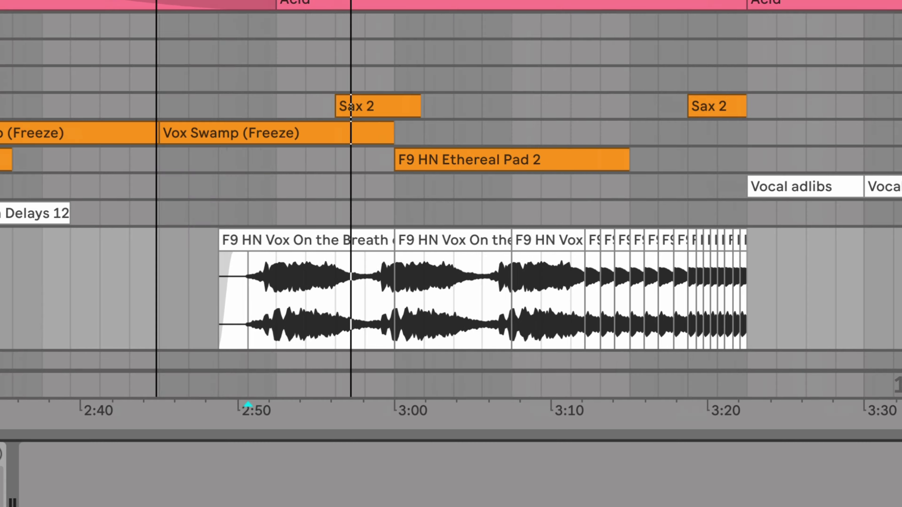
key("plus")
scroll(705, 281, "right", 6)
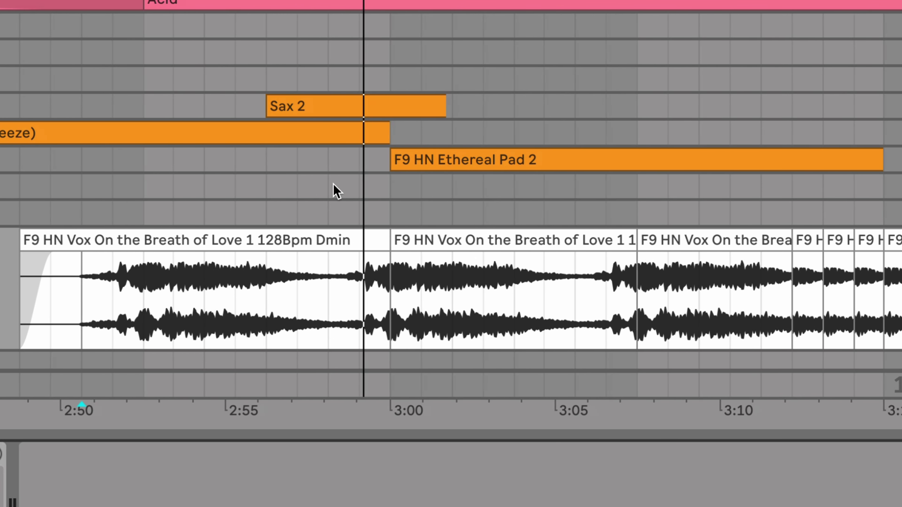
key("plus")
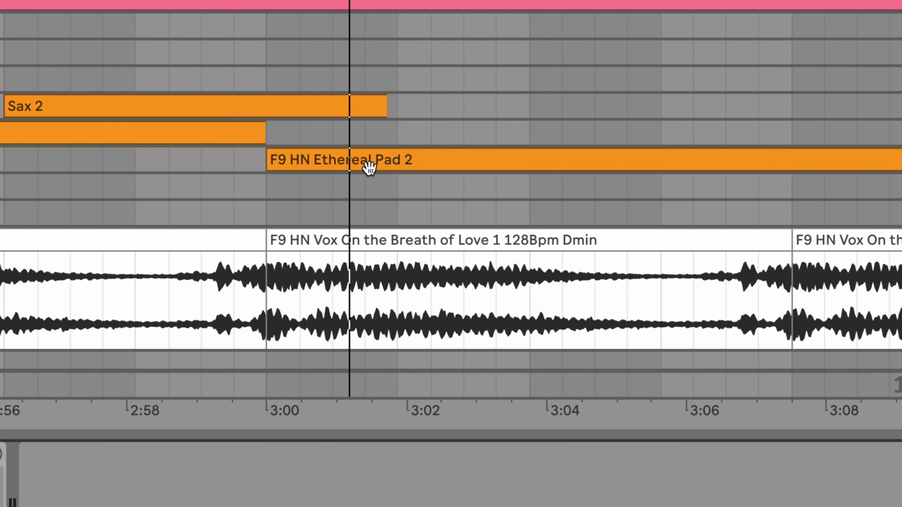
left_click(505, 241)
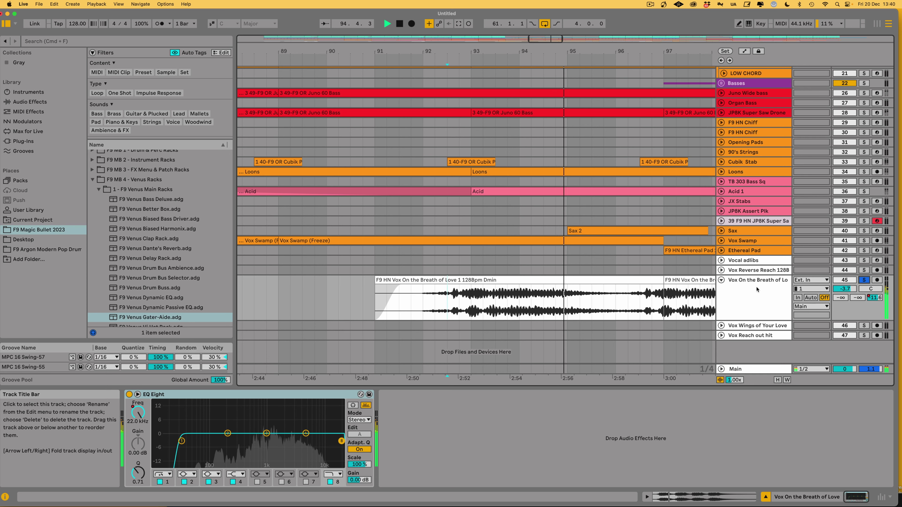
left_click(768, 289)
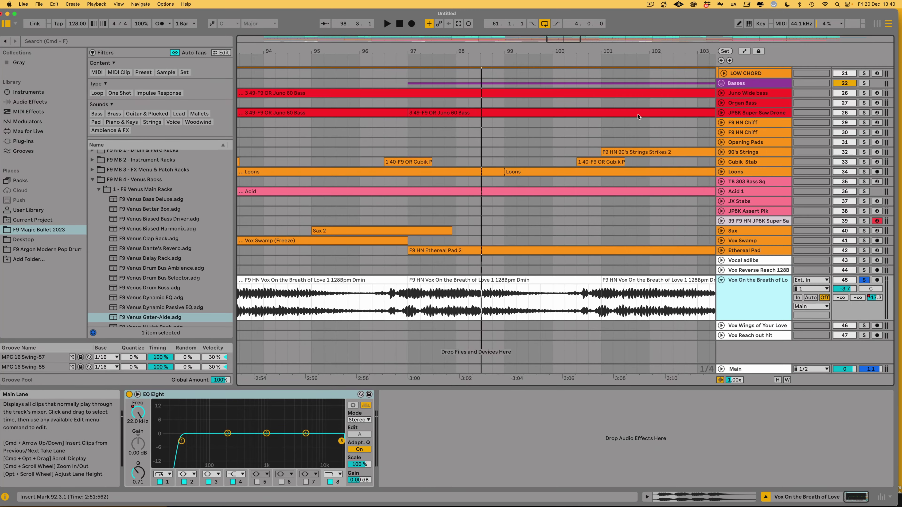
- Select the Main Bass clips from bar 109 to 117 across the Solid Bass and Disck Bass tracks and play them
left_click(420, 250)
scroll(420, 250, "down", 2)
left_click(333, 158)
left_click_drag(332, 159, 390, 174)
key("space")
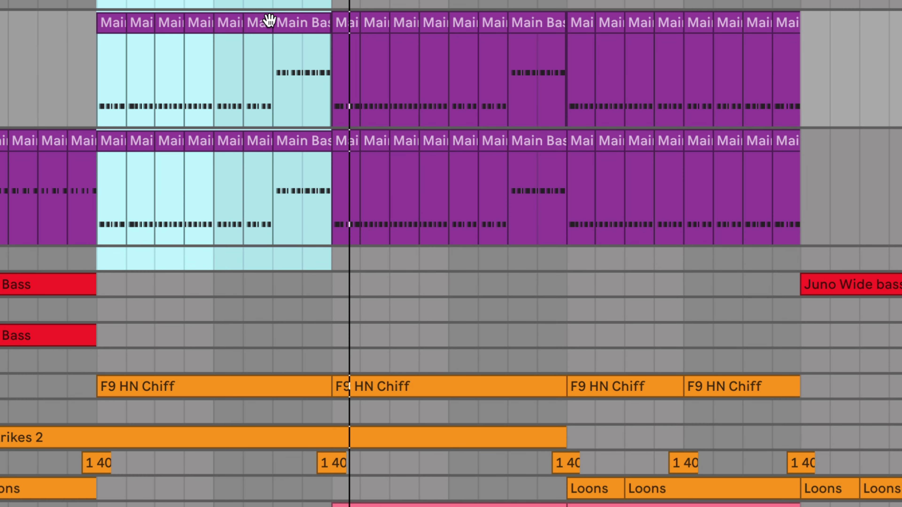
- Highlight the two-bar Main Bass clip at bar 115, the Disck Bass clips in bars 109–113, and the Solid Bass clips in bars 113–117
left_click(295, 26)
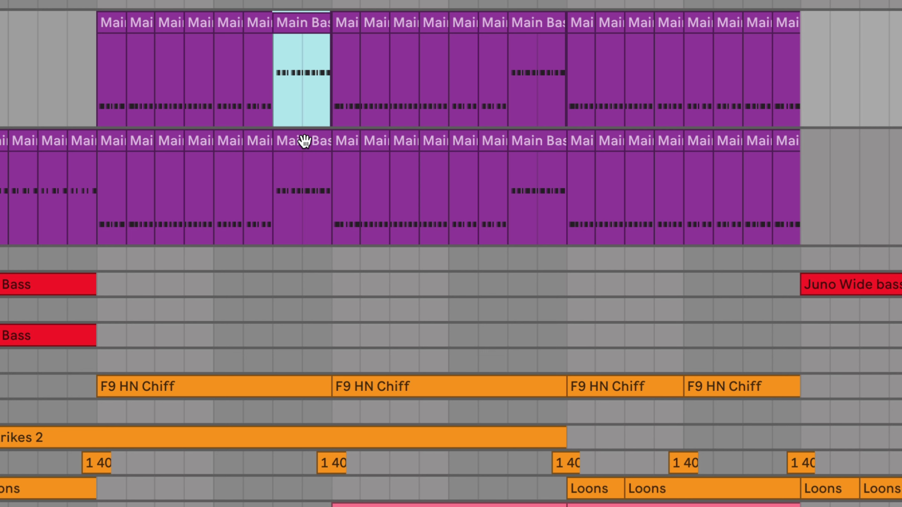
left_click_drag(95, 182, 214, 181)
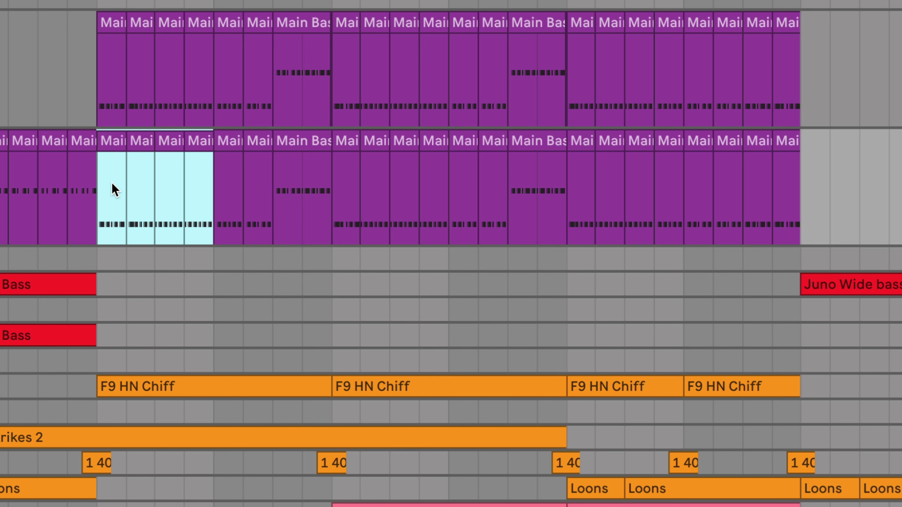
scroll(111, 182, "up", 2)
scroll(113, 183, "down", 1)
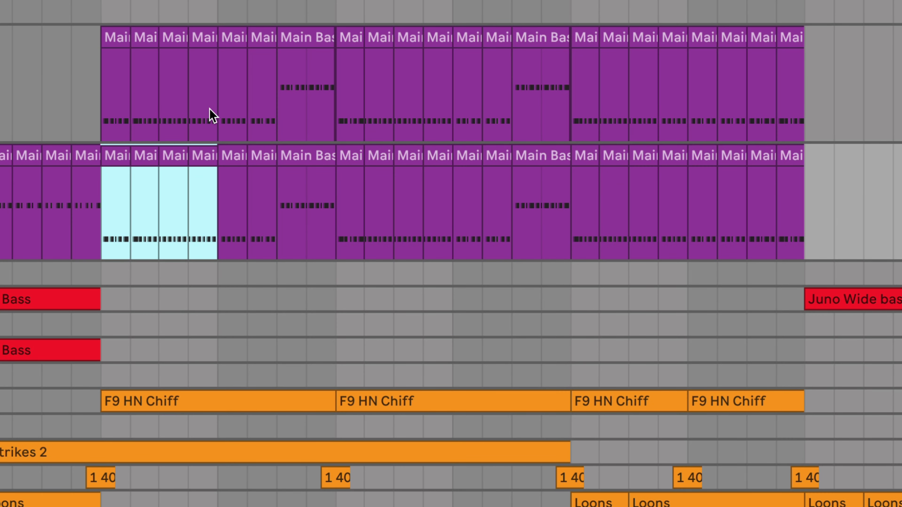
left_click_drag(212, 110, 342, 101)
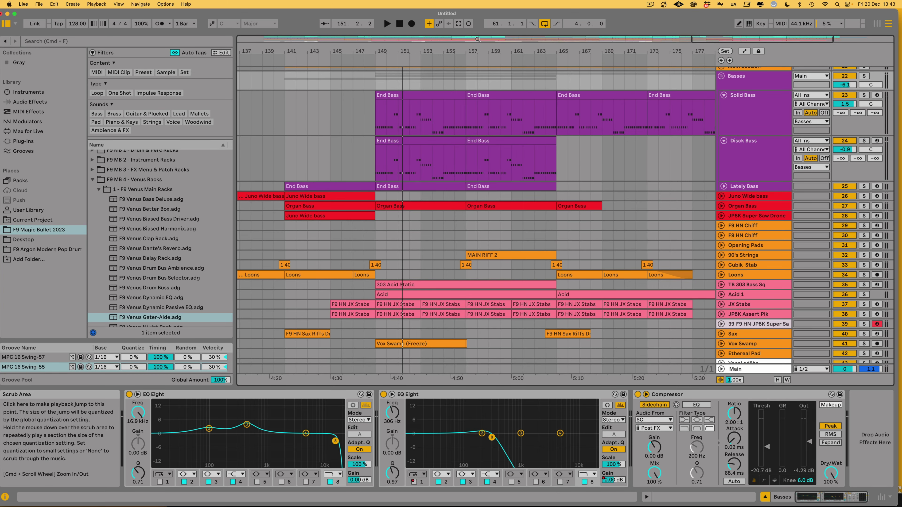
- Zoom the arrangement out to its full length and fold the unfolded tracks in the Basses group
left_click_drag(477, 40, 477, 17)
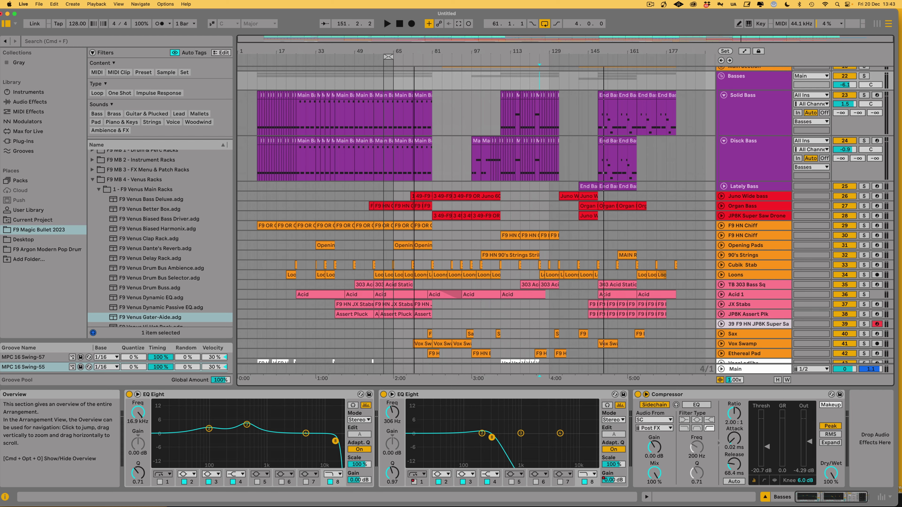
left_click(724, 96, "alt")
scroll(467, 152, "up", 3)
scroll(467, 151, "up", 4)
- Mark the empty stretch from bar 41 on the SP1200 Perc and Rides tracks and examine the layers around it
left_click_drag(317, 39, 589, 209)
scroll(388, 200, "right", 3)
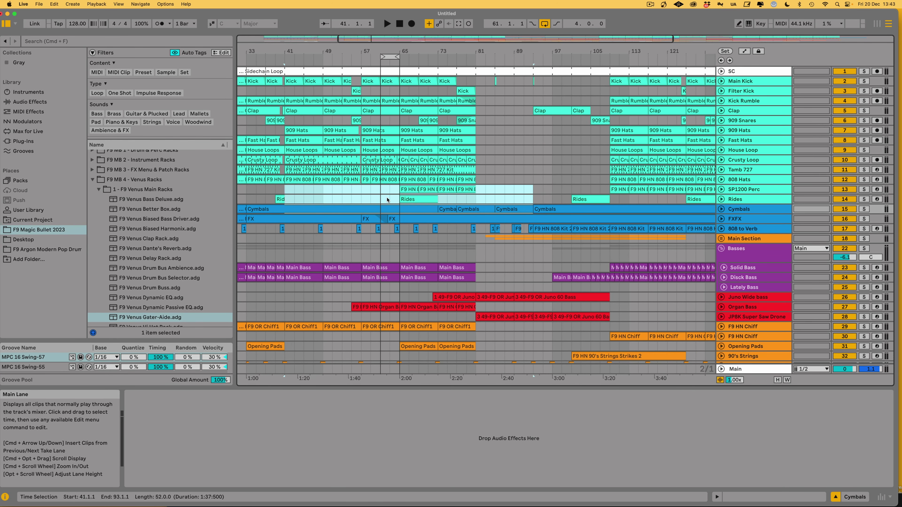
scroll(388, 200, "left", 2)
scroll(387, 200, "left", 2)
mouse_move(361, 190)
left_mouse_down()
mouse_move(577, 200)
mouse_move(368, 196)
left_mouse_up()
scroll(368, 197, "down", 2)
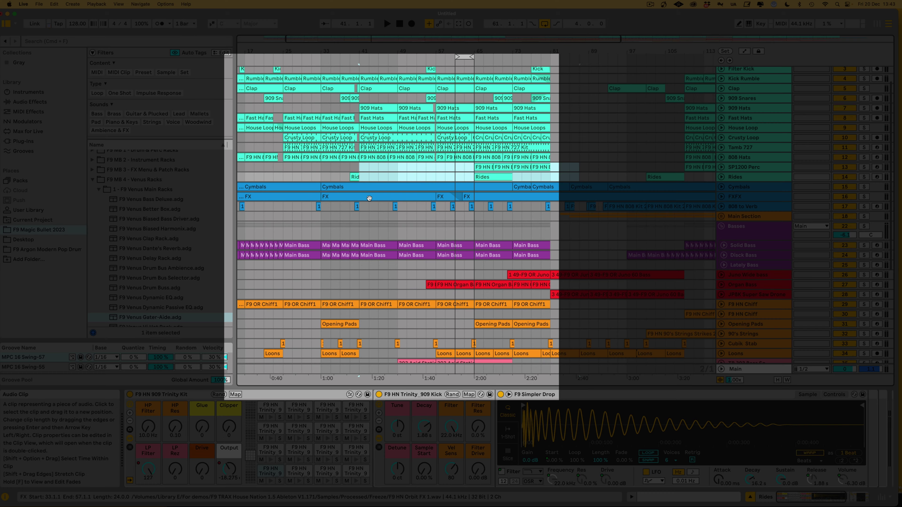
- Play the arrangement from bar 41 through the marked stretch on the SP1200 Perc and Rides tracks
key("space")
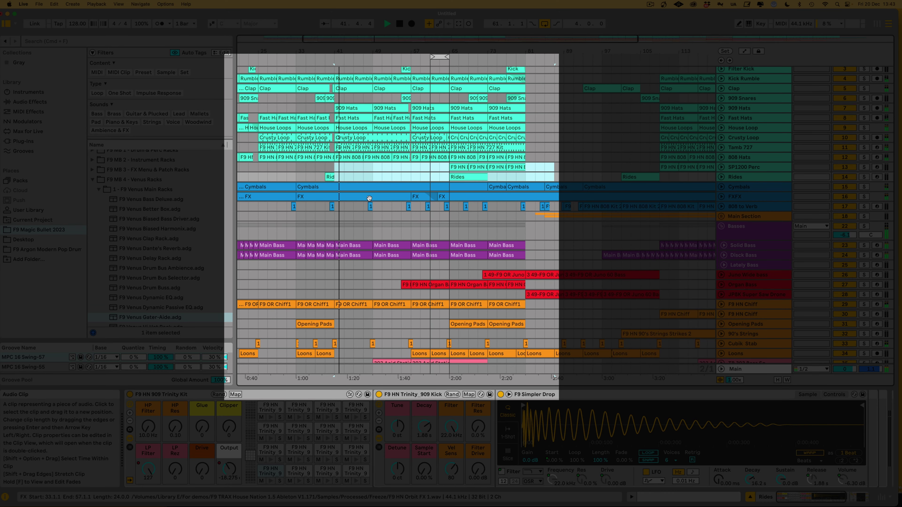
scroll(369, 198, "up", 2)
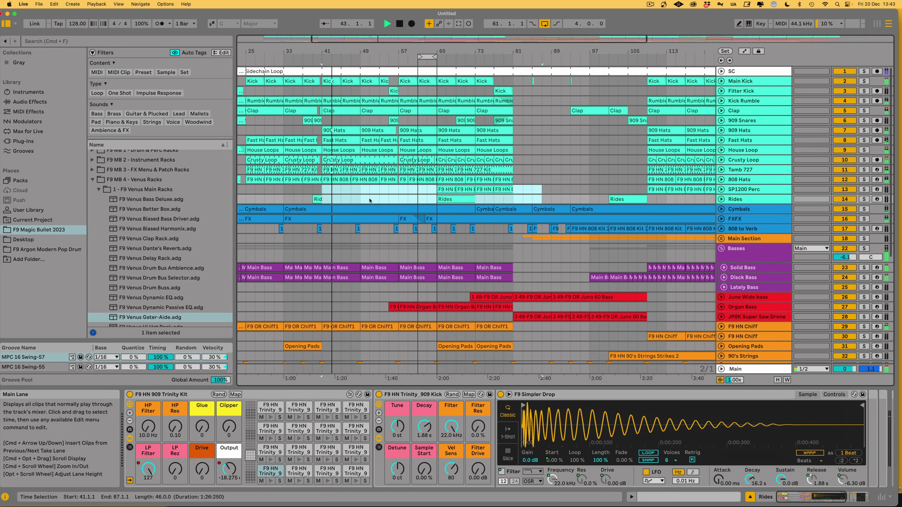
scroll(492, 217, "right", 3)
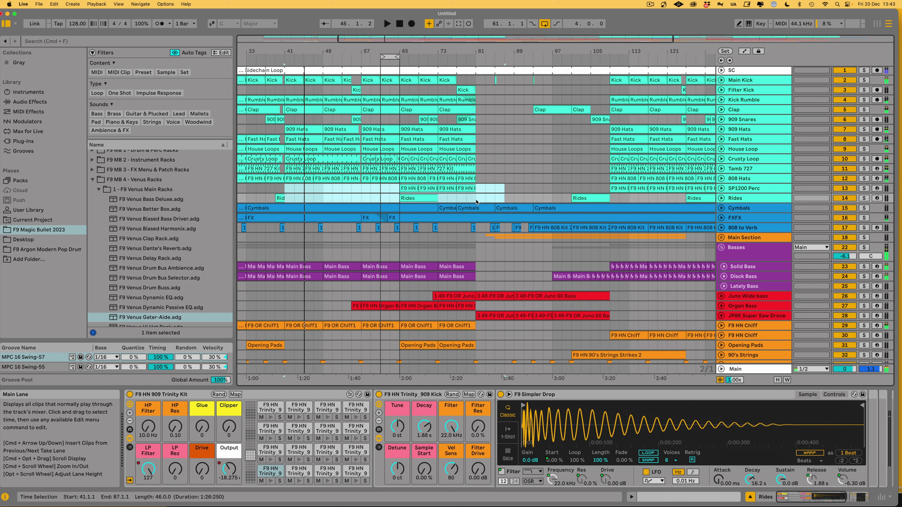
- Mark the Rides track from bar 85 to 123 and play the start of that section
left_click_drag(476, 202, 562, 198)
left_click_drag(495, 200, 676, 199)
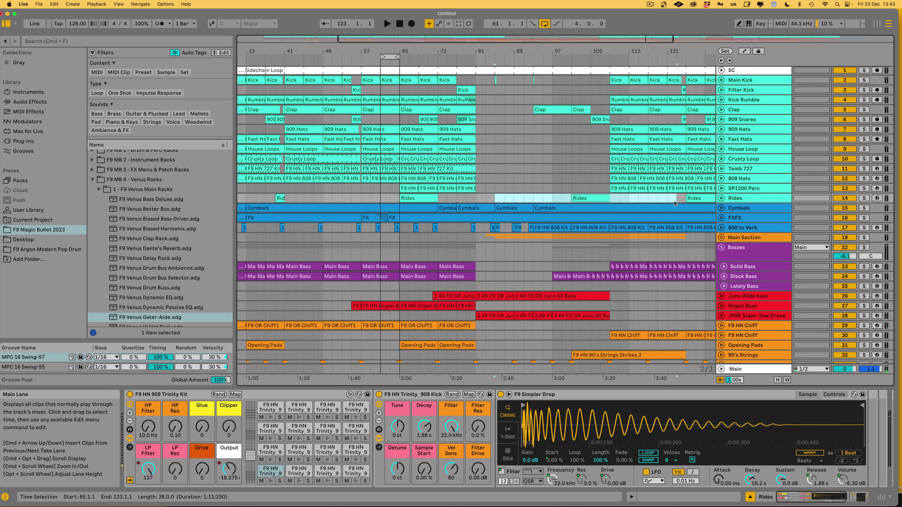
scroll(563, 215, "right", 5)
key("space")
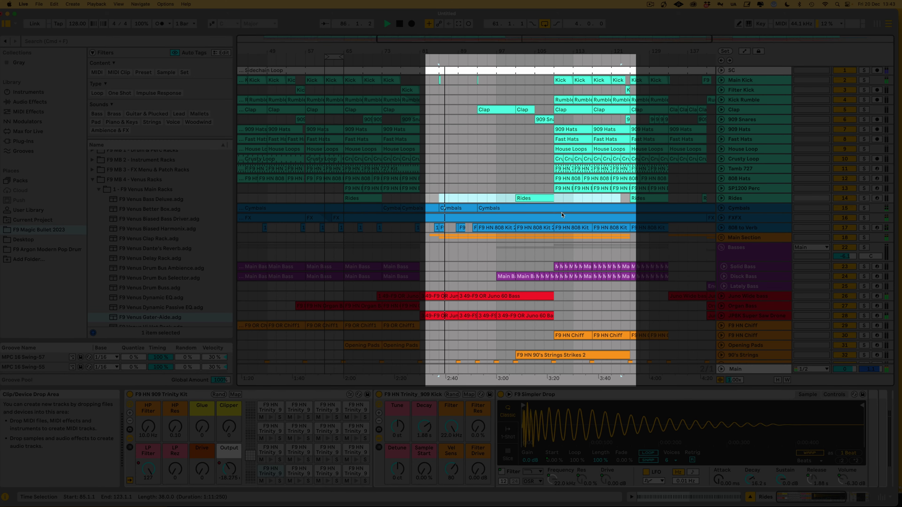
scroll(604, 231, "right", 3)
scroll(622, 245, "right", 2)
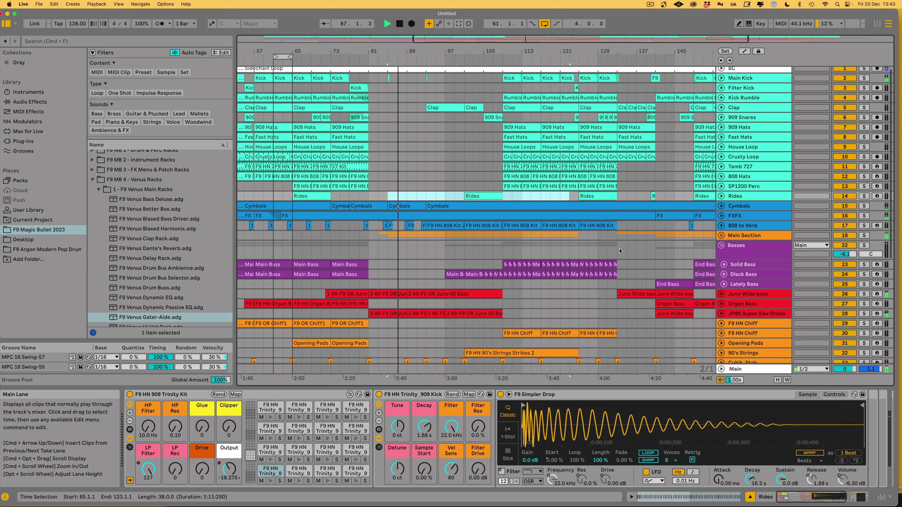
key("space")
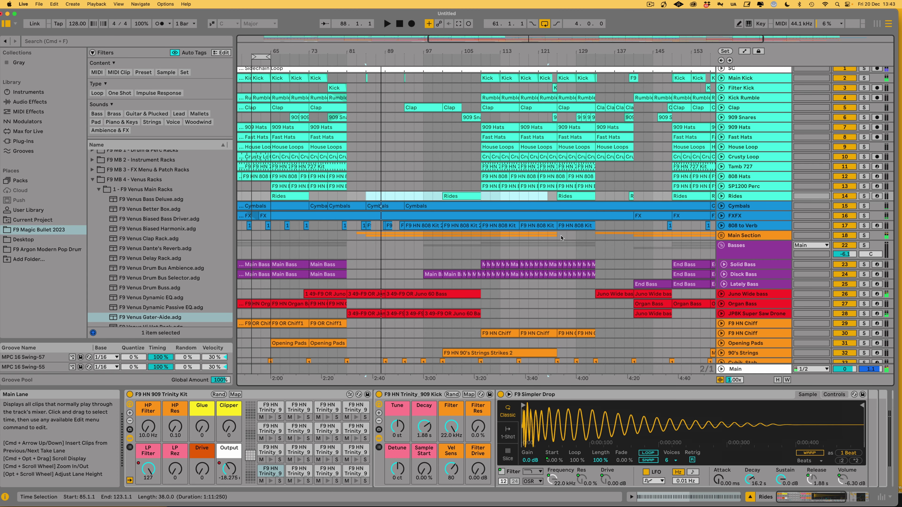
- Select bars 125 to 155 from the Main Section down through the Basses group tracks and play from there
left_click(560, 238)
scroll(451, 245, "right", 4)
left_click(625, 245, "shift")
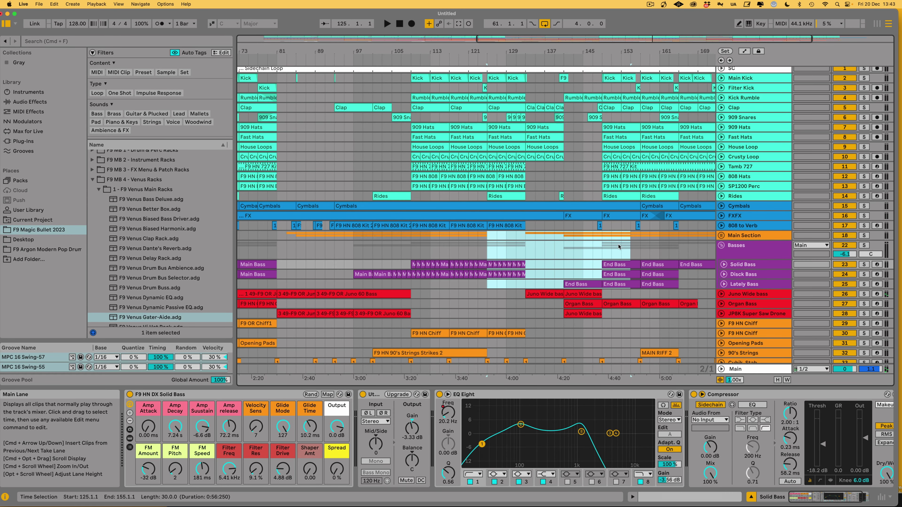
key("space")
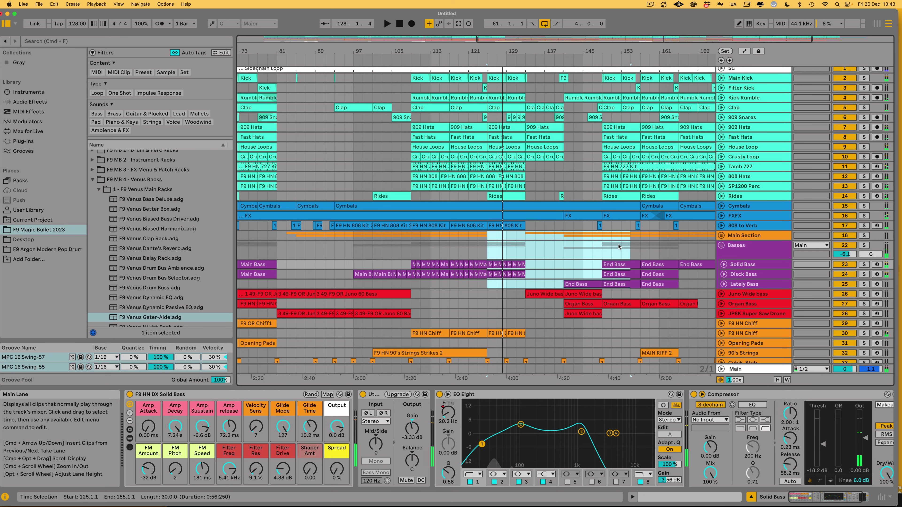
scroll(618, 246, "up", 1)
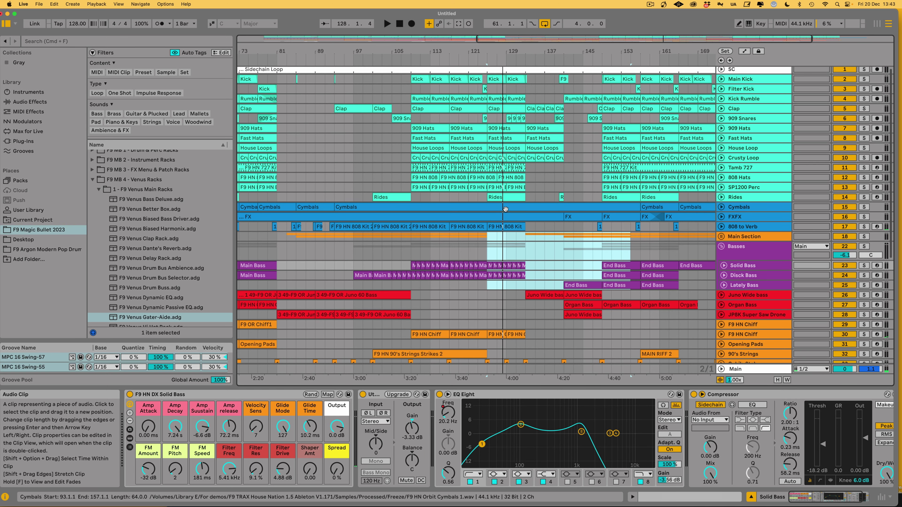
- Place the insert marker at bar 133, move it to bar 141 on the Basses group, and play the End Bass section
left_click(531, 315)
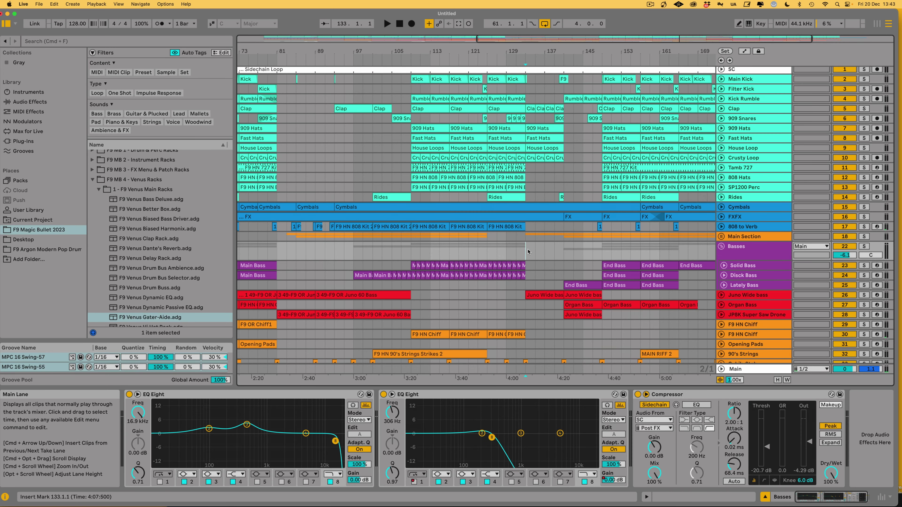
scroll(486, 230, "down", 3)
scroll(486, 230, "right", 3)
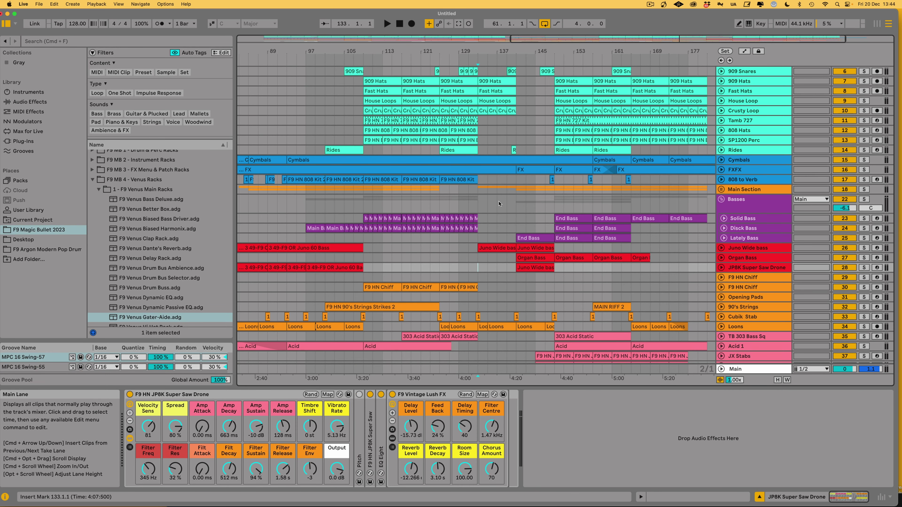
key("space")
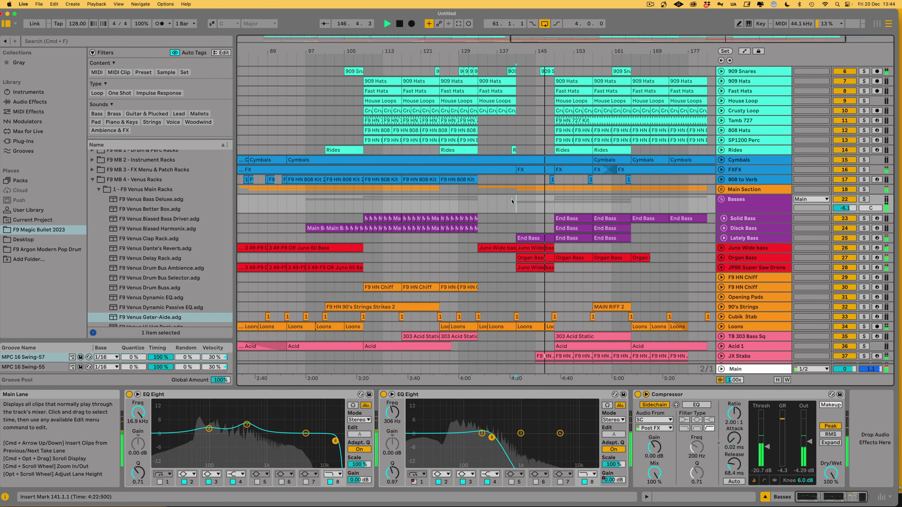
key("space")
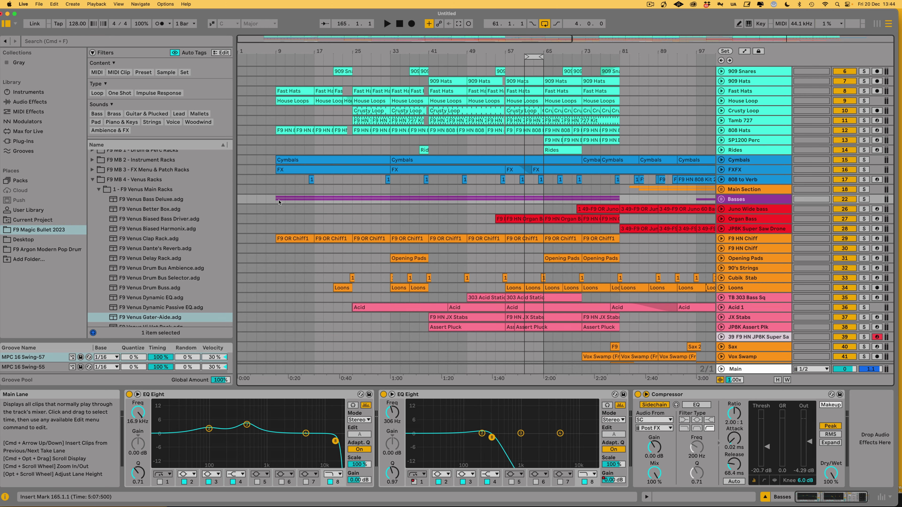
- Play the arrangement from bar 9 and examine its layers through to the closing bars
scroll(278, 202, "up", 3)
left_click(279, 202)
key("space")
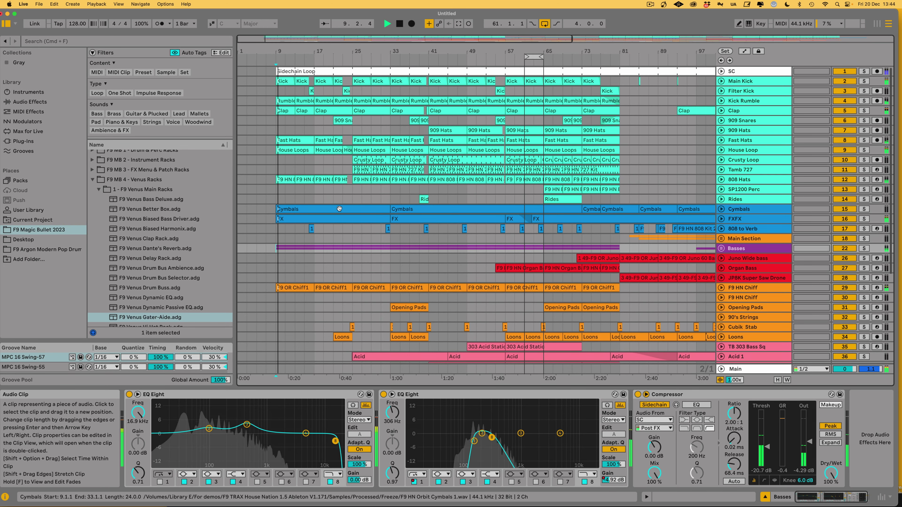
scroll(408, 248, "right", 10)
scroll(409, 247, "right", 7)
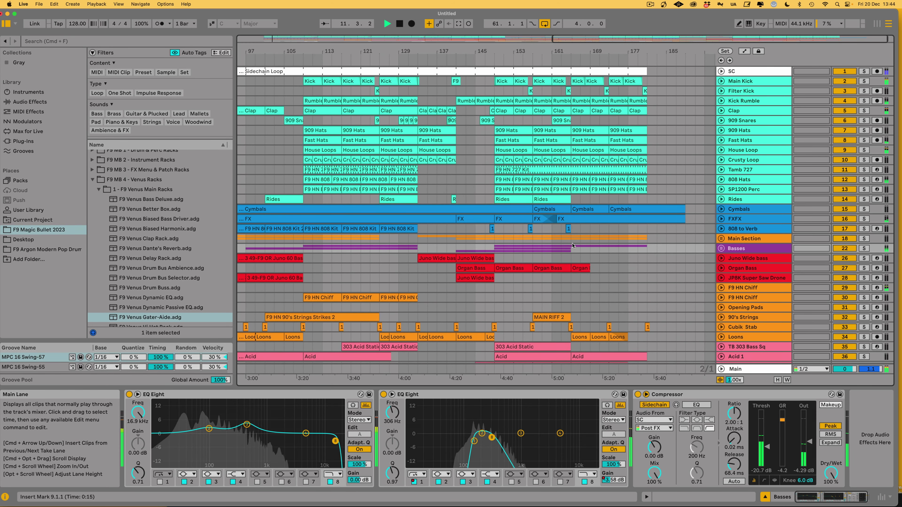
- Play the outro of the arrangement from bar 165 on the Main Section track
left_click(571, 242)
key("space")
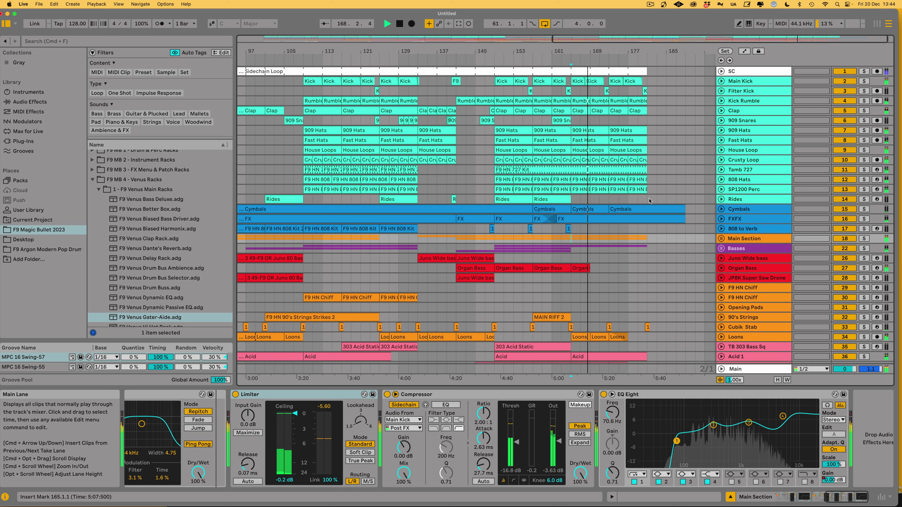
key("space")
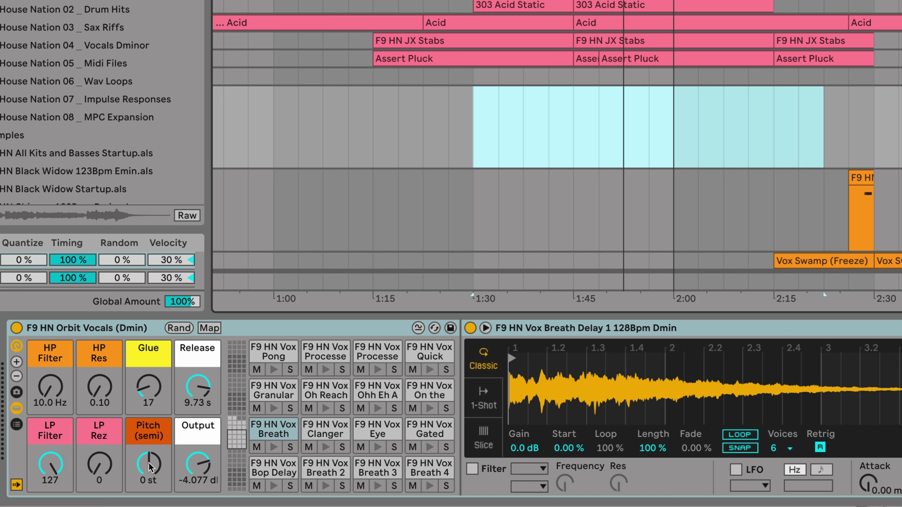
- Try the F9 HN Orbit Vocals rack's Pitch at -24 st and +12 st, and adjust the project tempo
left_click_drag(151, 468, 151, 480)
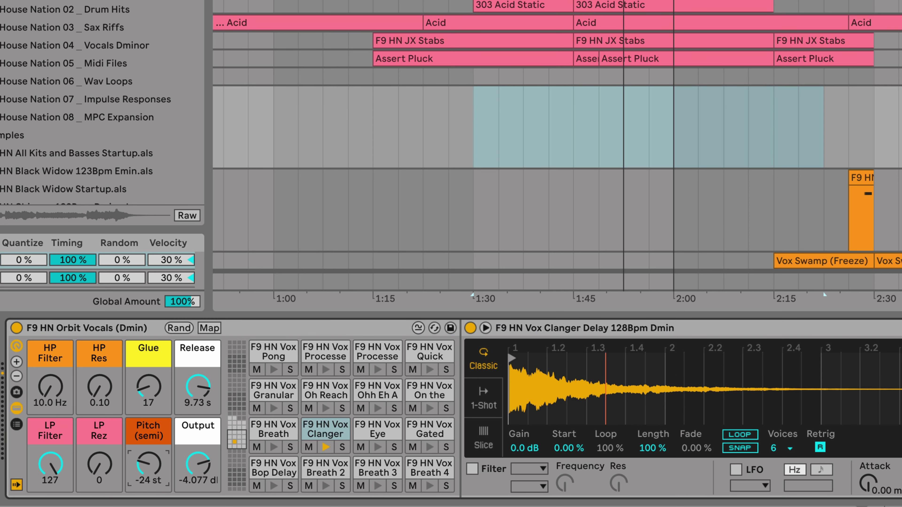
left_click_drag(148, 464, 148, 408)
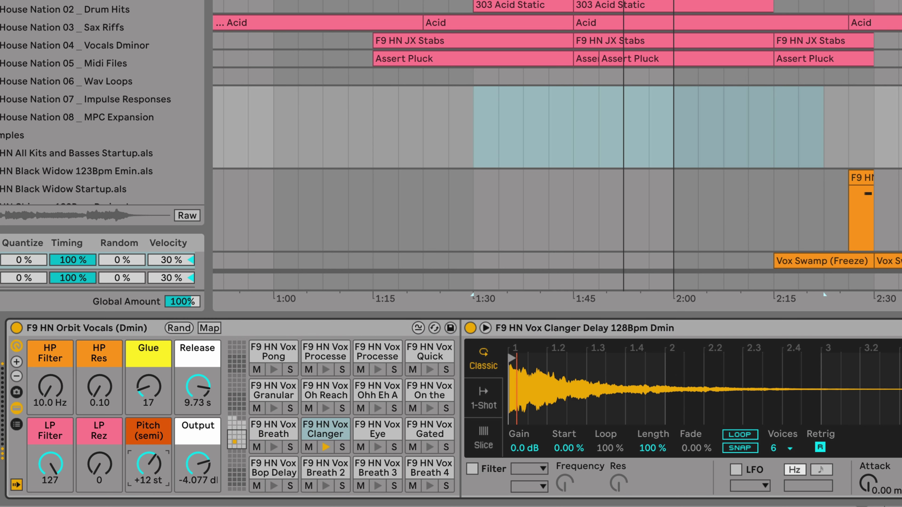
left_click_drag(152, 466, 152, 464)
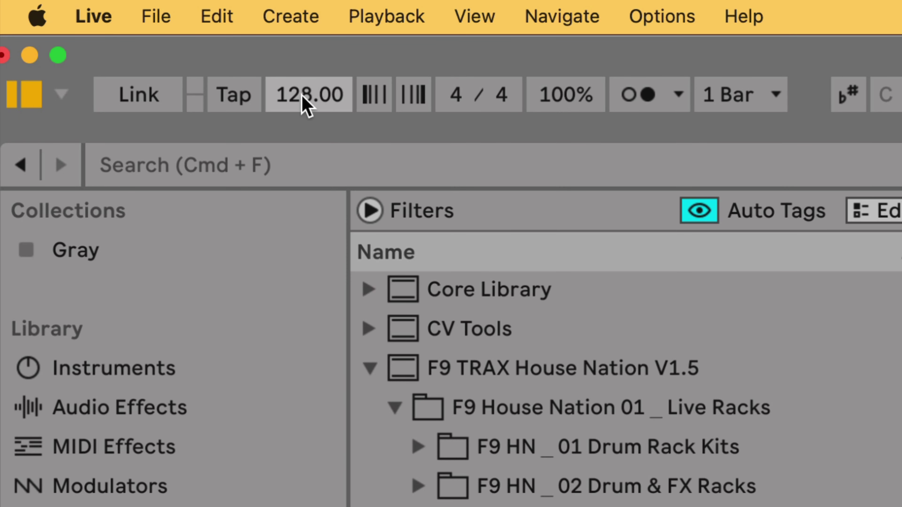
left_click_drag(308, 105, 307, 116)
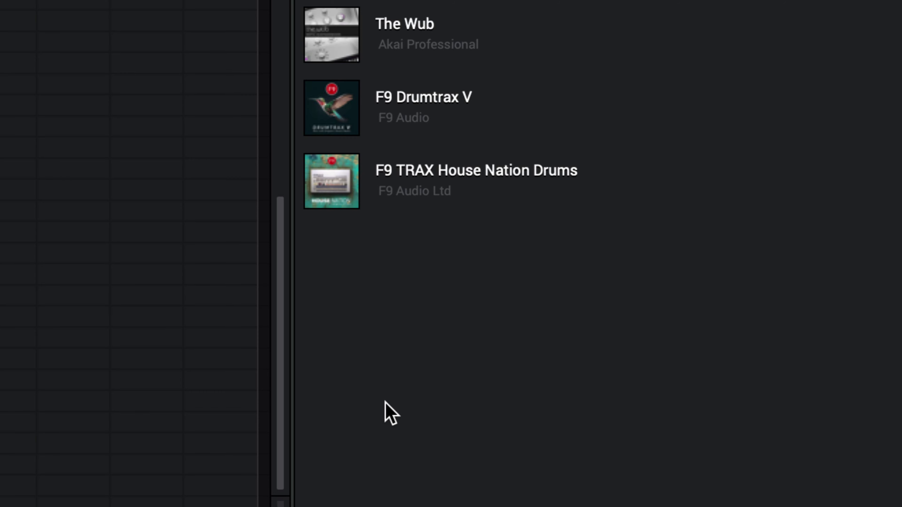
- Switch to the MPC software and expand the Programs, House, Kit and Sequences categories of the F9 TRAX House Nation Drums expansion
left_click(334, 187)
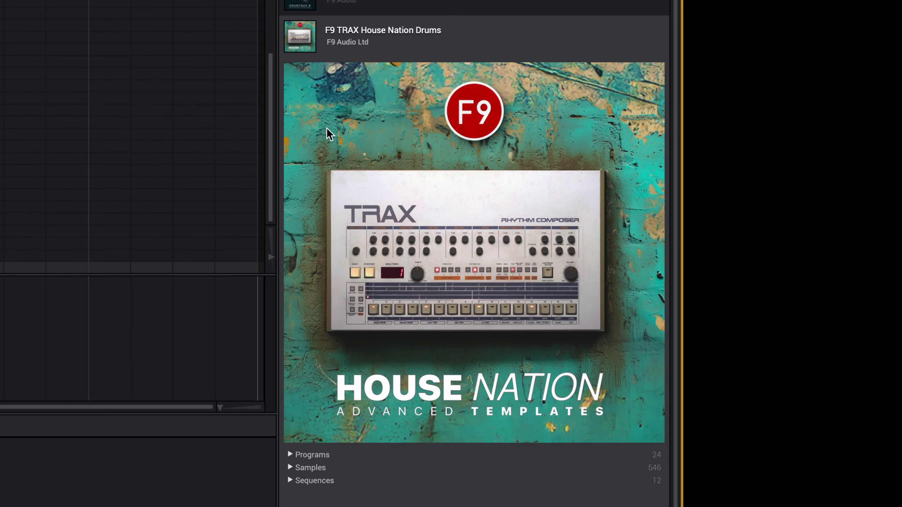
left_click(289, 455)
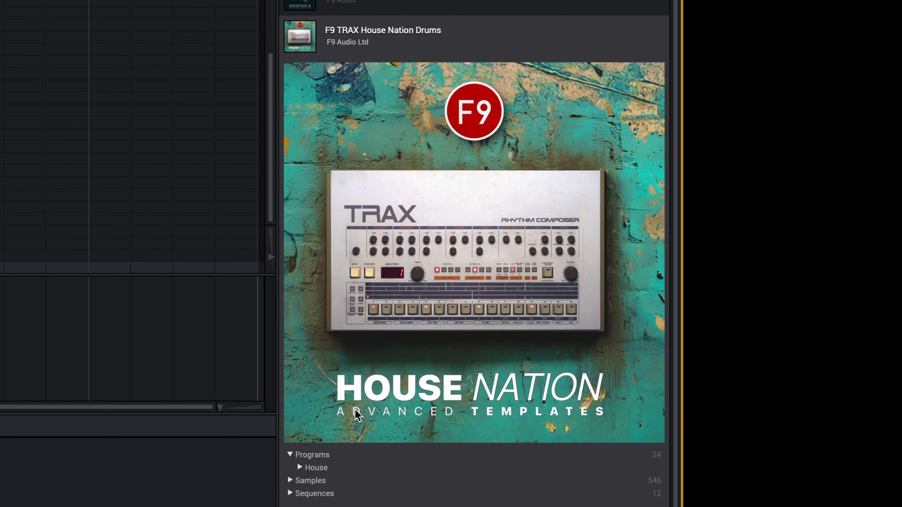
left_click(299, 468)
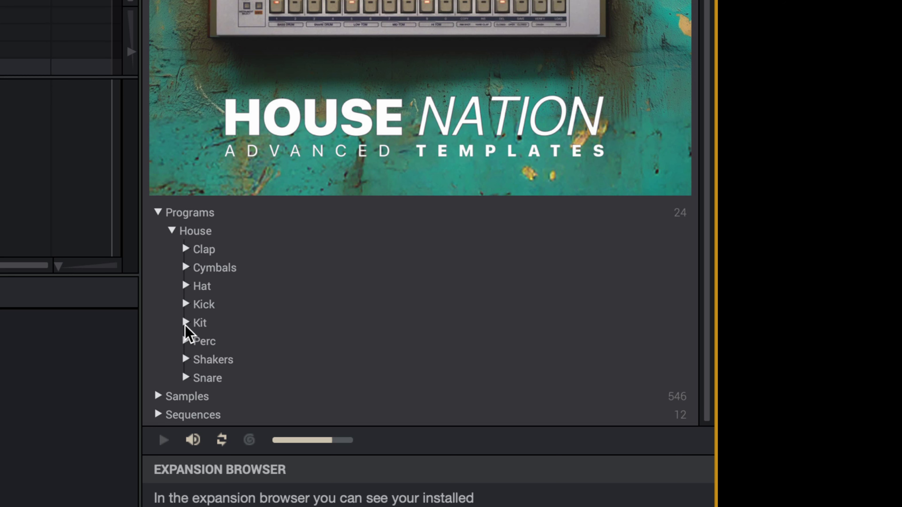
left_click(184, 323)
left_click(162, 417)
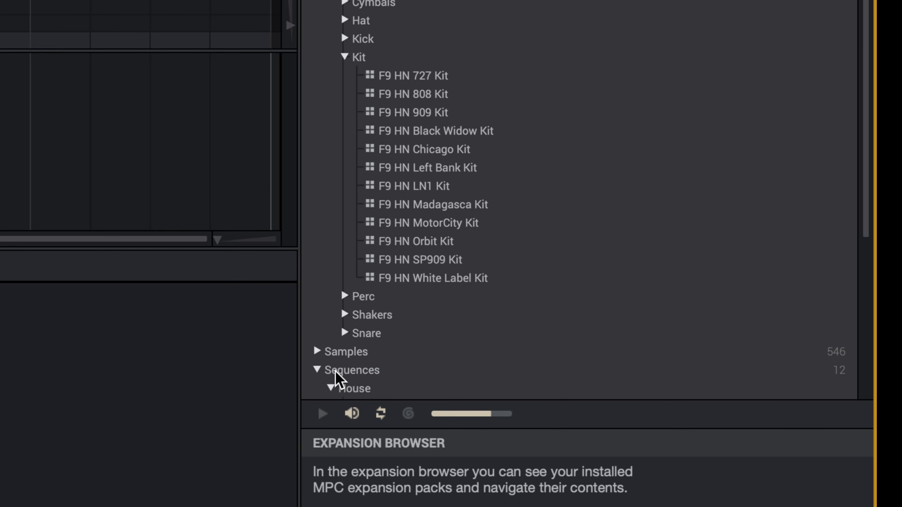
scroll(402, 359, "down", 6)
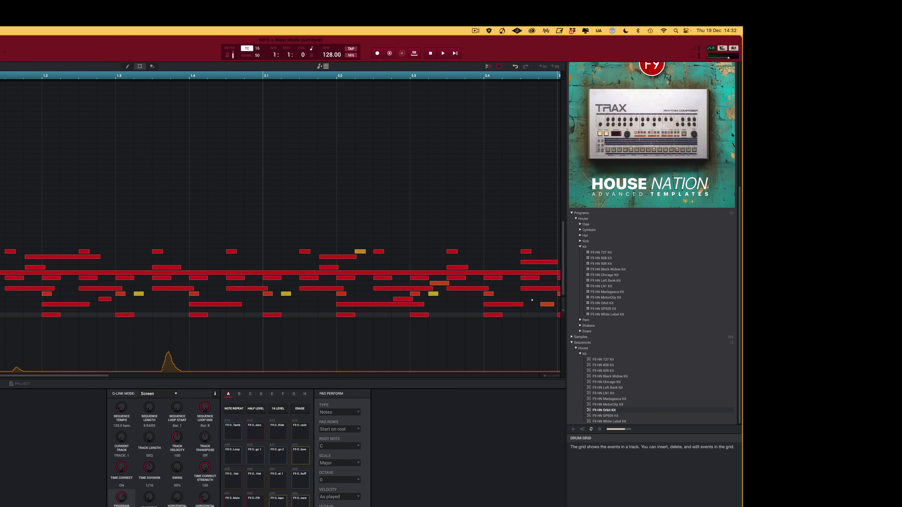
- Enlarge the drum grid rows to play the F9 HN Orbit Kit sequence, and expand the Cymbals programs in the expansion browser
left_click_drag(565, 318, 562, 303)
key("space")
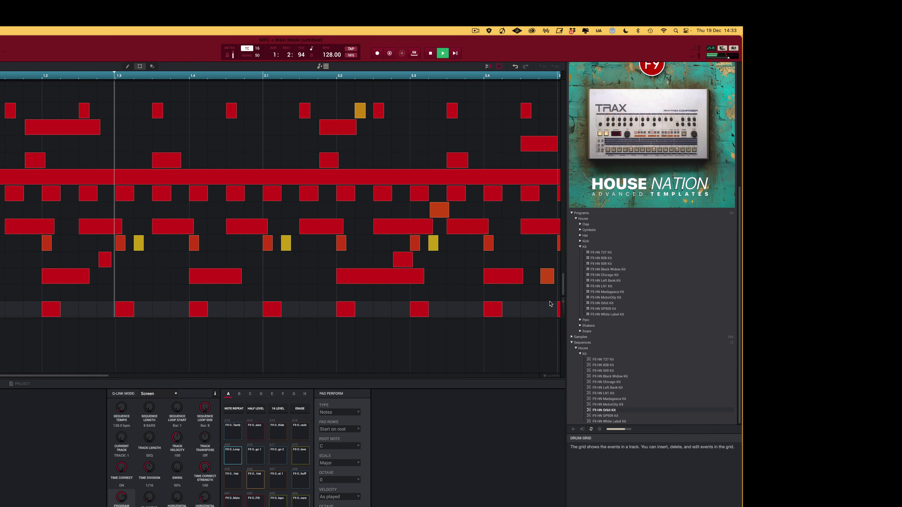
scroll(519, 284, "up", 5)
scroll(519, 284, "down", 5)
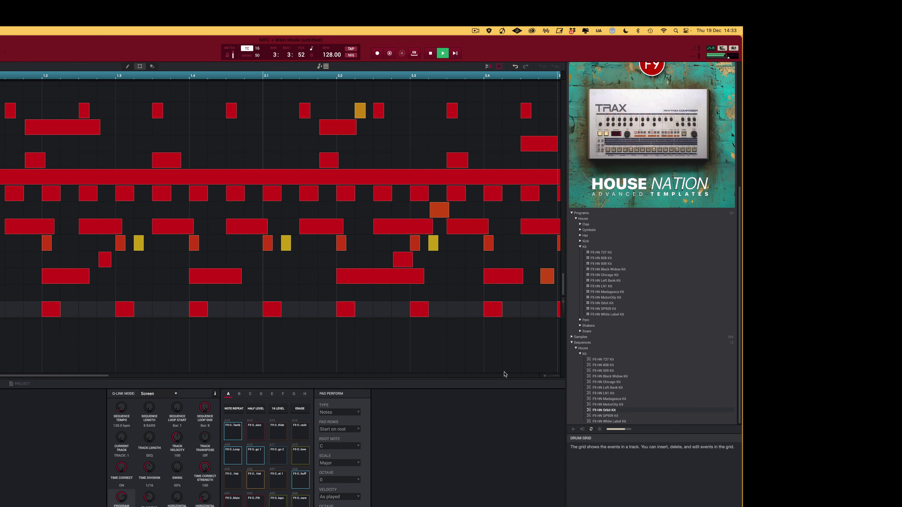
left_click_drag(546, 376, 505, 372)
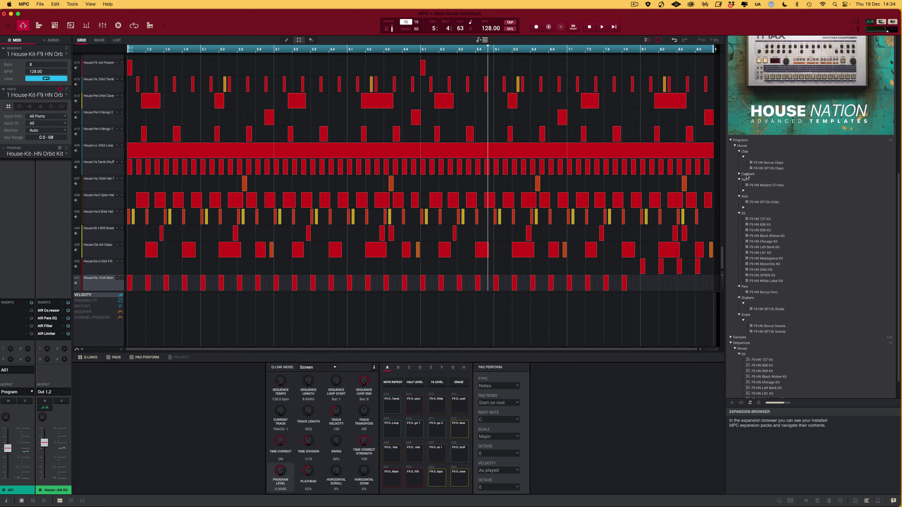
left_click(747, 176)
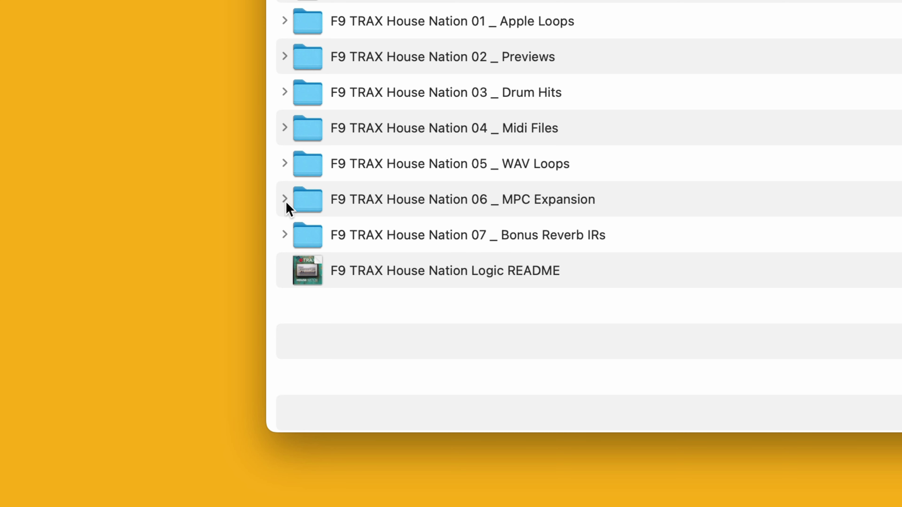
- Switch to Finder, expand the F9 TRAX House Nation 06 _ MPC Expansion folder and open its MPC READ ME
left_click(284, 199)
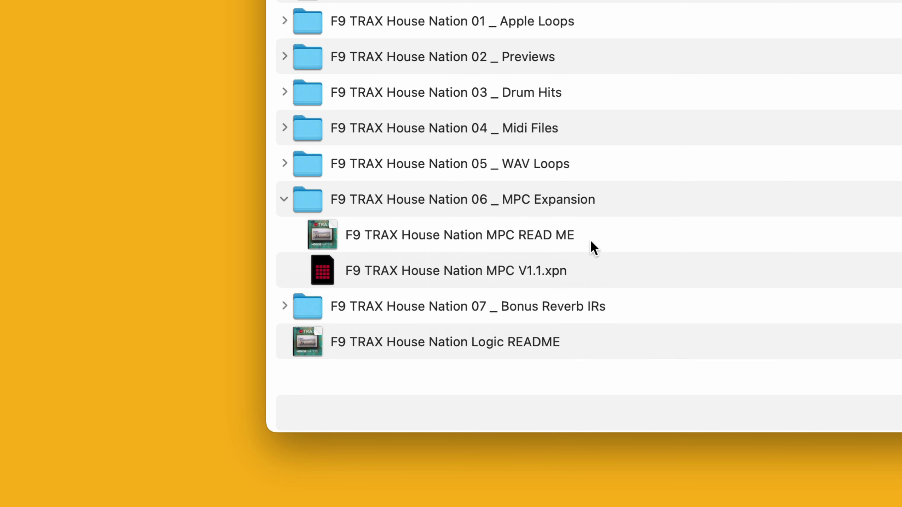
left_click(496, 276)
left_click(516, 247)
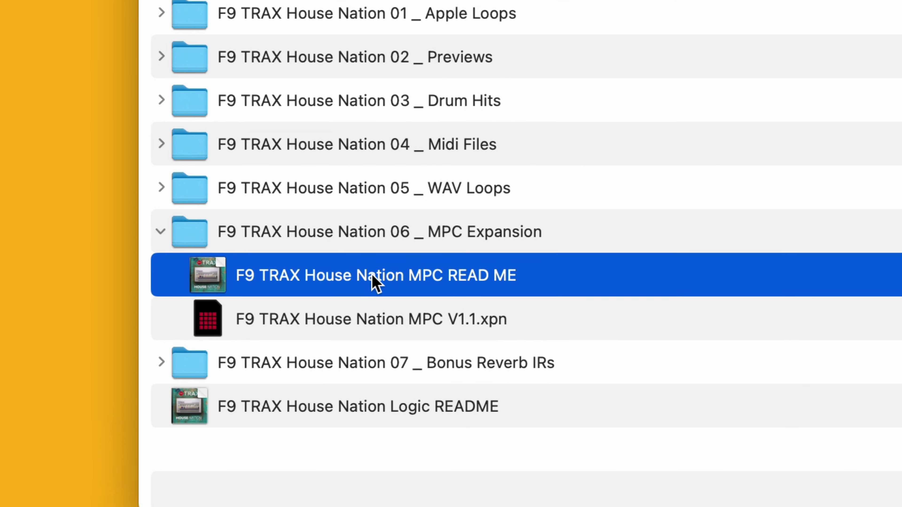
double_click(461, 237)
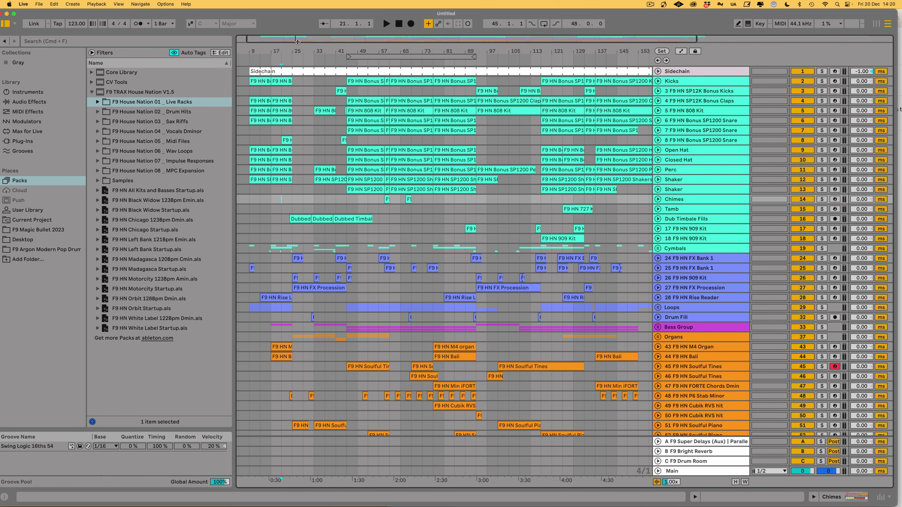
- Switch to the 123 bpm project in Ableton Live and play its arrangement from bar 21, zoomed in around that point
left_click_drag(298, 41, 305, 62)
key("space")
left_click_drag(285, 52, 286, 71)
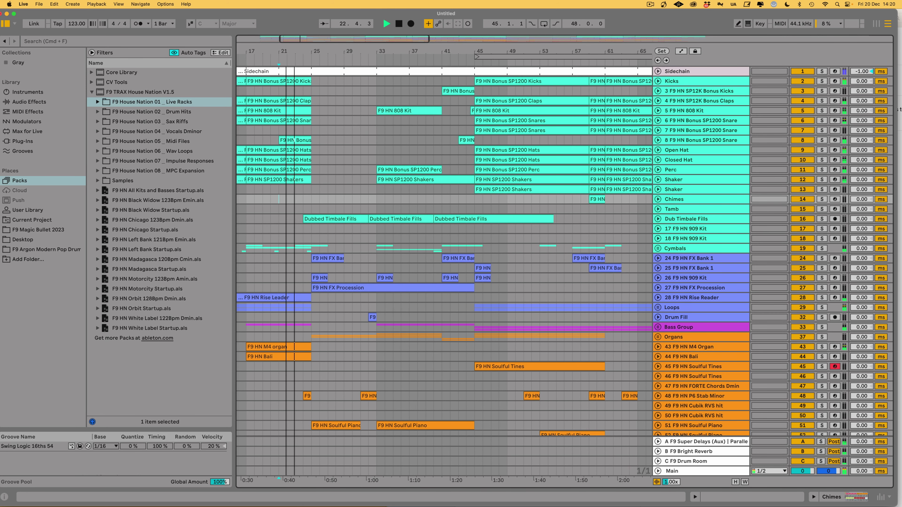
- Unfold the Organs group, show the devices of the 39 F9 HN Soulful Rock Org track and examine its F9 Vintage Lush FX chain
left_click(658, 337)
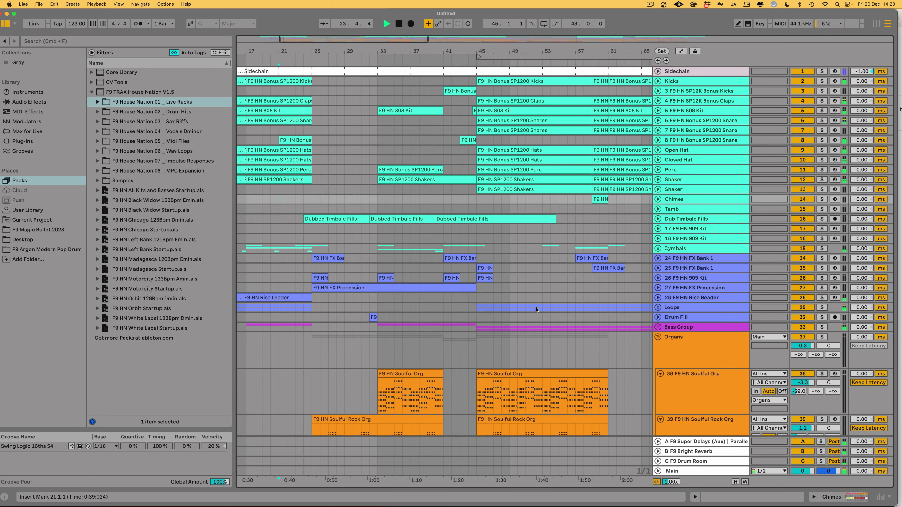
scroll(727, 326, "down", 5)
double_click(704, 324)
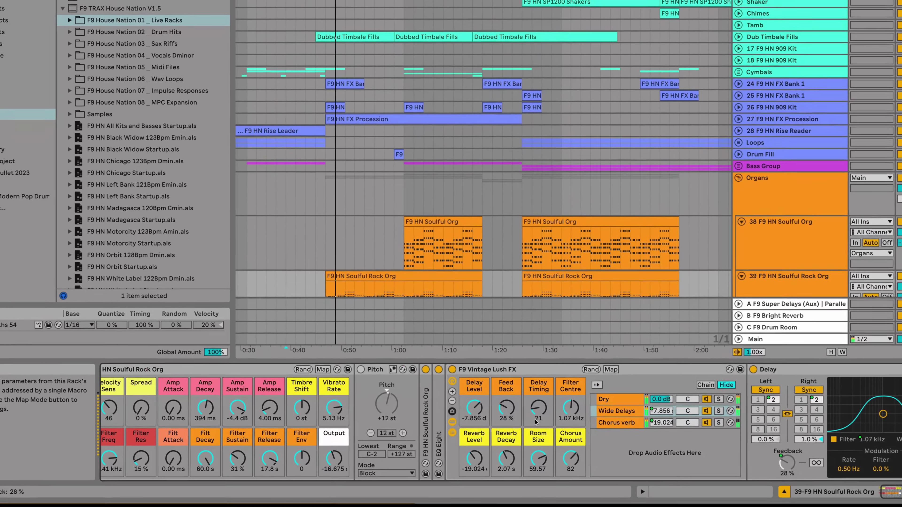
scroll(369, 384, "right", 6)
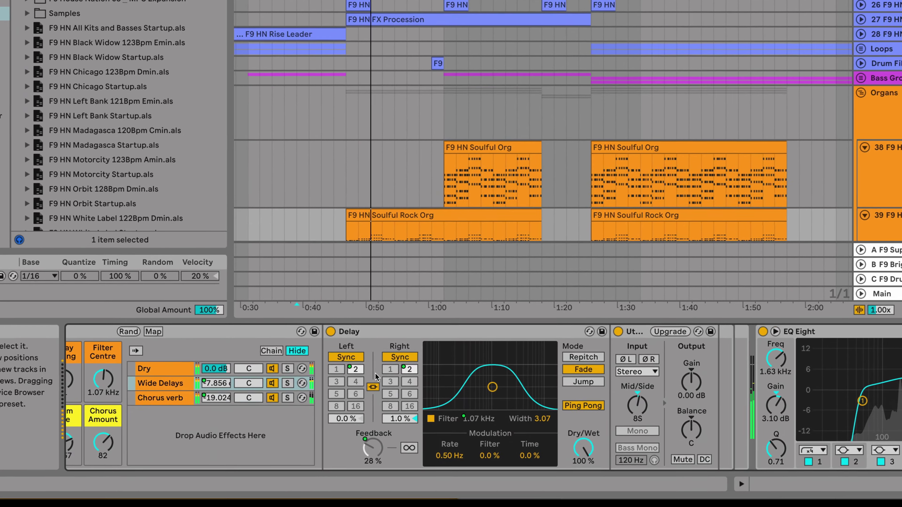
scroll(369, 384, "left", 10)
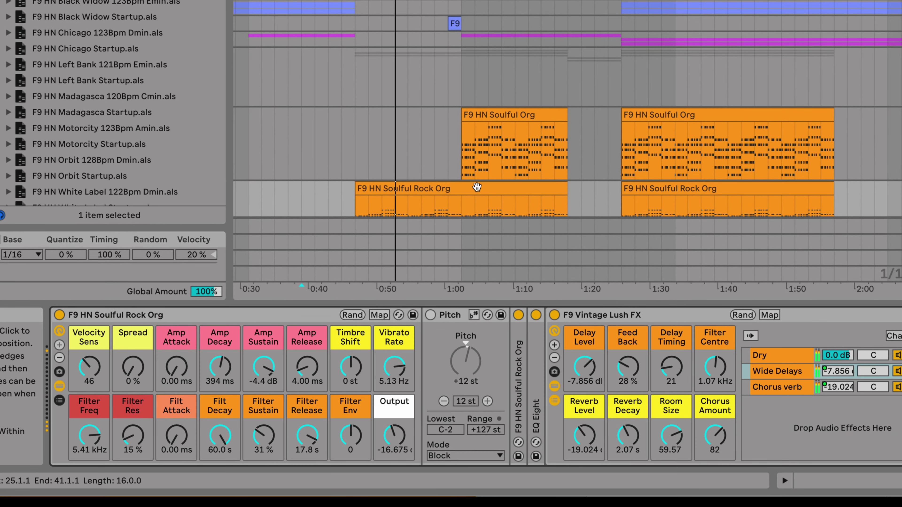
- Unfold the 61 F9 HN Vocal Stab Dminor track and show its devices
scroll(486, 153, "down", 5)
scroll(495, 138, "down", 15)
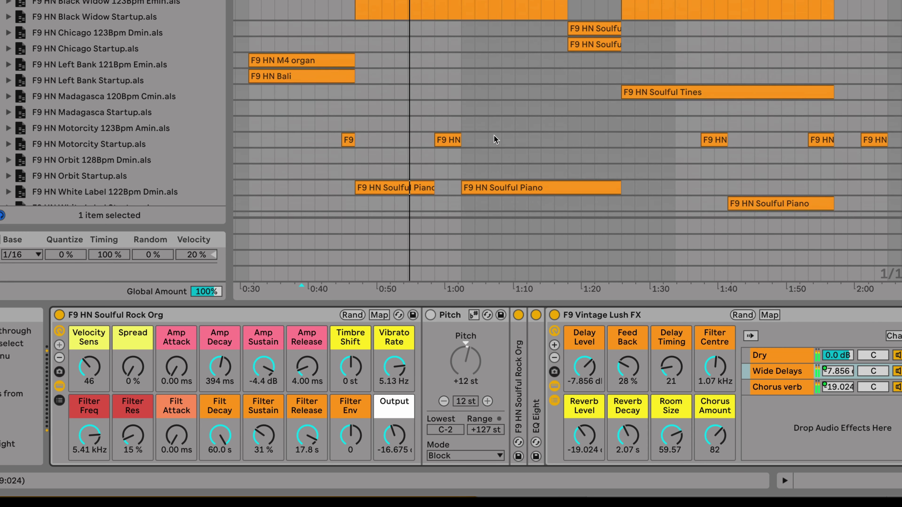
scroll(494, 139, "down", 1)
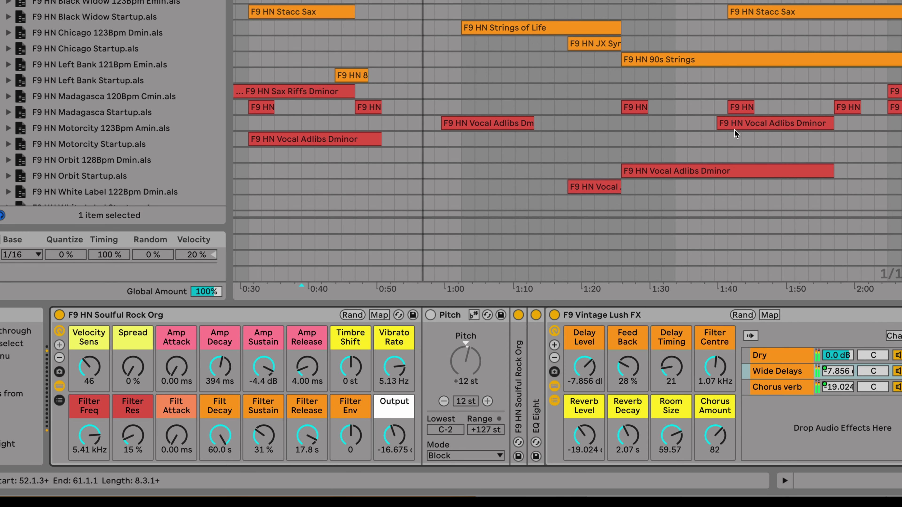
left_click(901, 123)
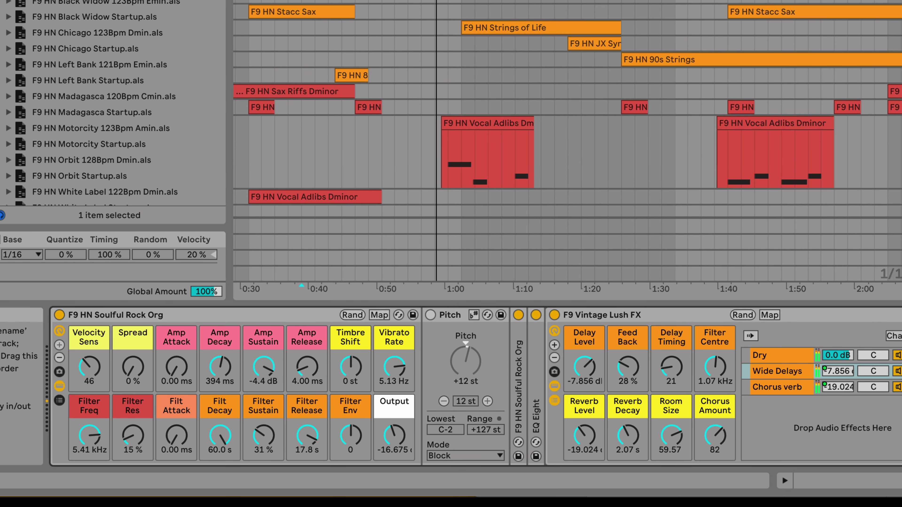
left_click(900, 123)
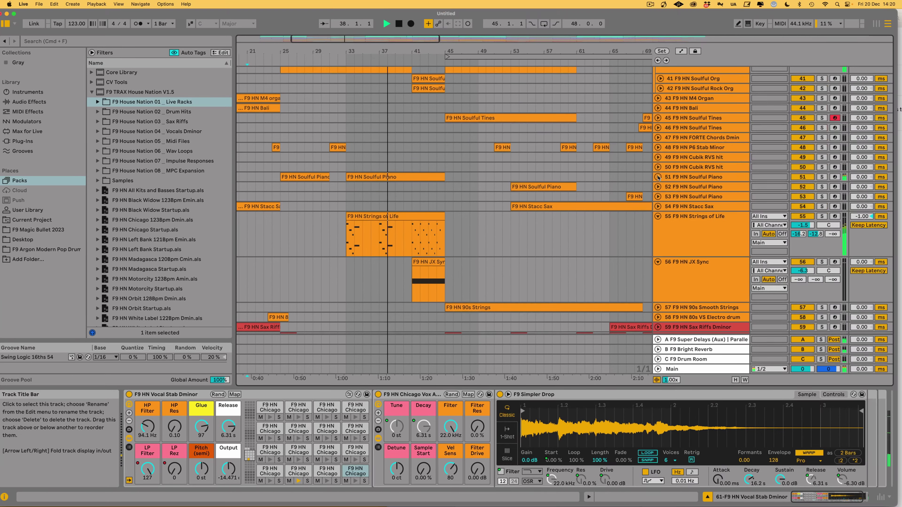
- Unfold the 51 F9 HN Soulful Piano track and show its devices
left_click(658, 177)
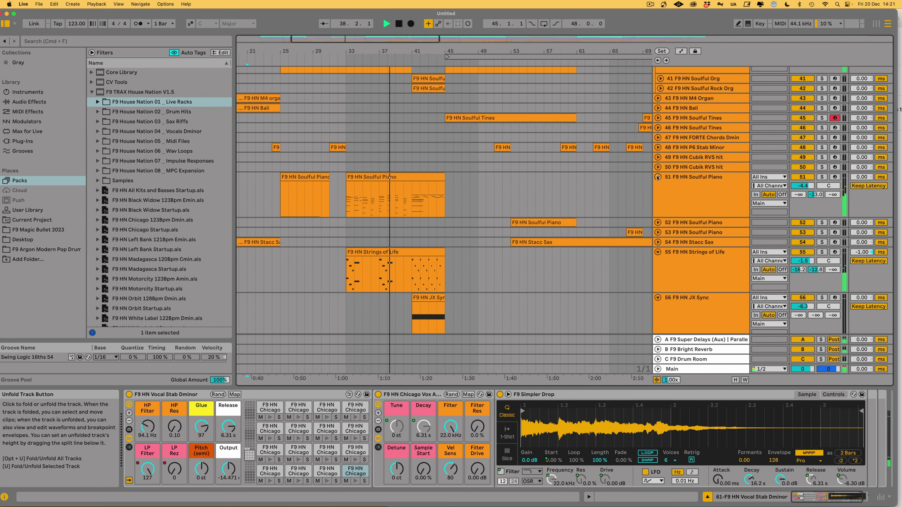
scroll(541, 163, "up", 4)
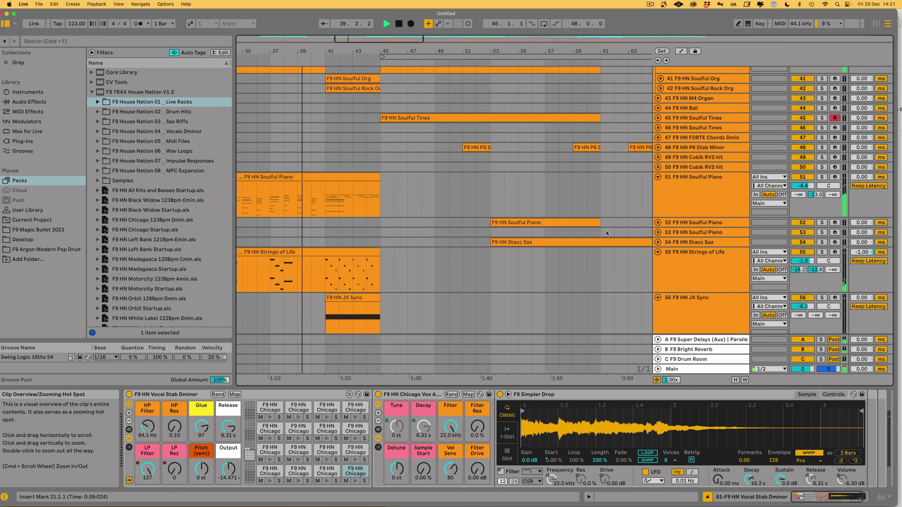
left_click(692, 196)
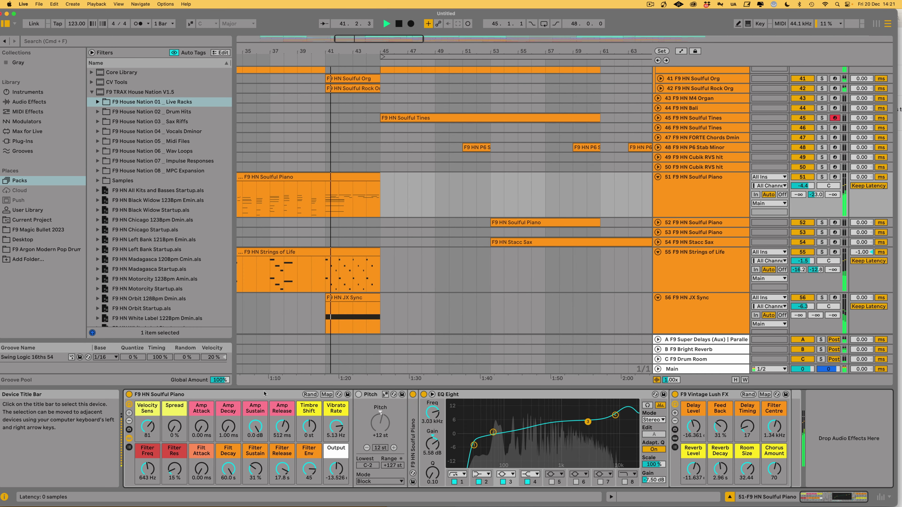
- Unfold the 41 F9 HN Soulful Org and 42 F9 HN Soulful Rock Org tracks, and show the devices of track 41
scroll(532, 252, "up", 4)
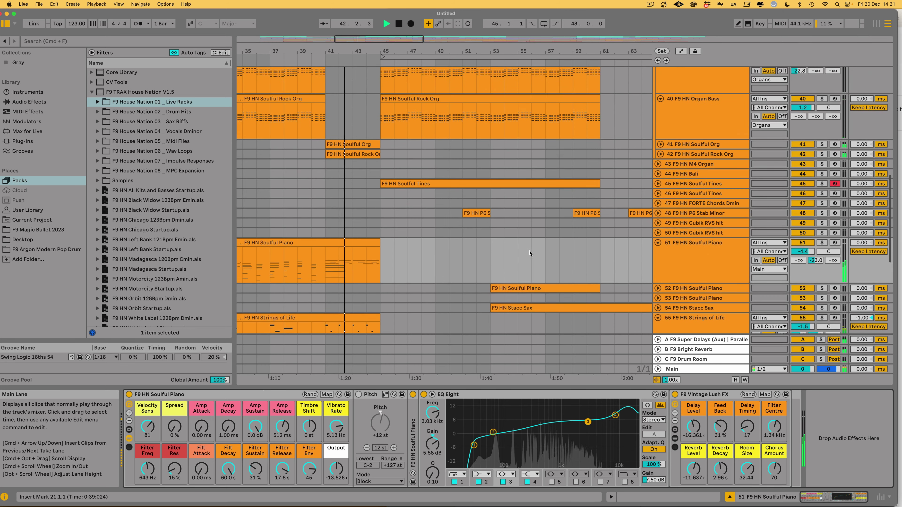
left_click(660, 154)
left_click(660, 145)
left_click(680, 150)
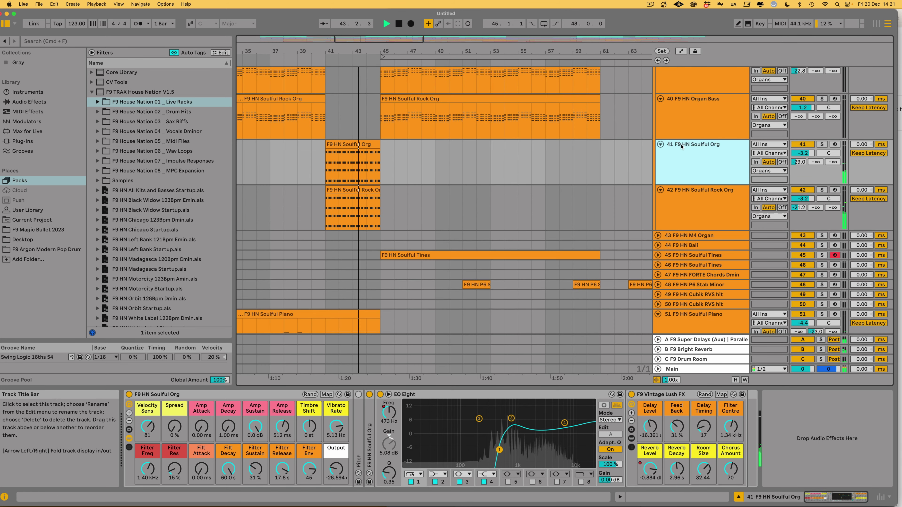
- Display the EQ Eight 1 Frequency A automation on the 41 F9 HN Soulful Org track
key("a")
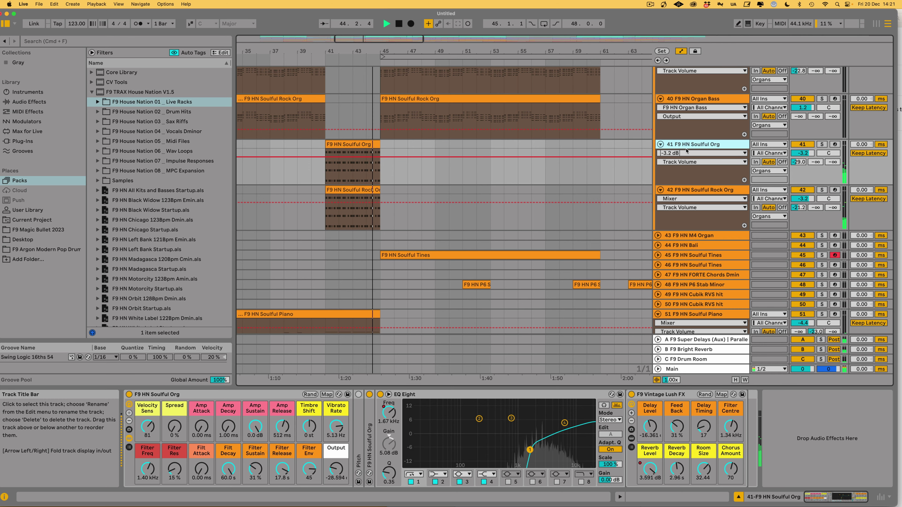
left_click(686, 153)
left_click(690, 192)
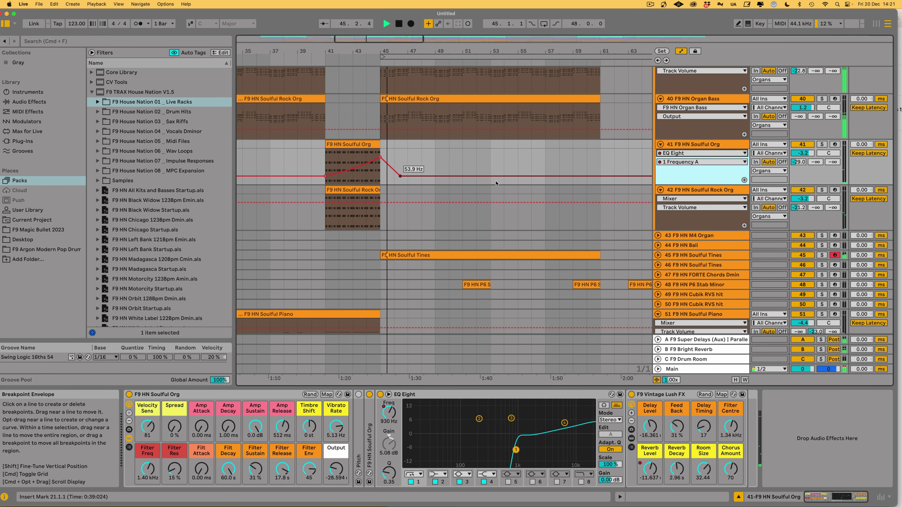
- Fold the Organs group and show its Limiter and Compressor devices
scroll(487, 180, "down", 3)
scroll(487, 180, "down", 15)
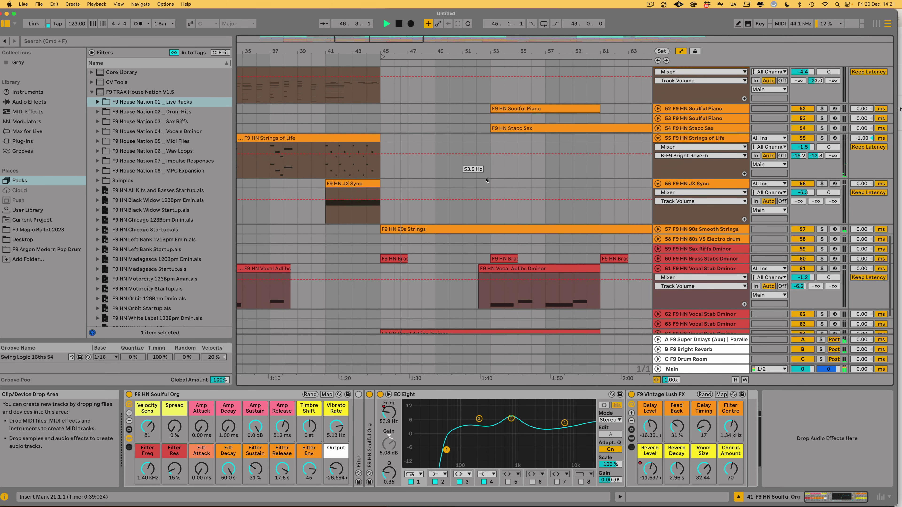
scroll(487, 180, "up", 15)
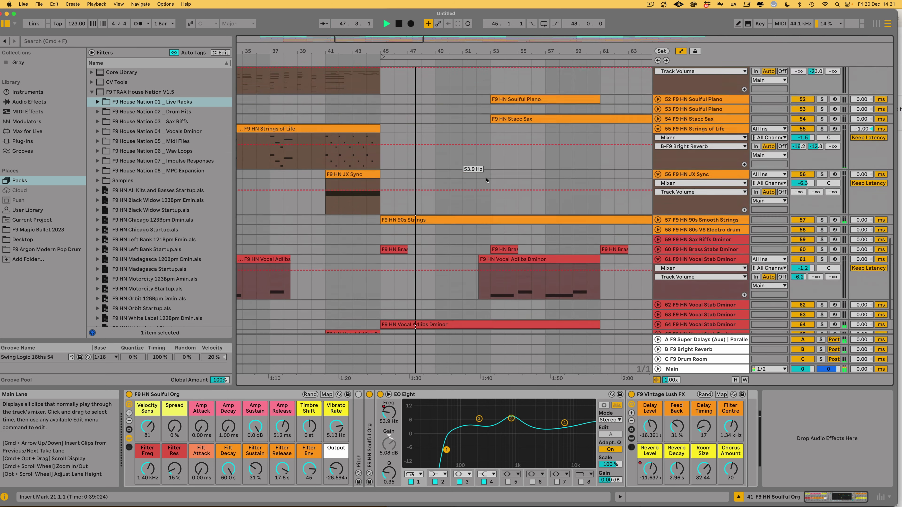
scroll(486, 181, "up", 15)
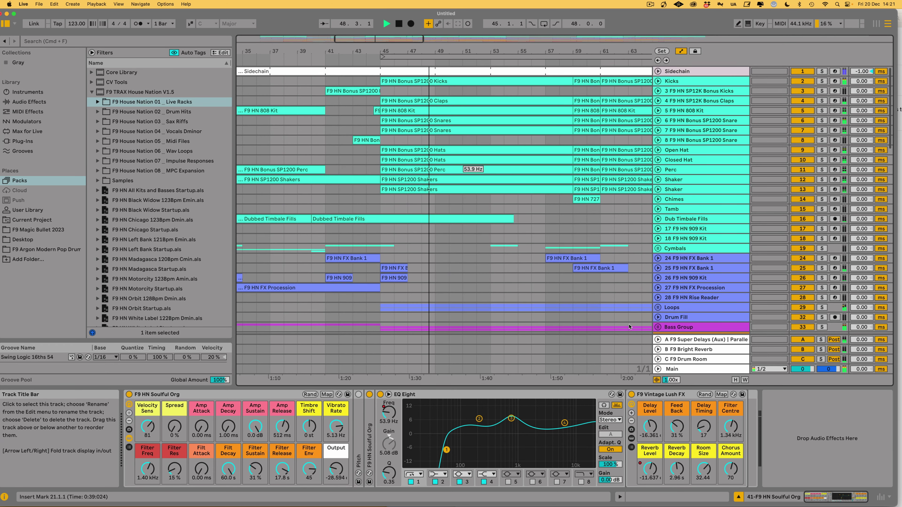
scroll(620, 292, "down", 3)
scroll(620, 293, "down", 3)
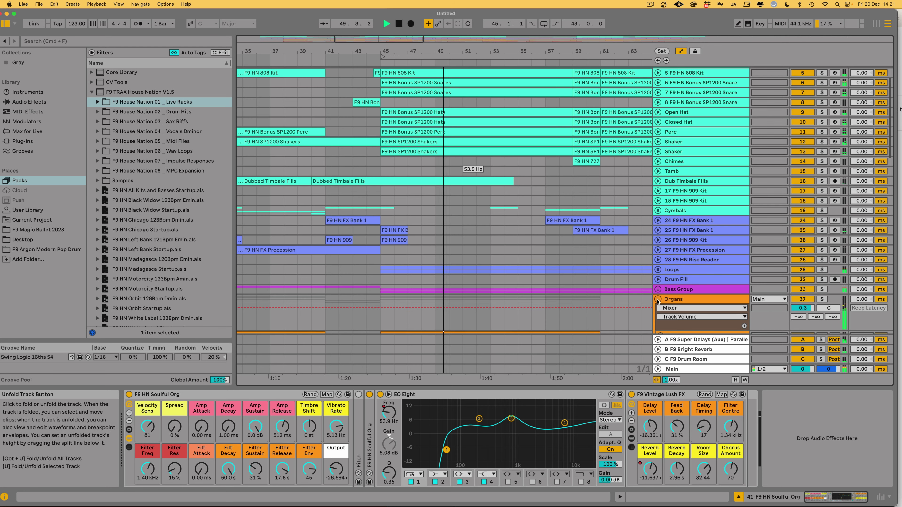
left_click(674, 300)
scroll(449, 155, "down", 5)
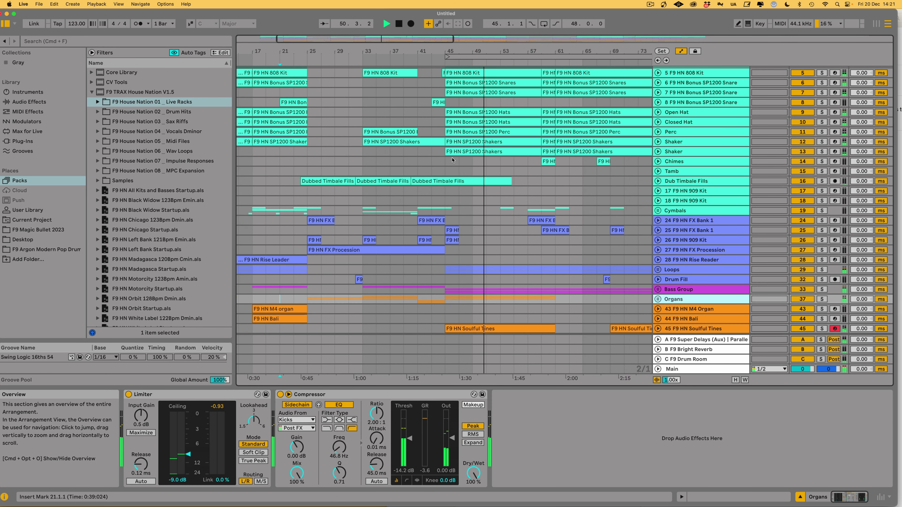
- Show the devices of the 45 F9 HN Soulful Tines track
scroll(450, 156, "down", 8)
scroll(451, 158, "right", 3)
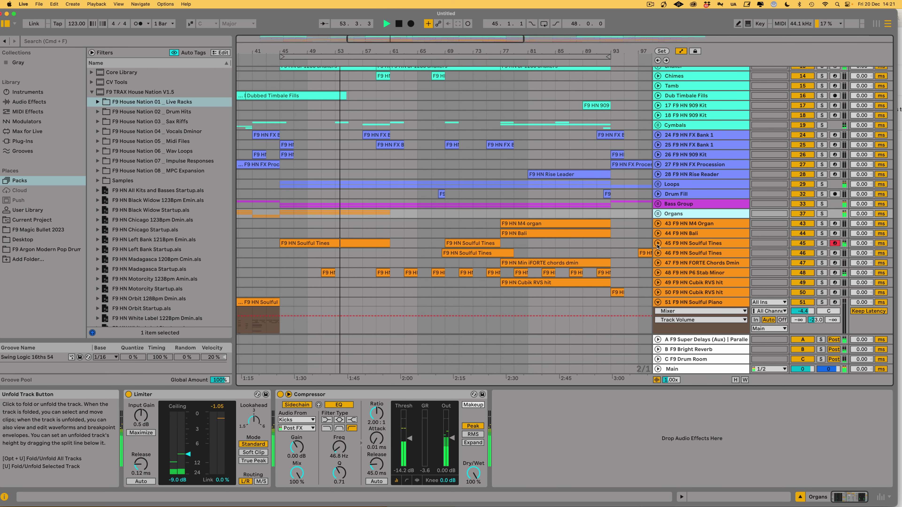
left_click(693, 244)
- Examine the arrangement of the drum, FX, bass, organ and piano tracks back to the opening section around bar 9
scroll(465, 234, "up", 10)
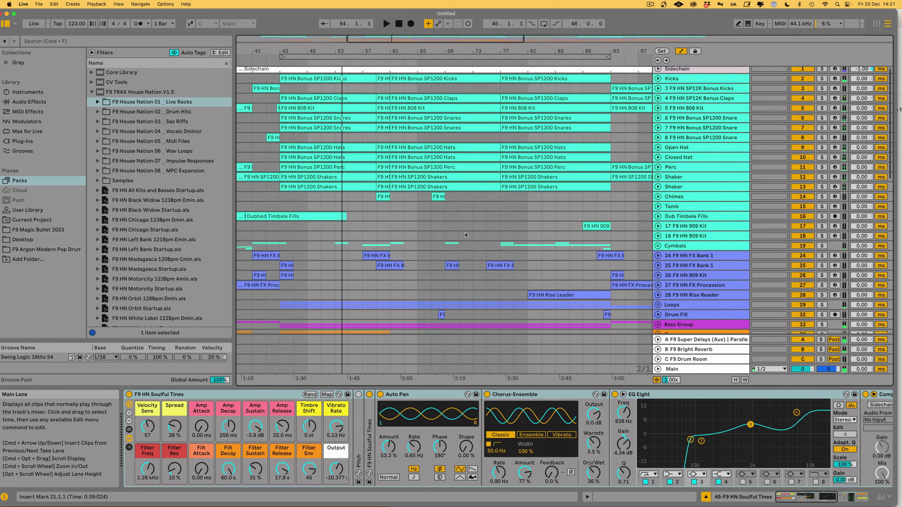
scroll(465, 235, "left", 6)
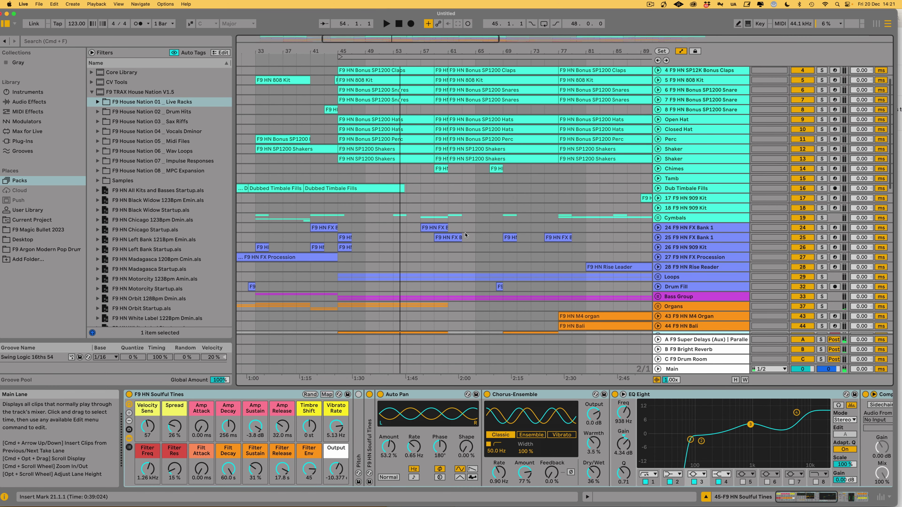
scroll(466, 234, "down", 10)
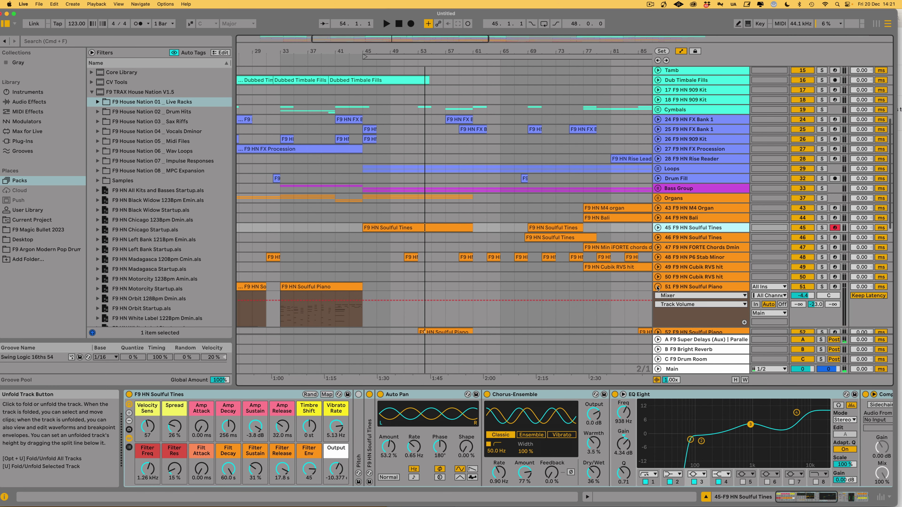
scroll(486, 235, "left", 10)
scroll(486, 235, "up", 7)
scroll(486, 235, "up", 6)
scroll(485, 235, "right", 3)
scroll(486, 235, "down", 10)
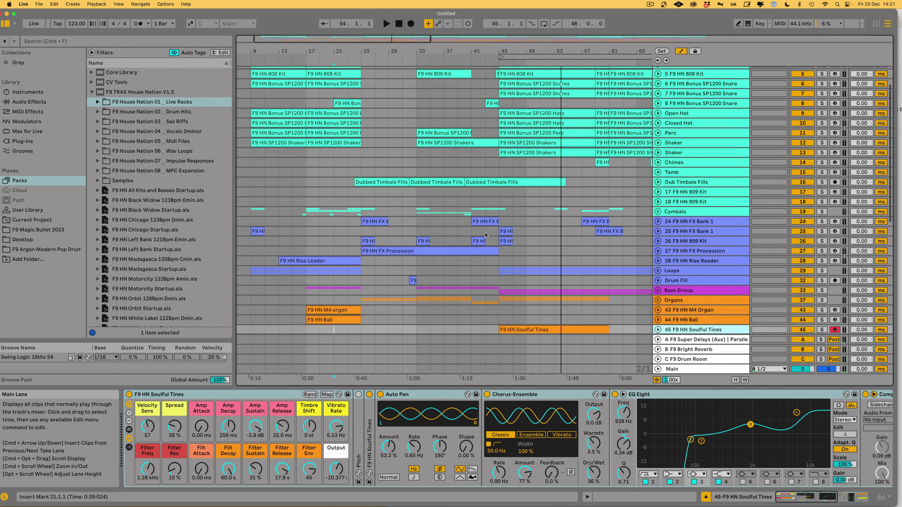
- Audition the organ sounds in the Organs group by arming the 39 F9 HN Soulful Rock Org and 38 F9 HN Soulful Org tracks
left_click(804, 128)
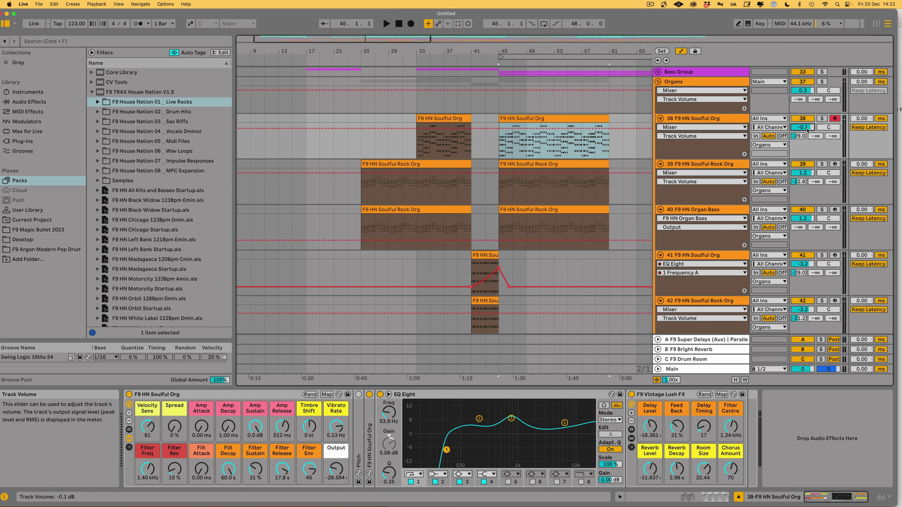
left_click(820, 166)
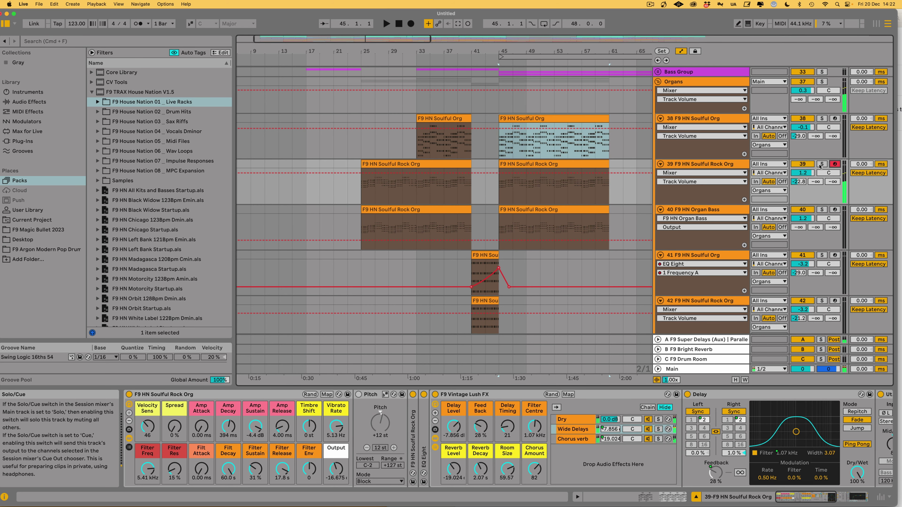
left_click(835, 119)
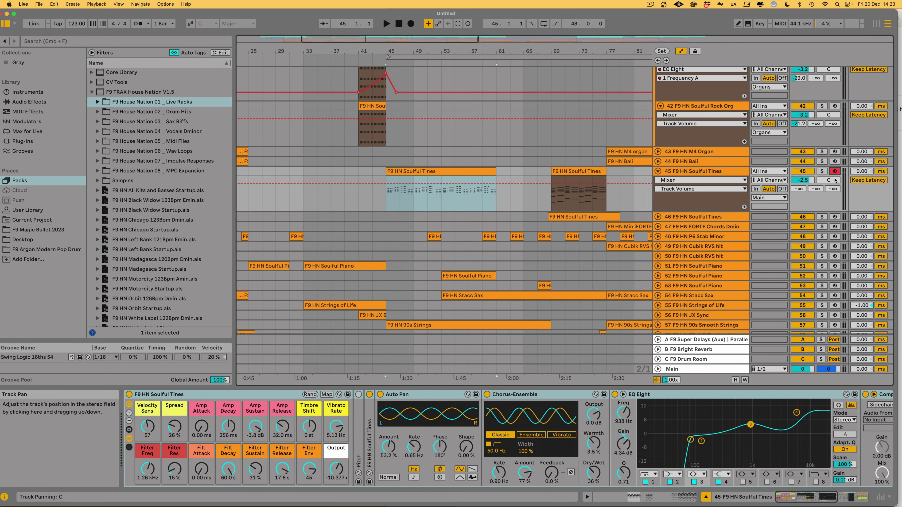
- Place the insert marker at bar 53, hide the automation and examine the drum rack pads of the 61 F9 HN Vocal Stab Dminor track
scroll(442, 224, "down", 10)
left_click(441, 224)
key("a")
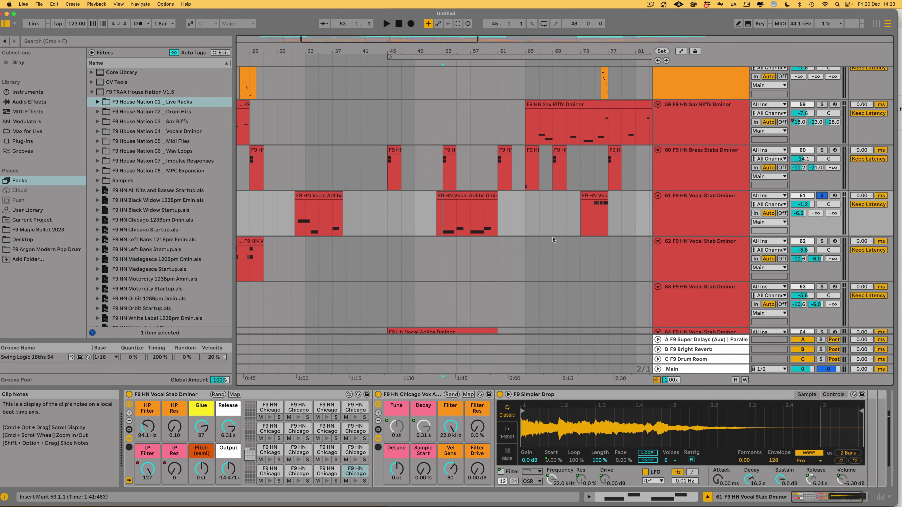
left_click(684, 213)
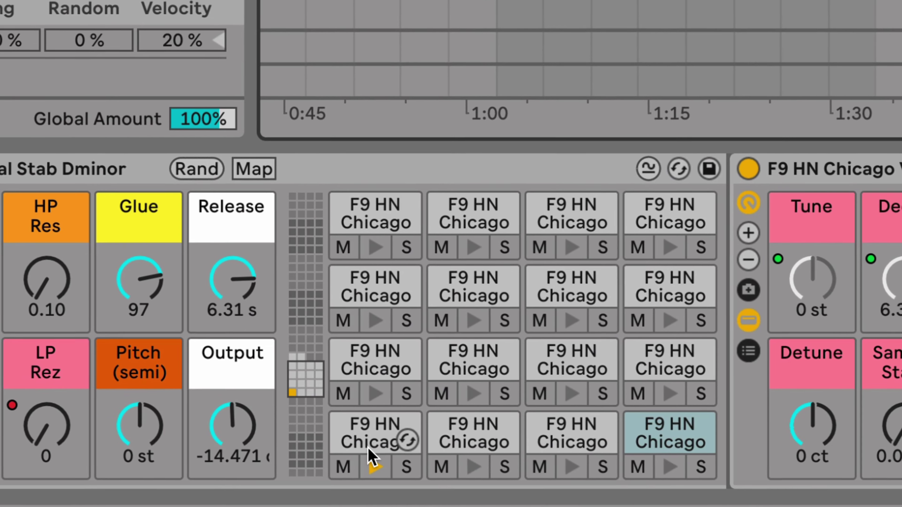
left_click(467, 441)
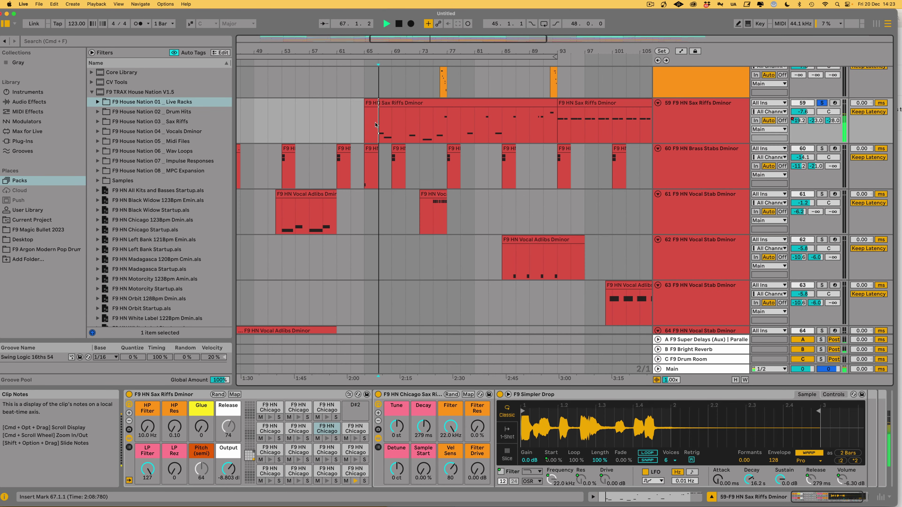
- Play the full arrangement from bar 60 and unfold the Organs group
scroll(380, 106, "up", 5)
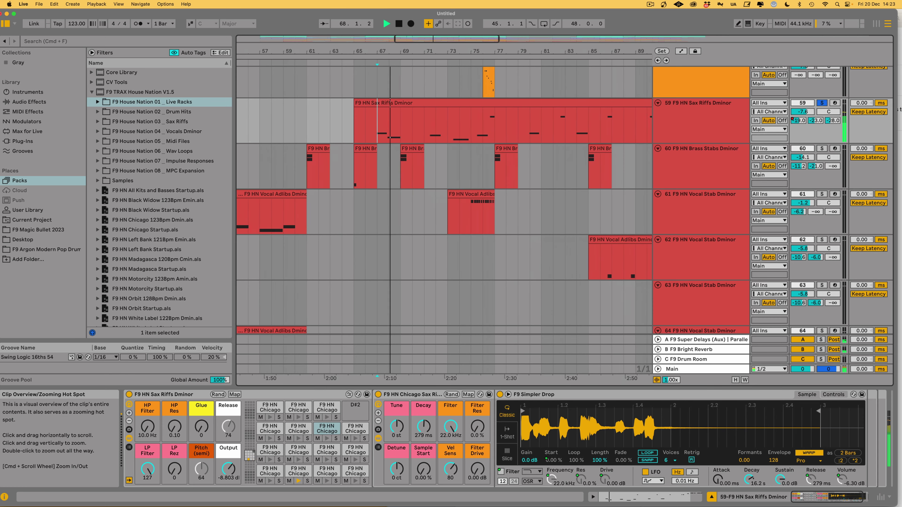
scroll(721, 235, "up", 10)
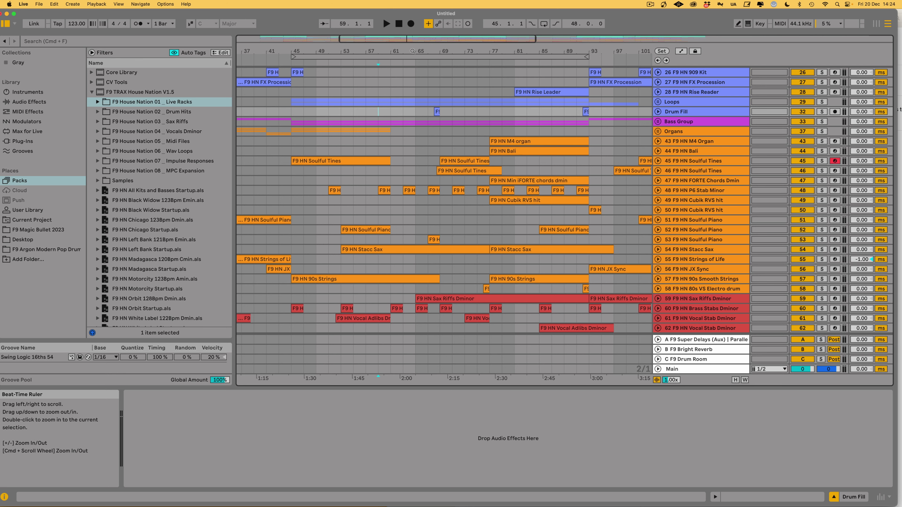
scroll(387, 109, "up", 5)
left_click(396, 112)
key("space")
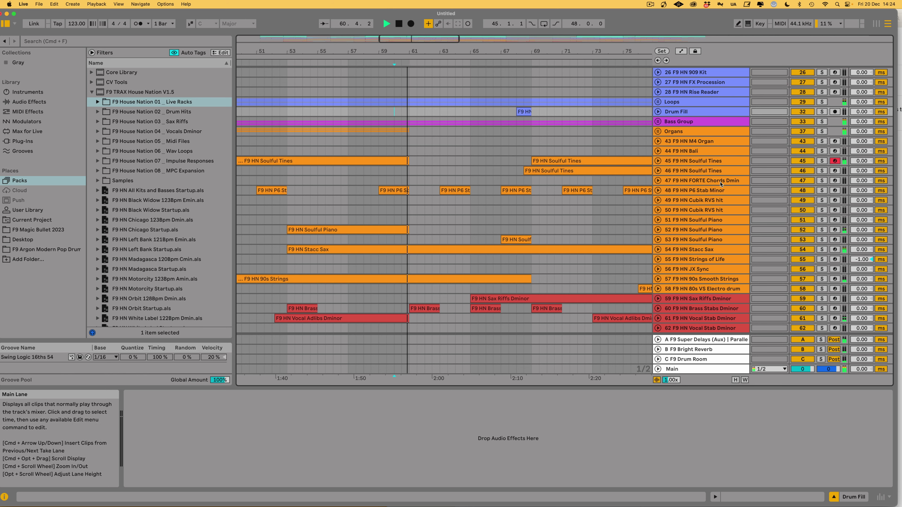
left_click(658, 131)
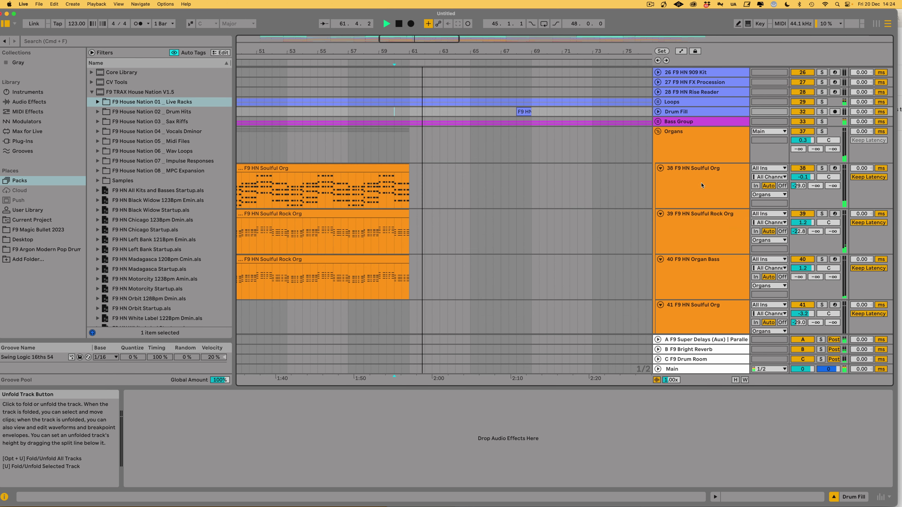
- Set the volume of 38 F9 HN Soulful Org to -11 dB and of 54 F9 HN Stacc Sax to -4.5 dB
left_click(702, 185)
left_click_drag(802, 177, 803, 180)
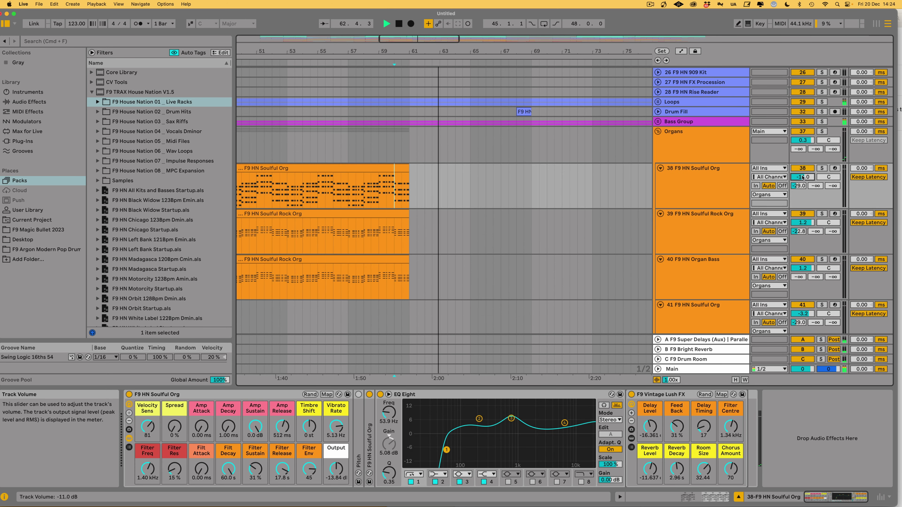
scroll(500, 160, "down", 10)
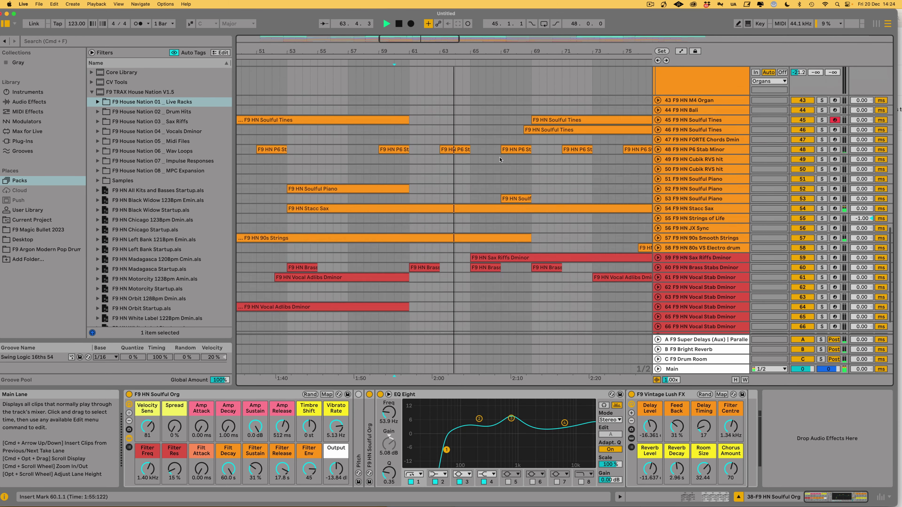
scroll(499, 160, "down", 2)
left_click(658, 178)
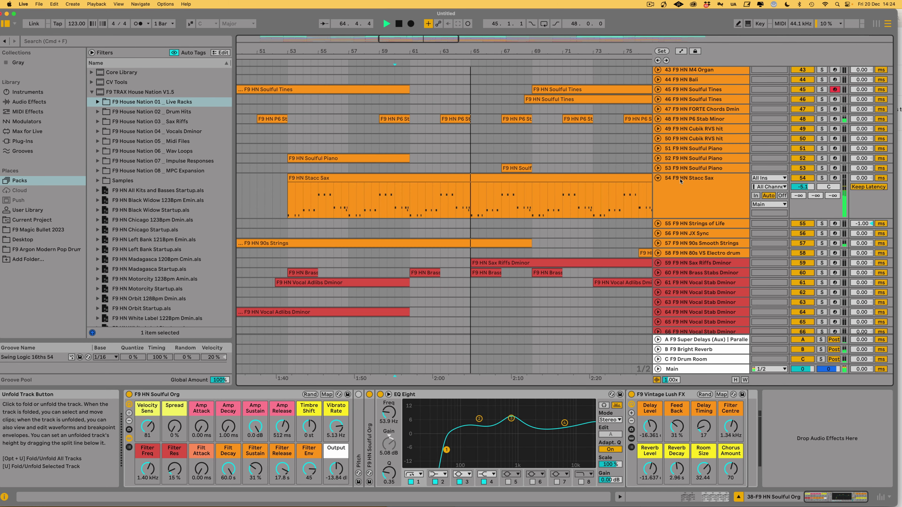
left_click(707, 189)
left_click_drag(802, 187, 802, 184)
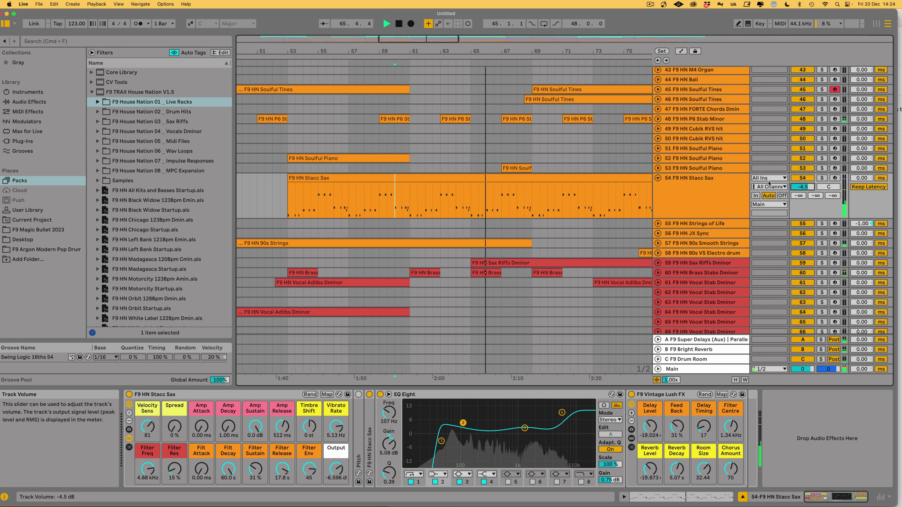
- Open the F9 HN Soulful Tines clip at bar 69 on track 45 in an enlarged note editor
scroll(402, 197, "up", 1)
scroll(517, 191, "up", 5)
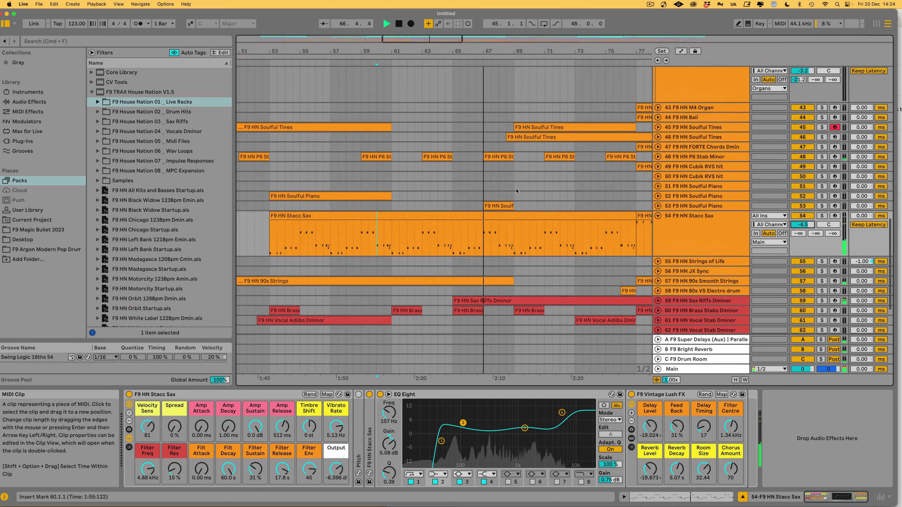
scroll(517, 191, "up", 3)
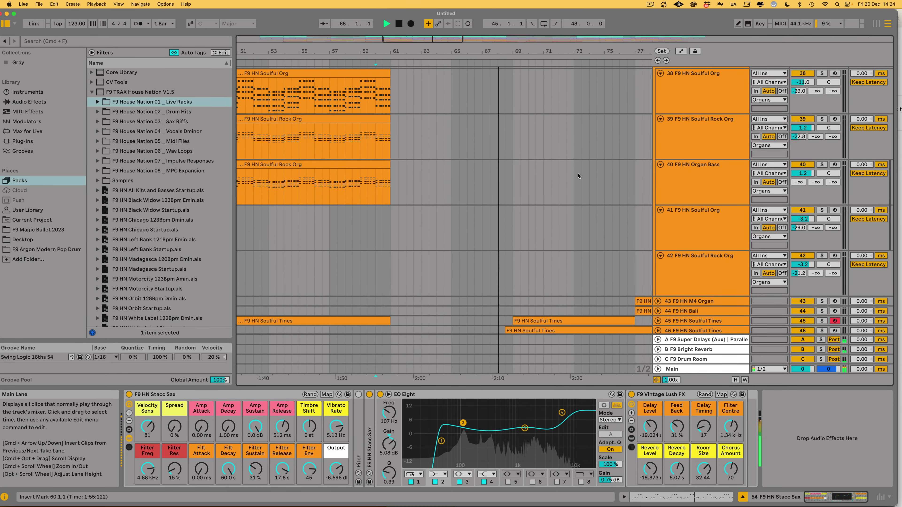
scroll(578, 176, "down", 4)
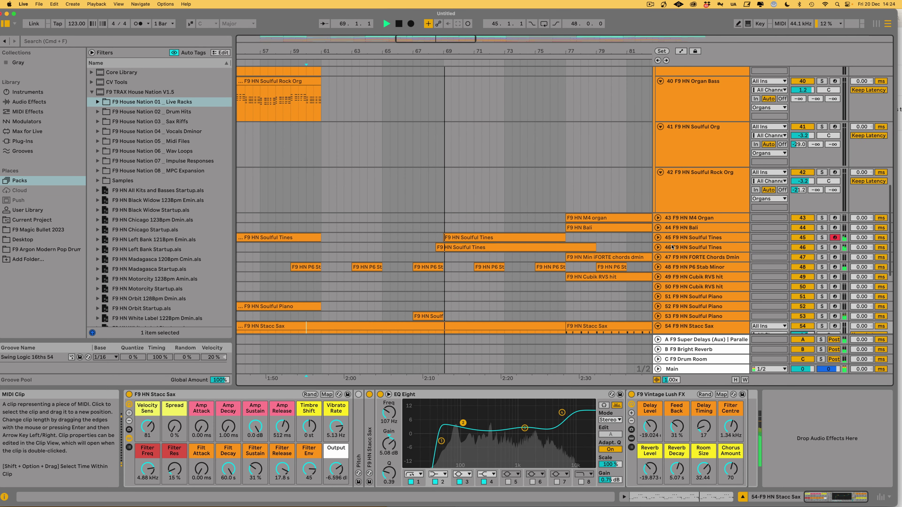
scroll(586, 246, "right", 2)
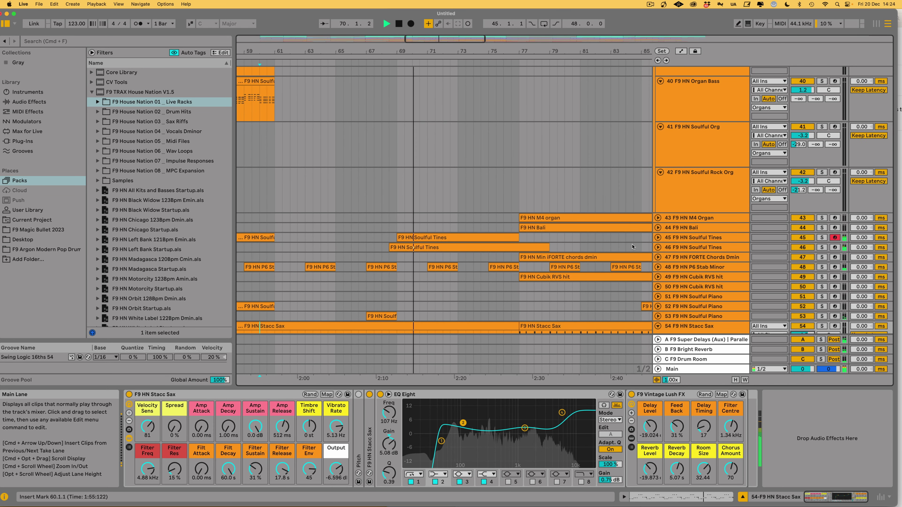
scroll(443, 210, "down", 3)
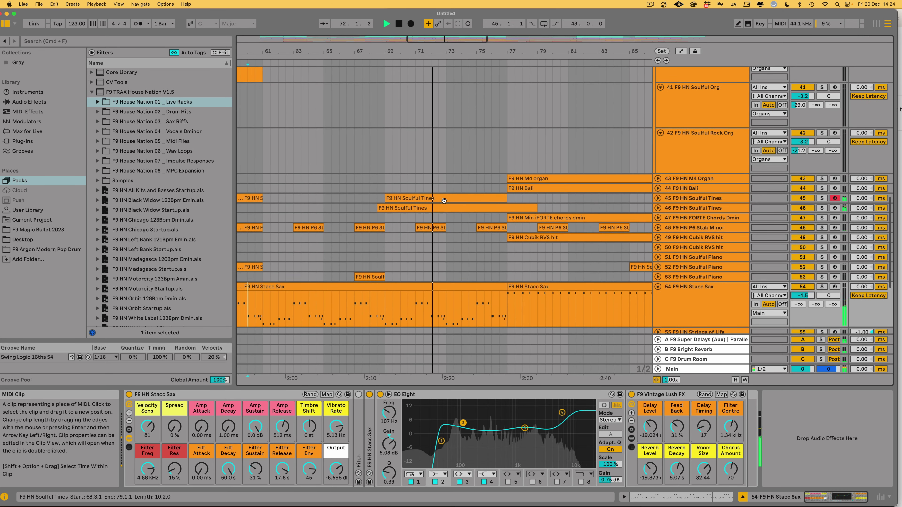
double_click(443, 199)
left_click_drag(552, 369, 552, 299)
left_click_drag(310, 383, 325, 384)
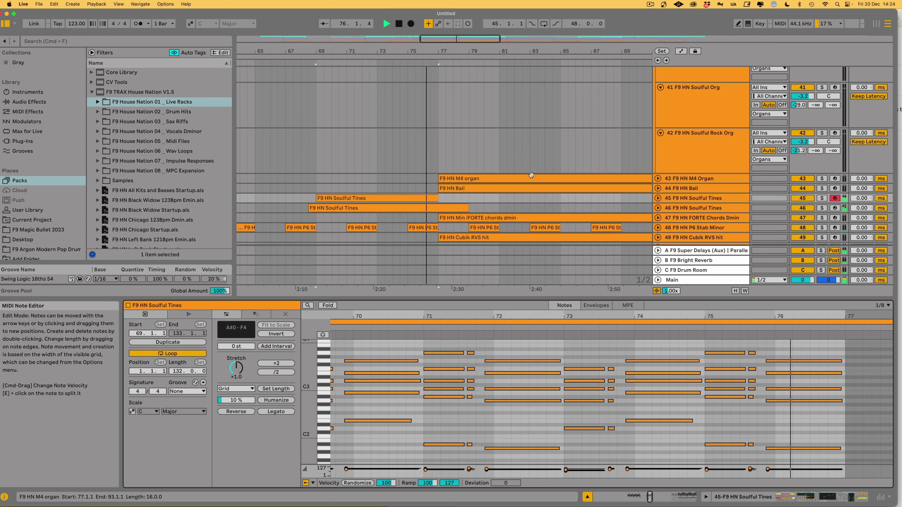
- Fold all tracks and hide the clip editor to view the arrangement around bar 77
scroll(531, 174, "down", 5)
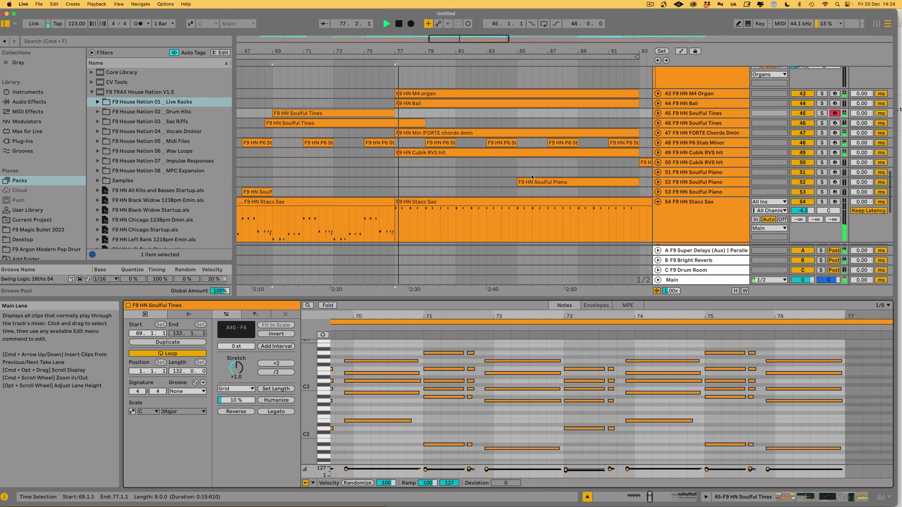
left_click(658, 202, "alt")
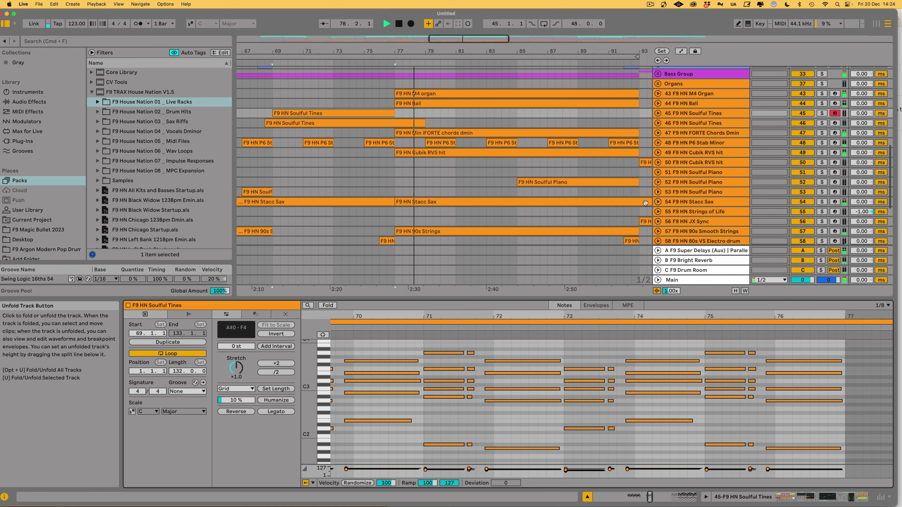
left_click_drag(450, 38, 450, 22)
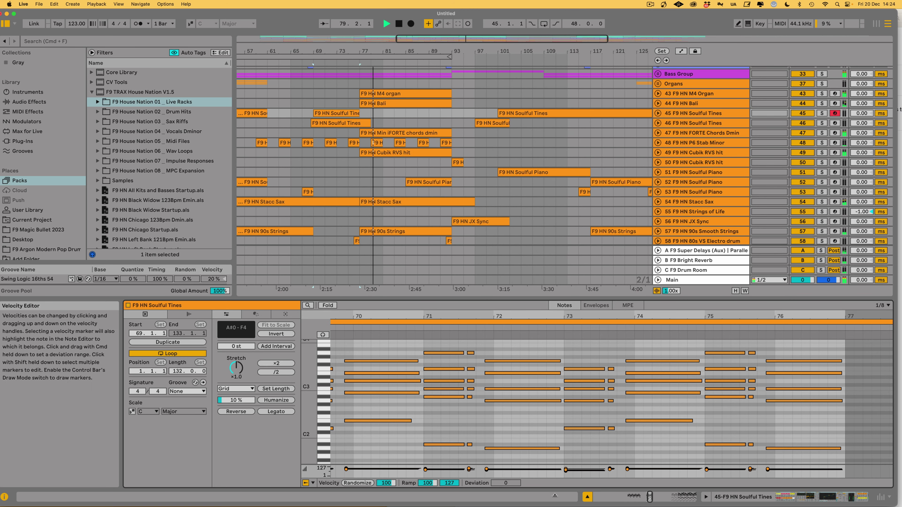
left_click(588, 497)
scroll(478, 237, "up", 3)
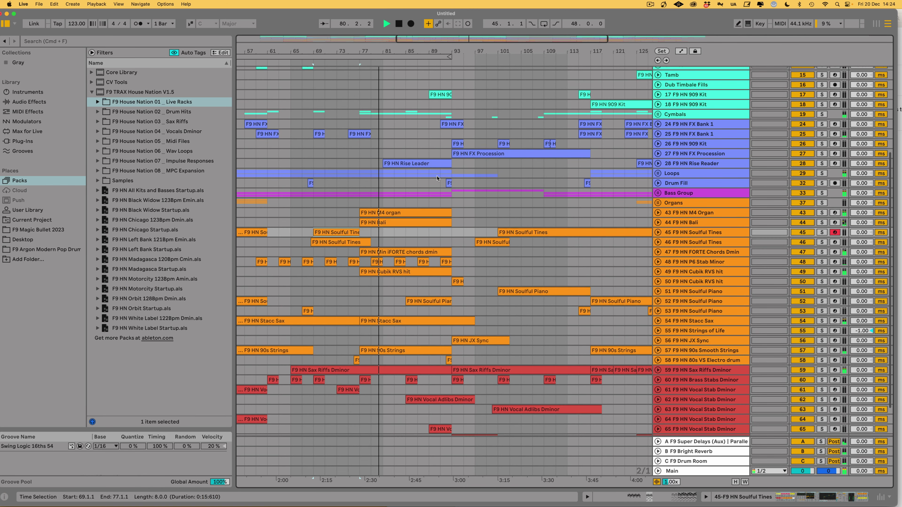
left_click_drag(486, 44, 486, 58)
scroll(442, 263, "left", 4)
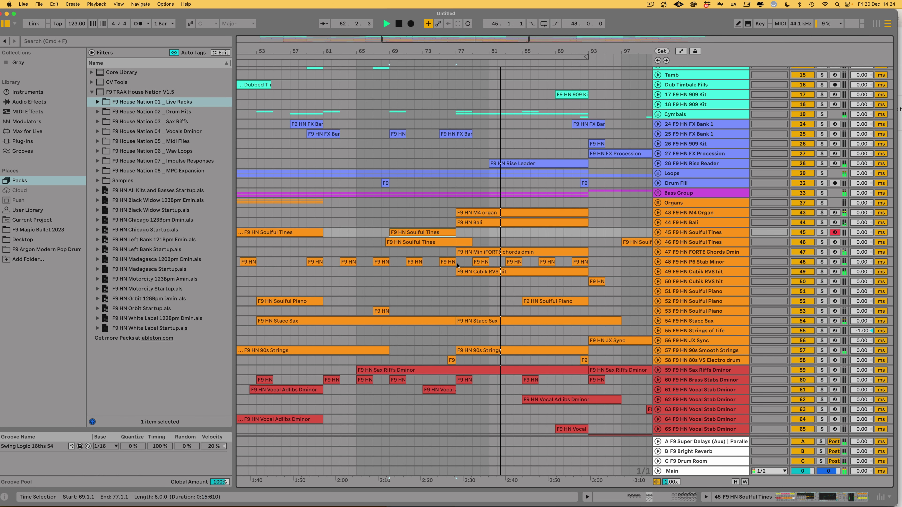
- Unfold the 59 F9 HN Sax Riffs Dminor and 54 F9 HN Stacc Sax tracks and arm the Stacc Sax track
left_click(657, 370)
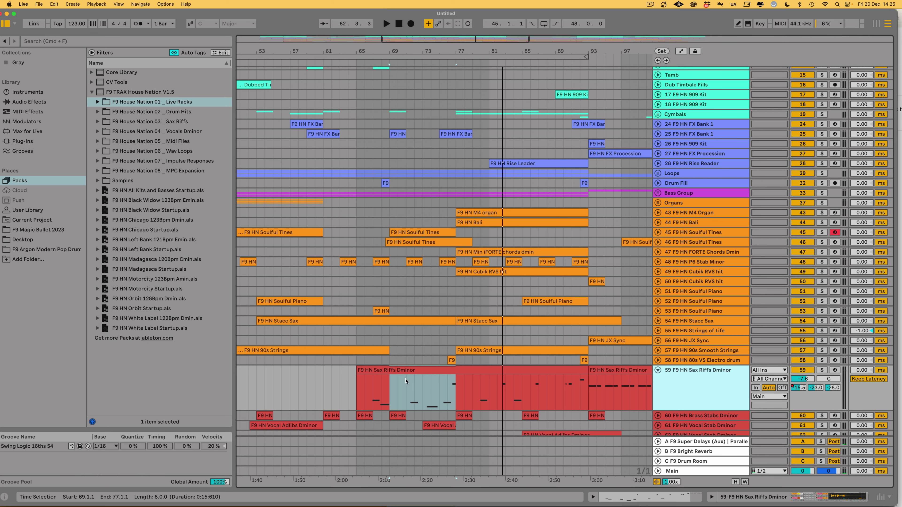
left_click(659, 321)
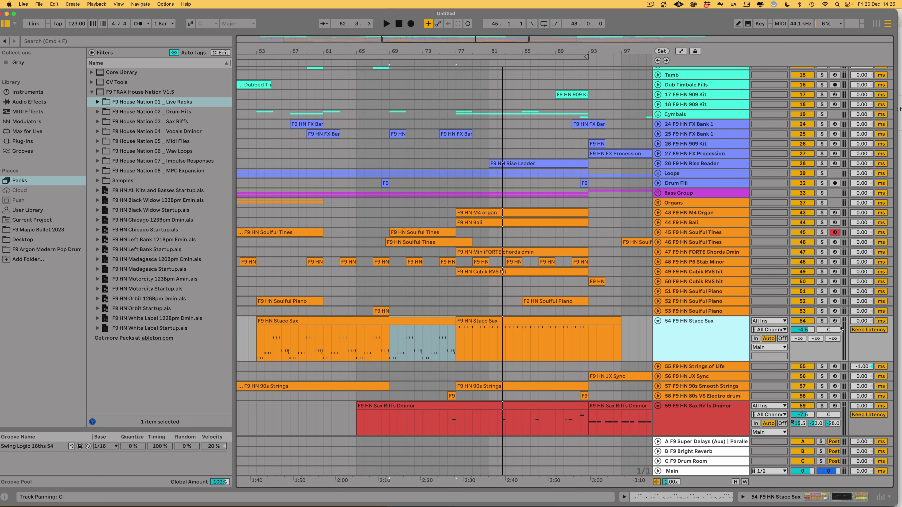
left_click(835, 321)
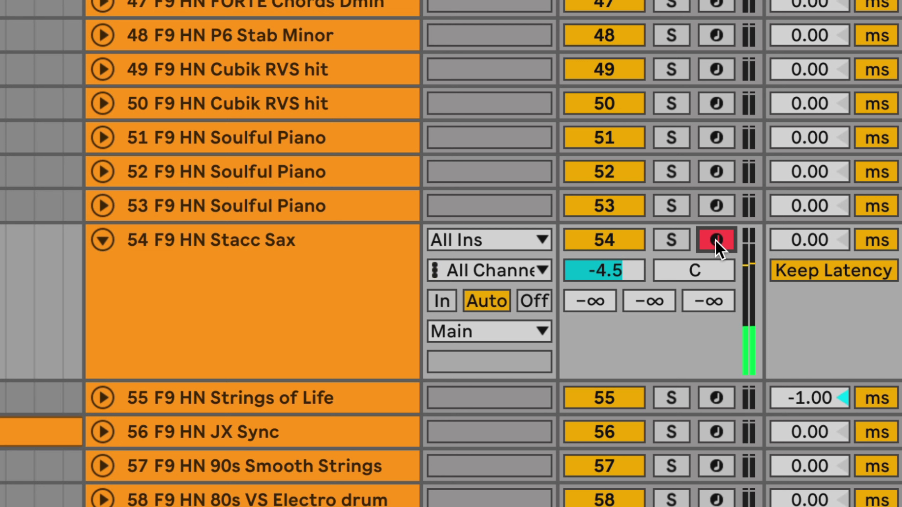
left_click(666, 240)
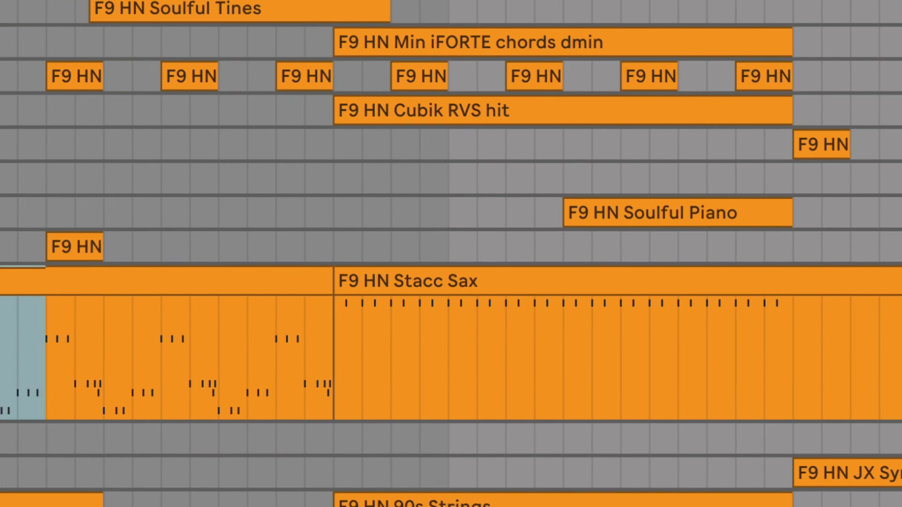
- Play the arrangement from bar 65 to hear the Stacc Sax and Sax Riffs parts together
key("plus")
key("plus")
key("plus")
key("plus")
key("plus")
key("plus")
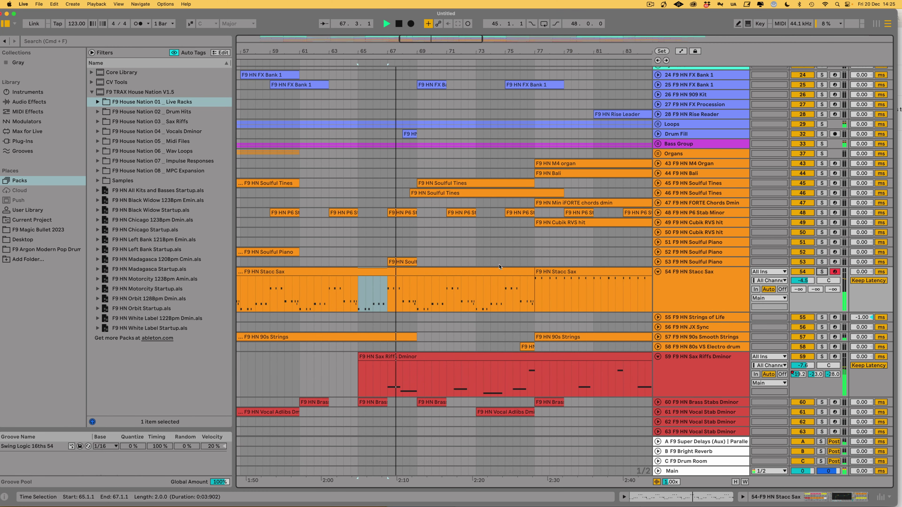
scroll(500, 267, "up", 2)
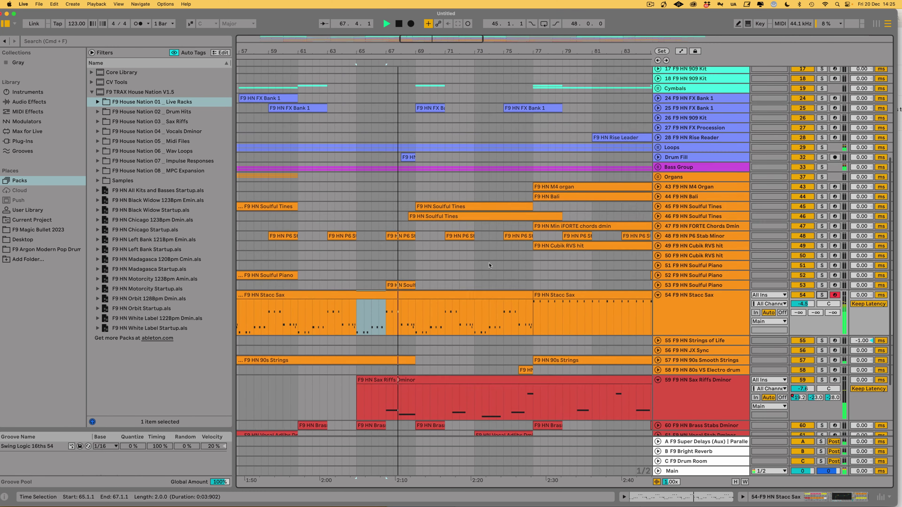
scroll(526, 274, "right", 5)
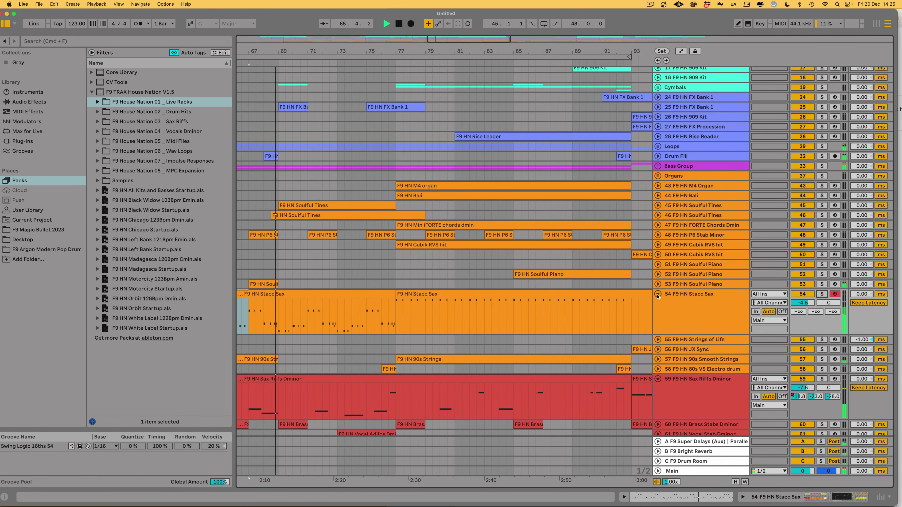
- Fold all tracks and place the insert marker at bar 89 on the 45 F9 HN Soulful Tines track
left_click(658, 294, "alt")
scroll(388, 235, "right", 3)
scroll(388, 234, "right", 3)
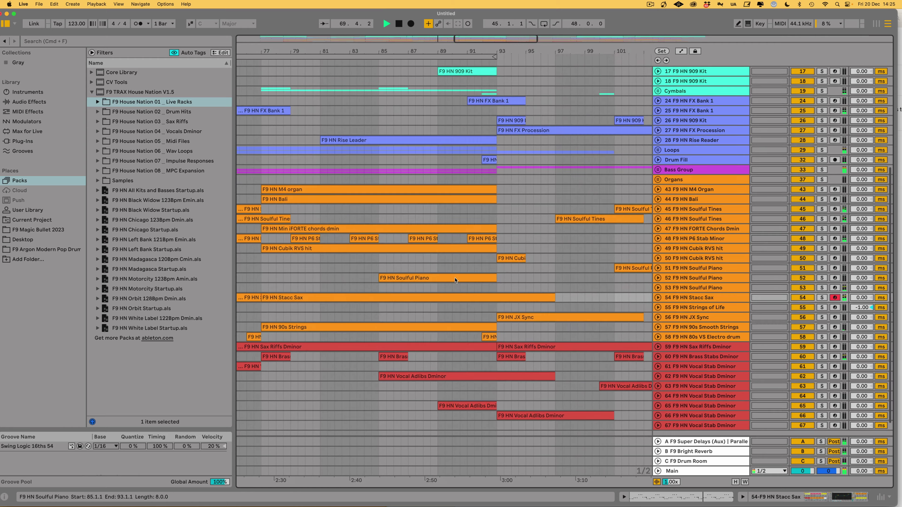
scroll(455, 278, "up", 10)
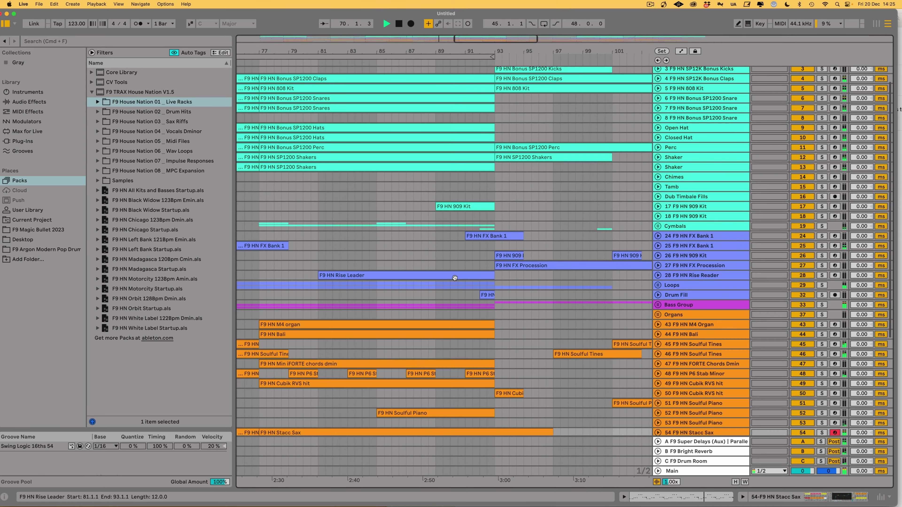
left_click(442, 347)
scroll(440, 343, "down", 10)
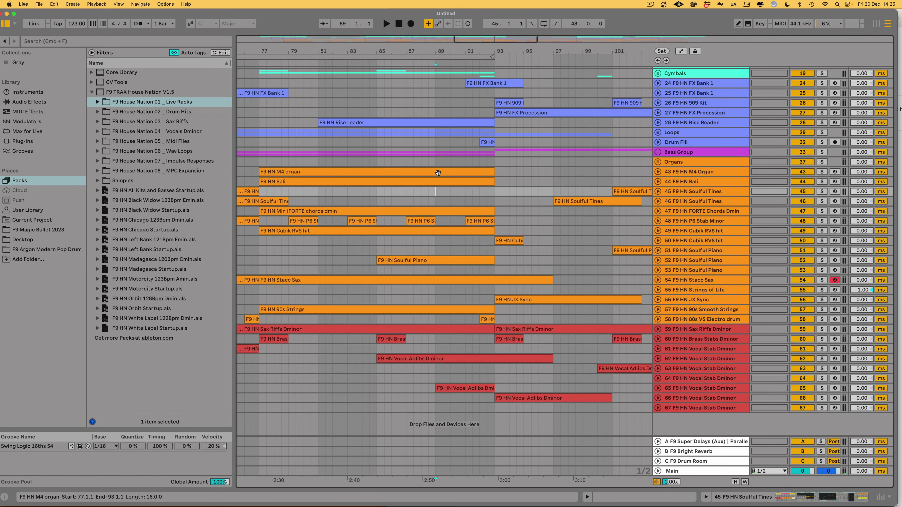
- Select bars 89 to 102 on the 45 and 46 F9 HN Soulful Tines tracks and play the transition into the bar 93 section
left_click_drag(437, 194, 618, 196)
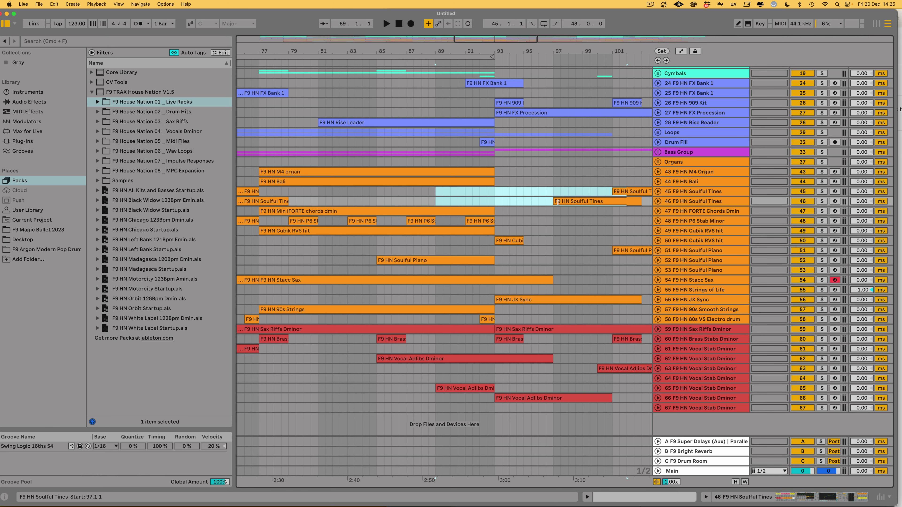
scroll(558, 202, "right", 10)
scroll(572, 241, "up", 5)
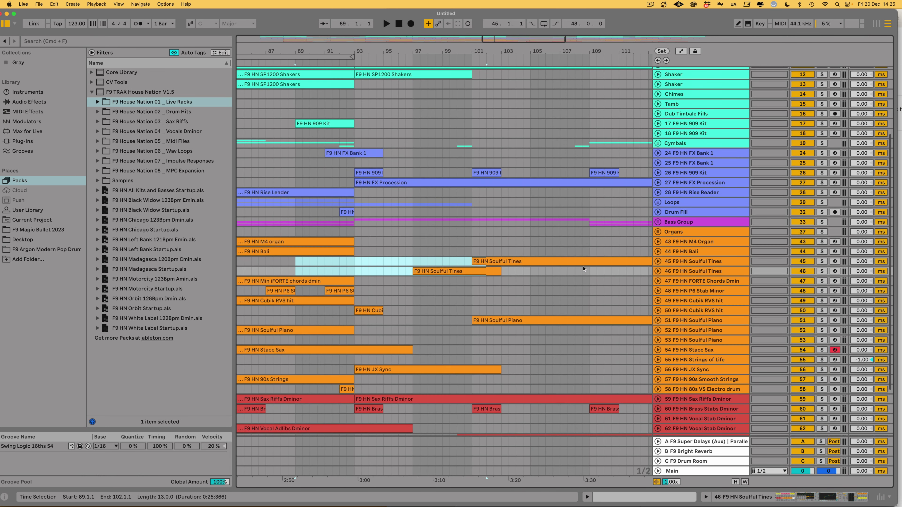
scroll(579, 264, "up", 3)
key("space")
left_click_drag(527, 51, 520, 16)
scroll(520, 255, "down", 8)
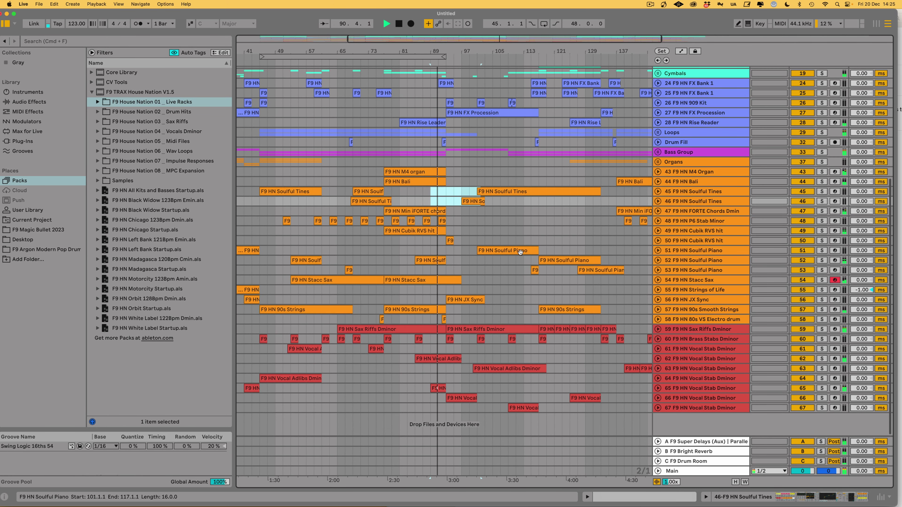
scroll(520, 252, "up", 12)
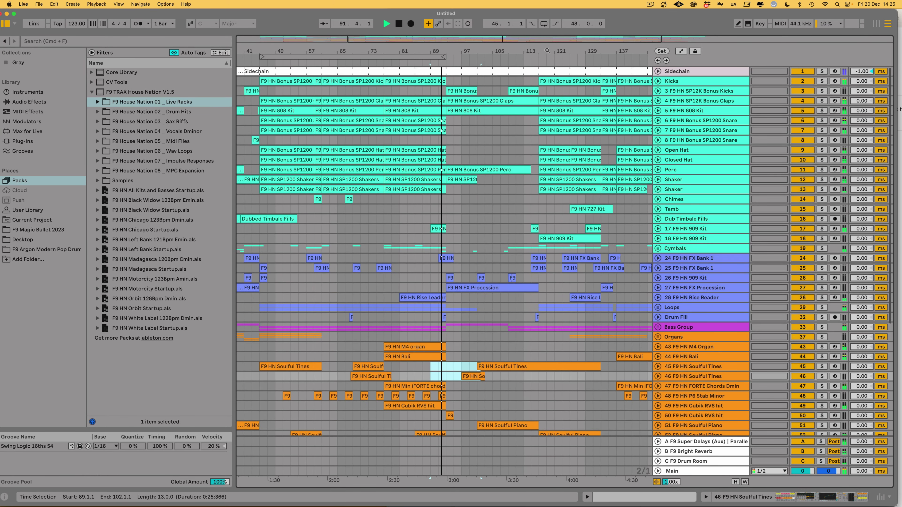
left_click_drag(506, 39, 505, 49)
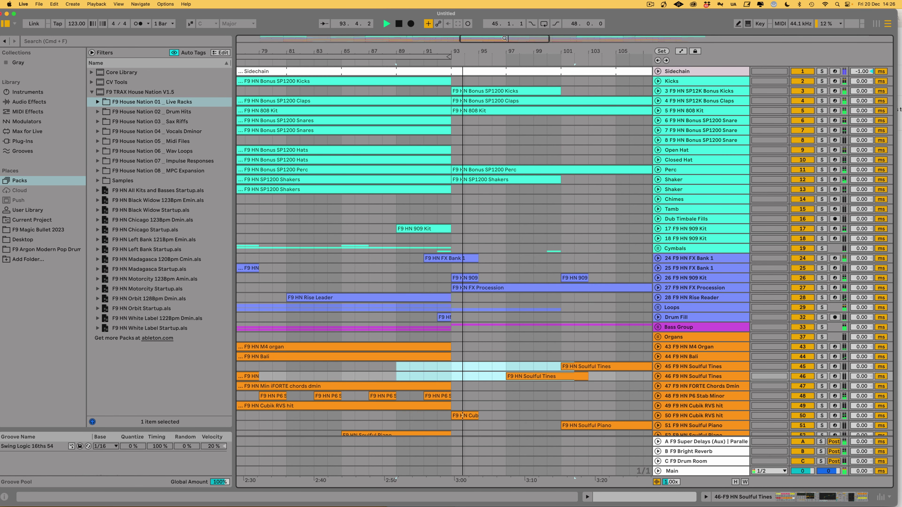
- Unfold the 59 F9 HN Sax Riffs Dminor track and show its Chicago sax rack with the F9 Simpler Drop device during playback
scroll(533, 178, "down", 12)
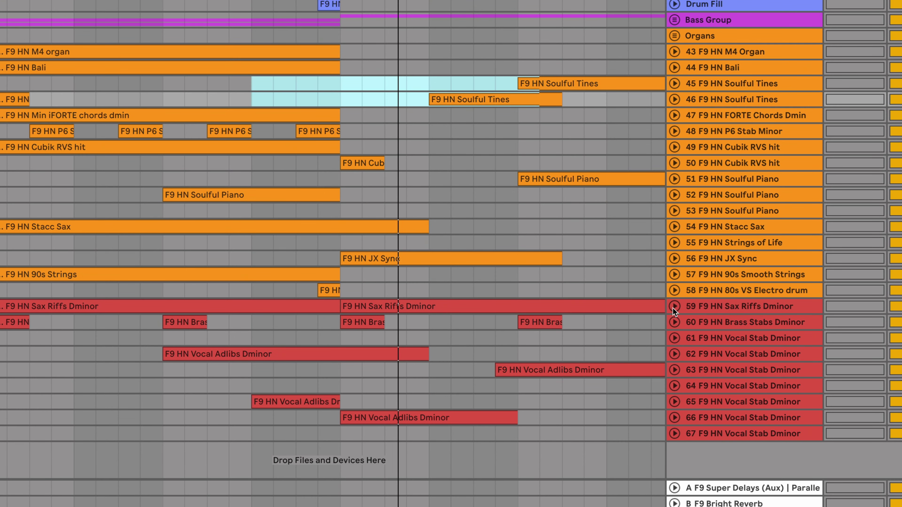
left_click(658, 329)
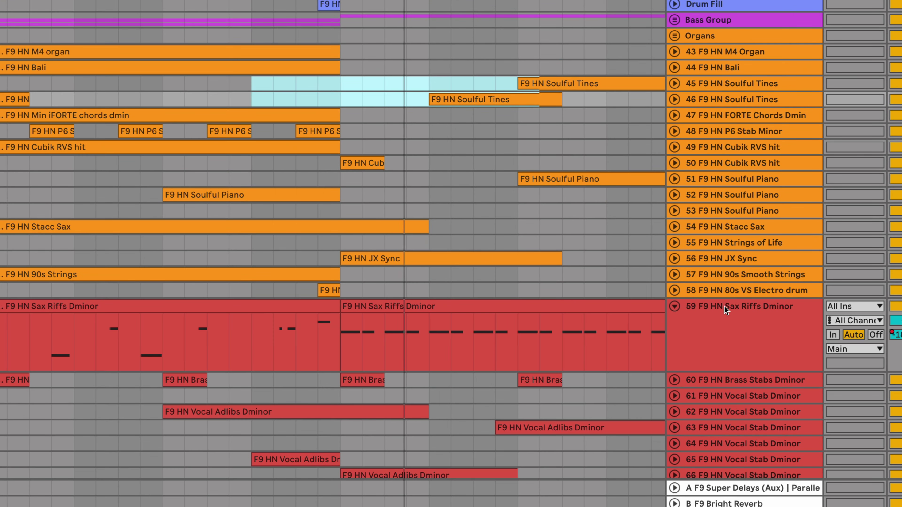
left_click(749, 304)
double_click(764, 316)
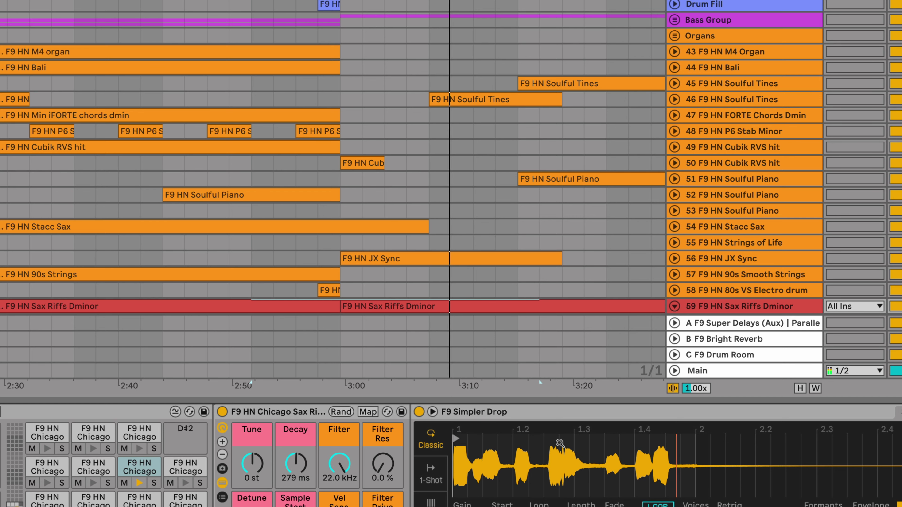
scroll(516, 136, "right", 5)
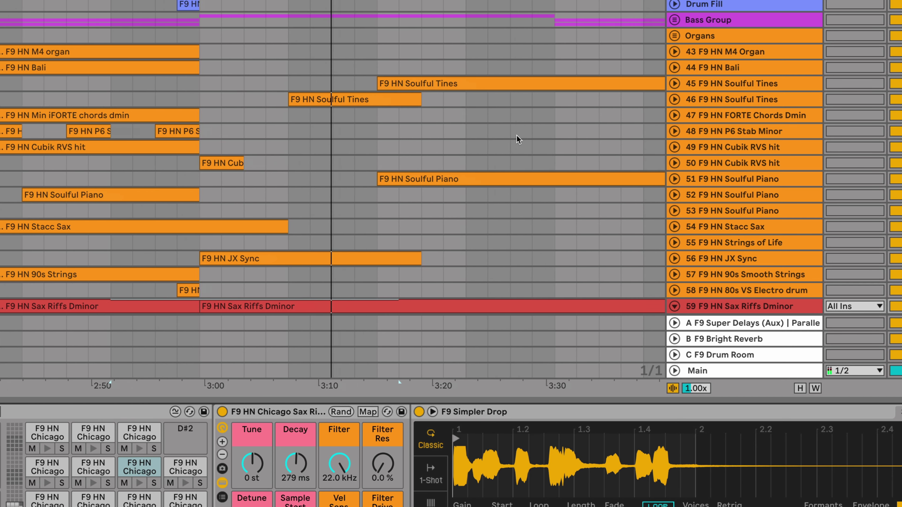
scroll(517, 136, "right", 3)
scroll(517, 135, "down", 3)
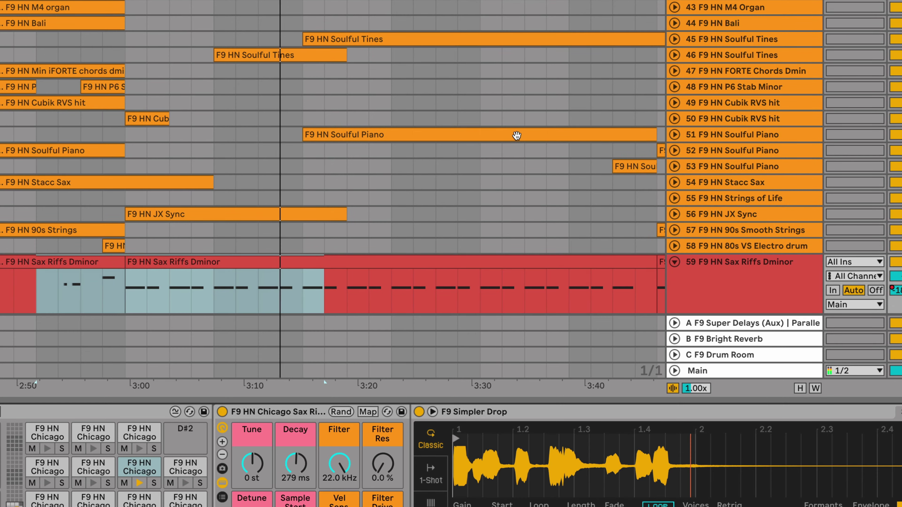
- Open the Soulful Tines clip that starts at bar 101 on track 45 and enlarge its note editor
scroll(517, 136, "down", 4)
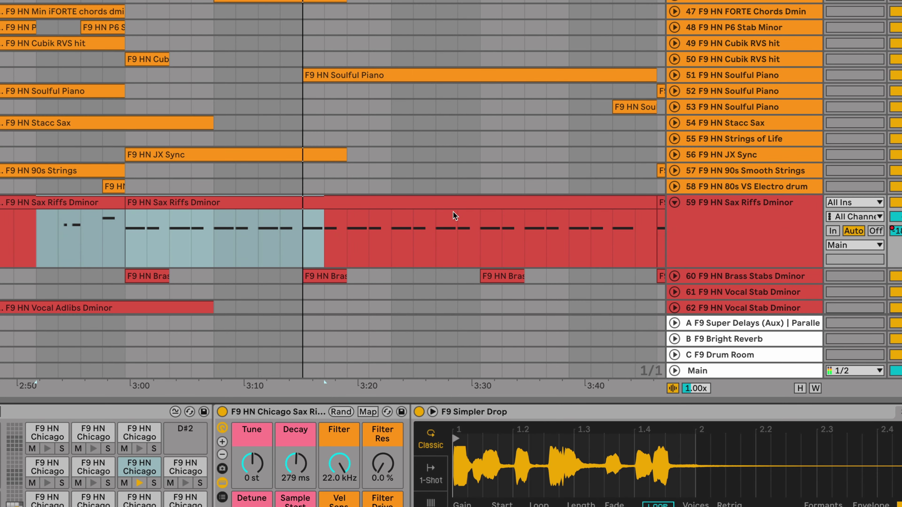
scroll(365, 240, "right", 2)
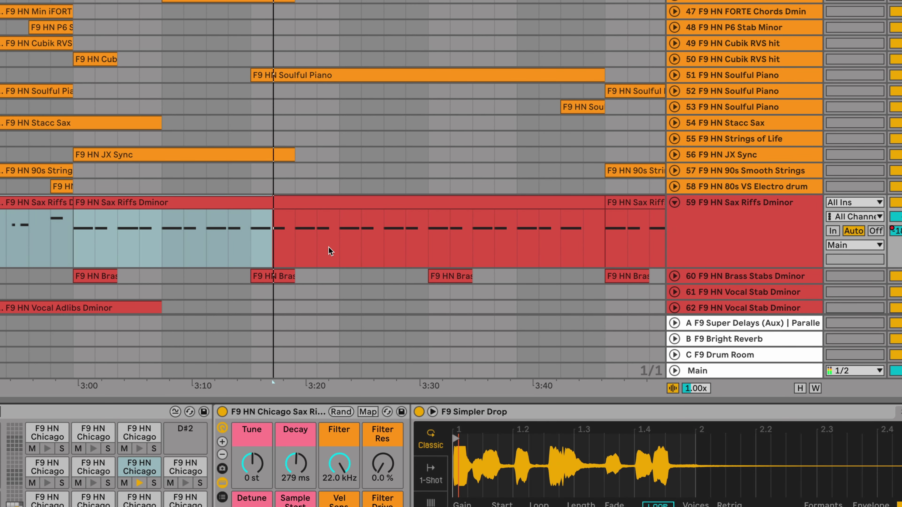
scroll(322, 213, "up", 1)
scroll(322, 213, "up", 4)
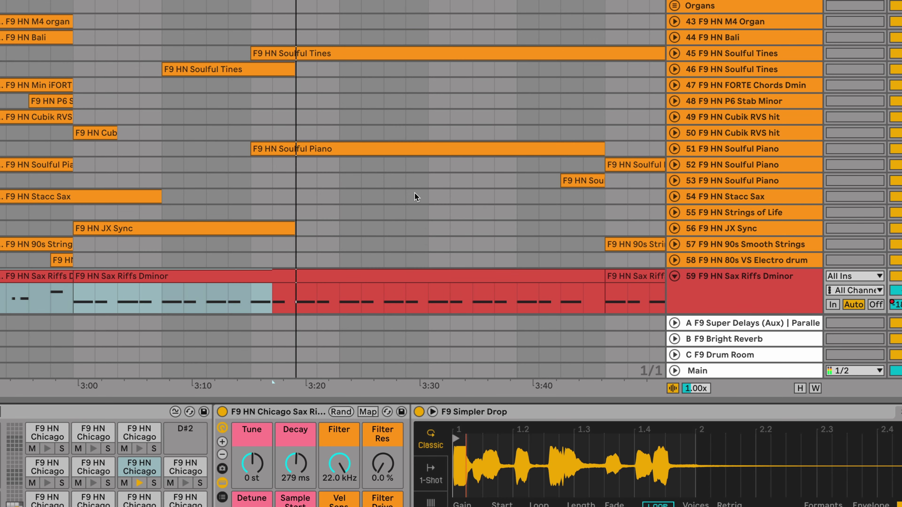
double_click(317, 53)
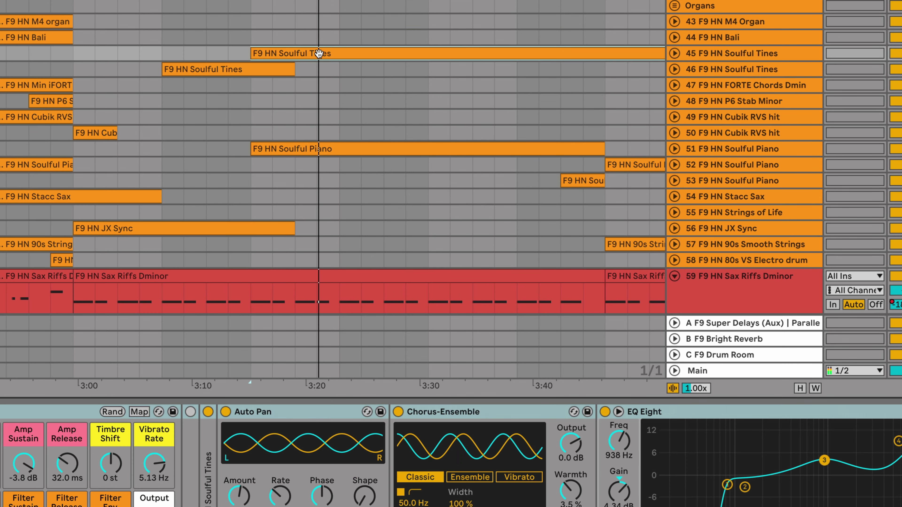
scroll(200, 421, "up", 5)
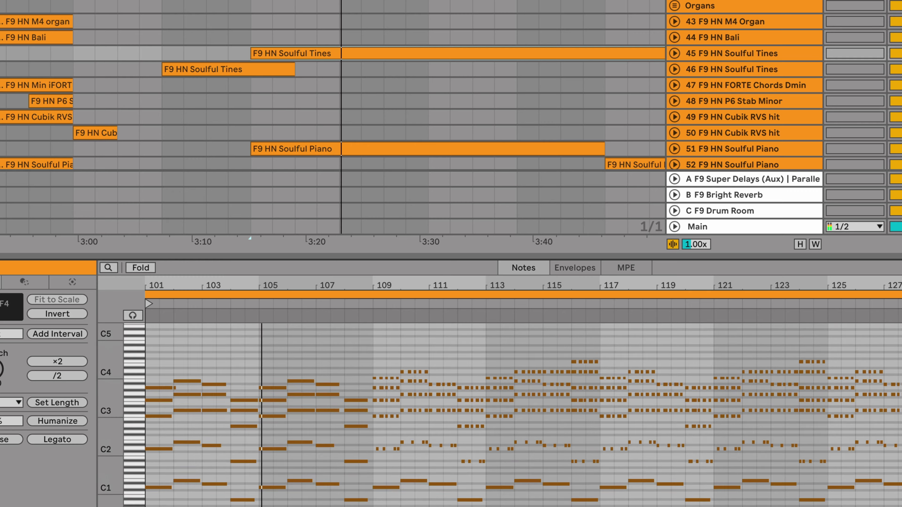
left_click_drag(345, 257, 344, 158)
- Play the arrangement from bar 113 to bar 119 while examining the drum, FX, bass and organ tracks, and stop
scroll(357, 269, "up", 3)
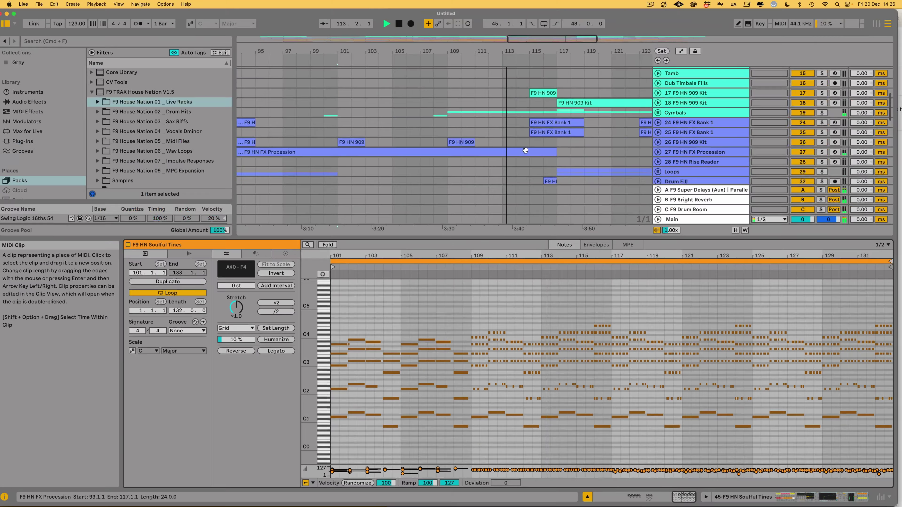
scroll(525, 151, "right", 3)
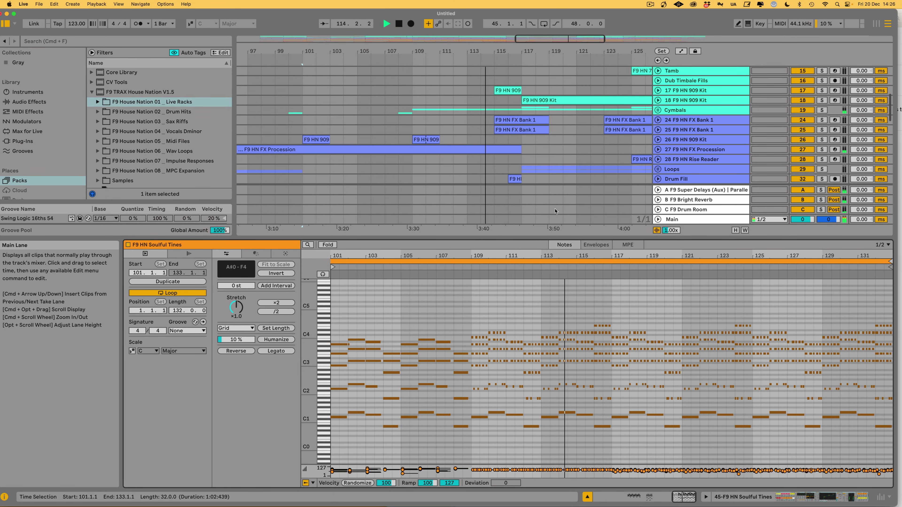
scroll(498, 167, "down", 1)
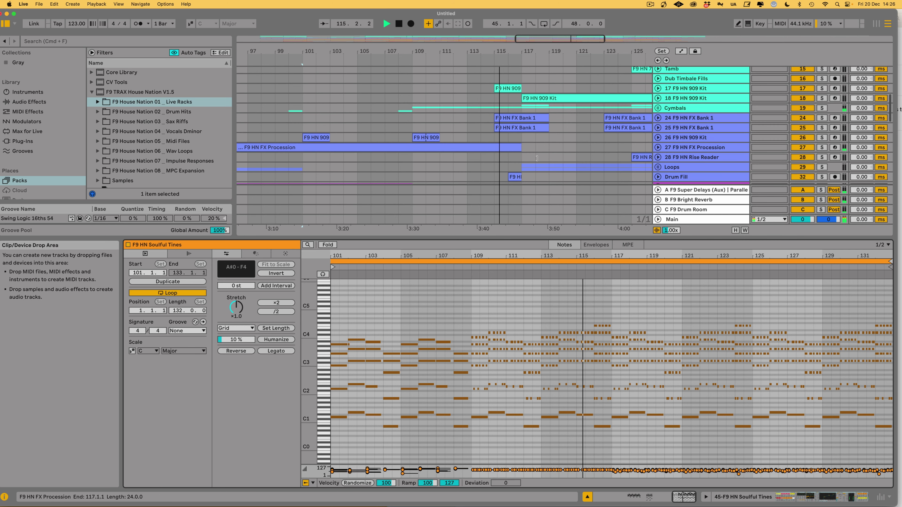
scroll(488, 175, "down", 2)
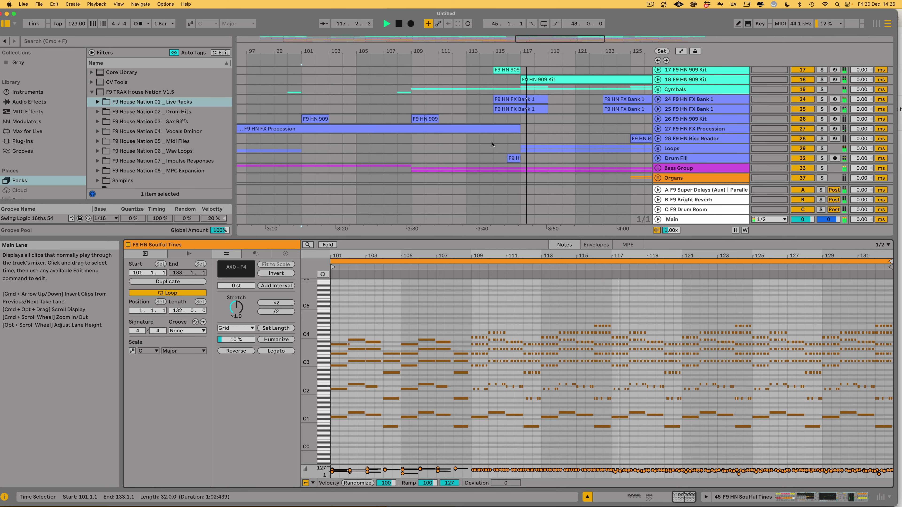
scroll(497, 153, "right", 10)
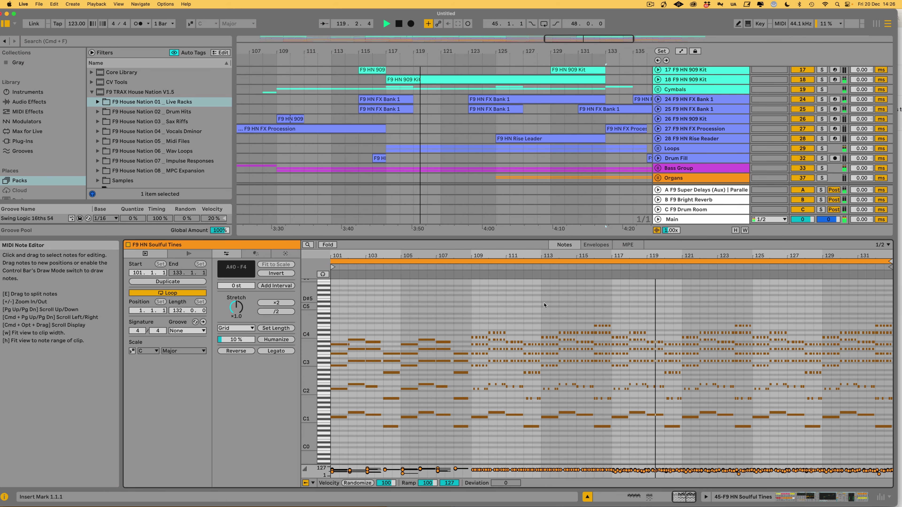
scroll(599, 307, "down", 3)
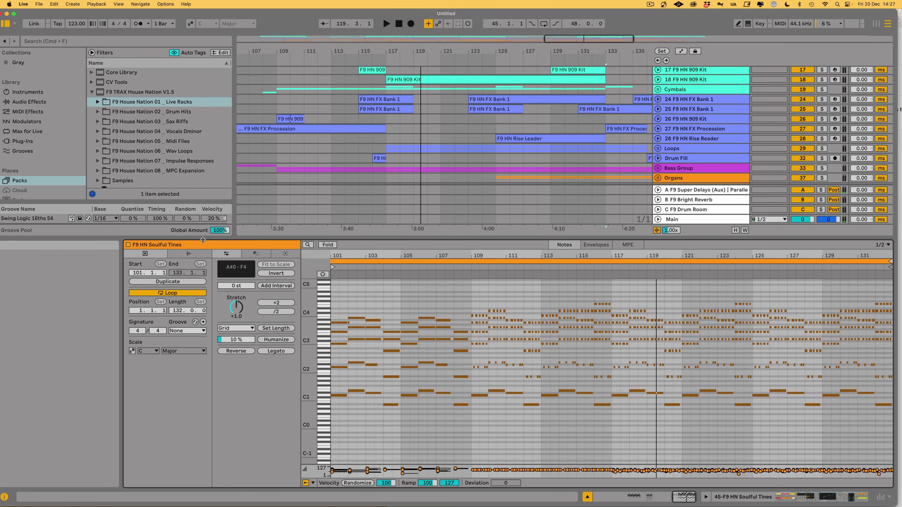
- Expand the F9 House Nation 05 _ Midi Files pack folder and look through its F9 TRAX HN Keys Midi Files
left_click_drag(202, 239, 203, 270)
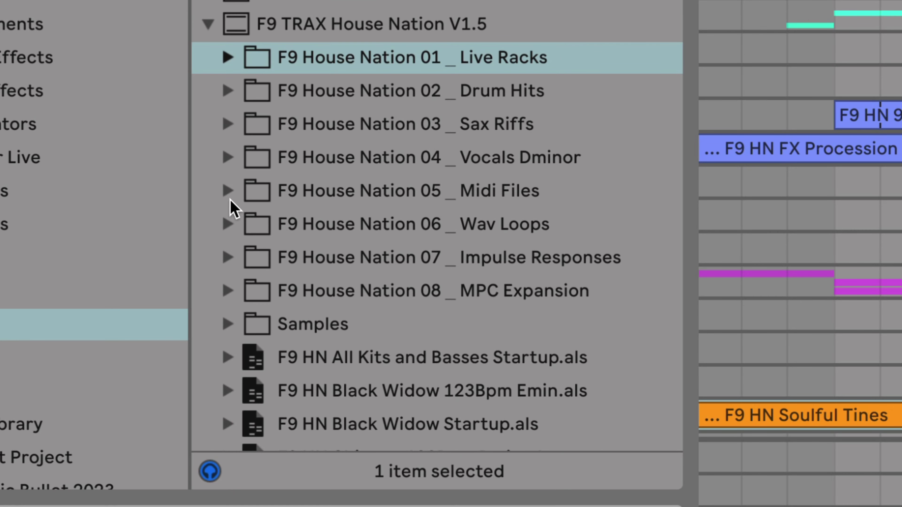
left_click(230, 200)
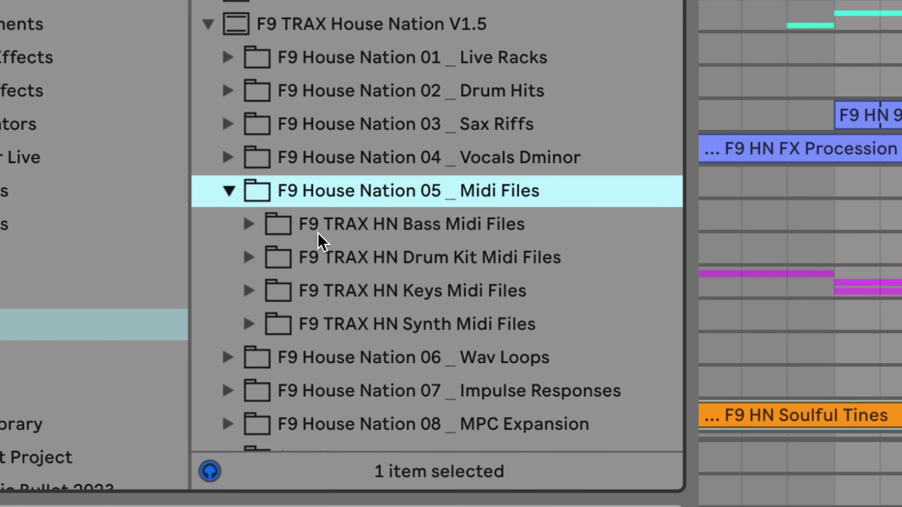
scroll(387, 213, "down", 2)
left_click(380, 216)
left_click(248, 214)
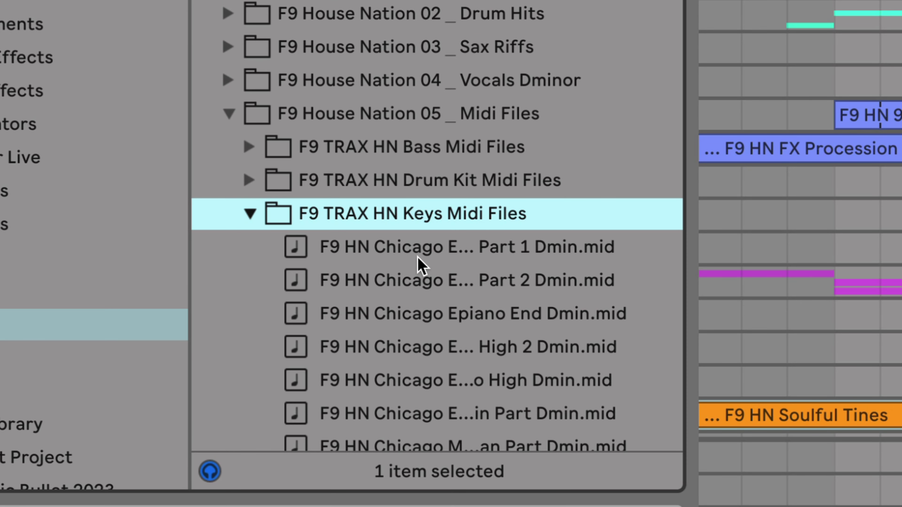
scroll(418, 264, "down", 10)
scroll(477, 60, "down", 5)
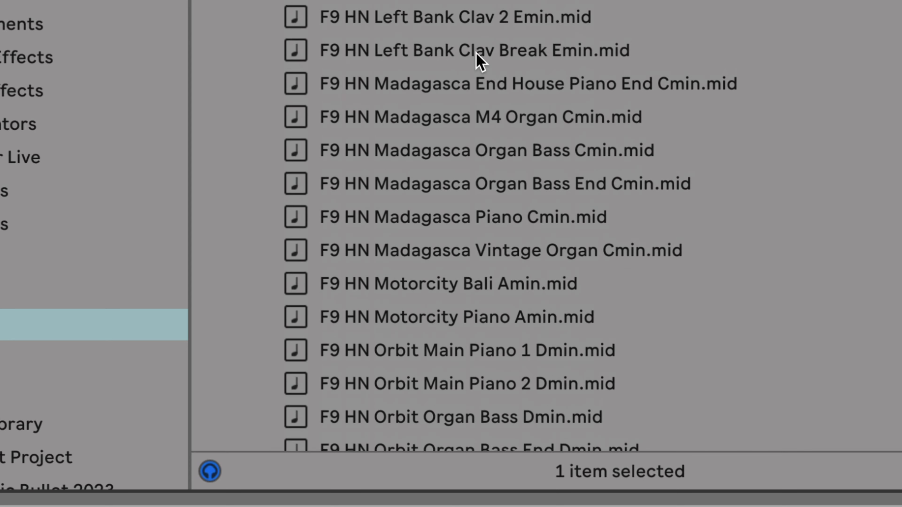
scroll(498, 241, "down", 3)
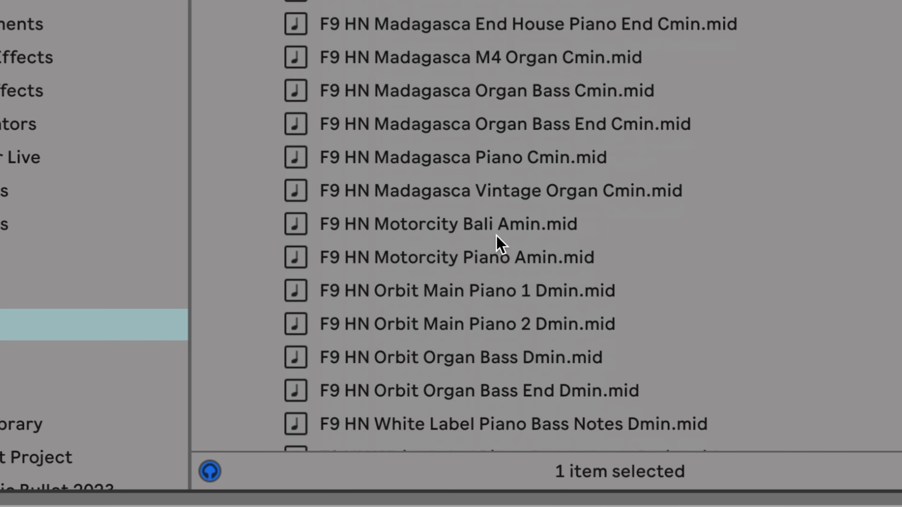
scroll(481, 234, "up", 4)
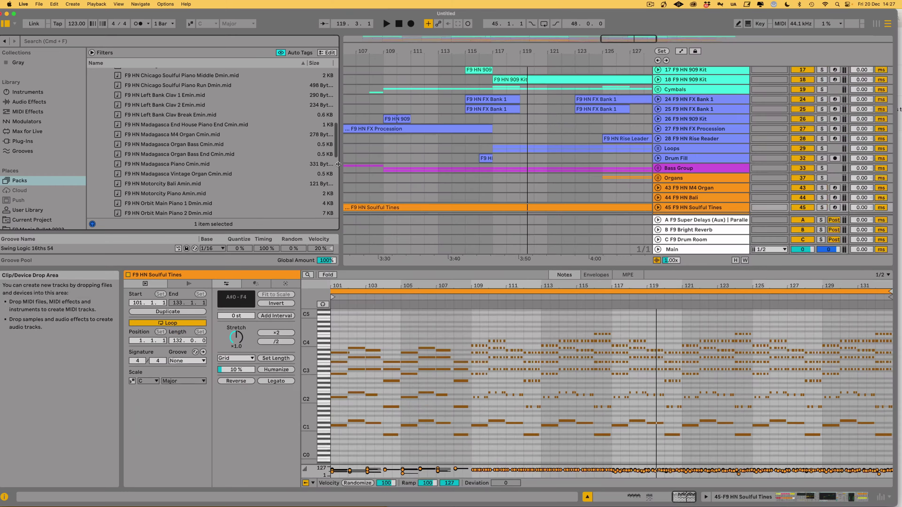
- Narrow the browser and shrink the clip's note editor to give the arrangement more room
left_click_drag(338, 163, 245, 164)
left_click_drag(533, 269, 531, 376)
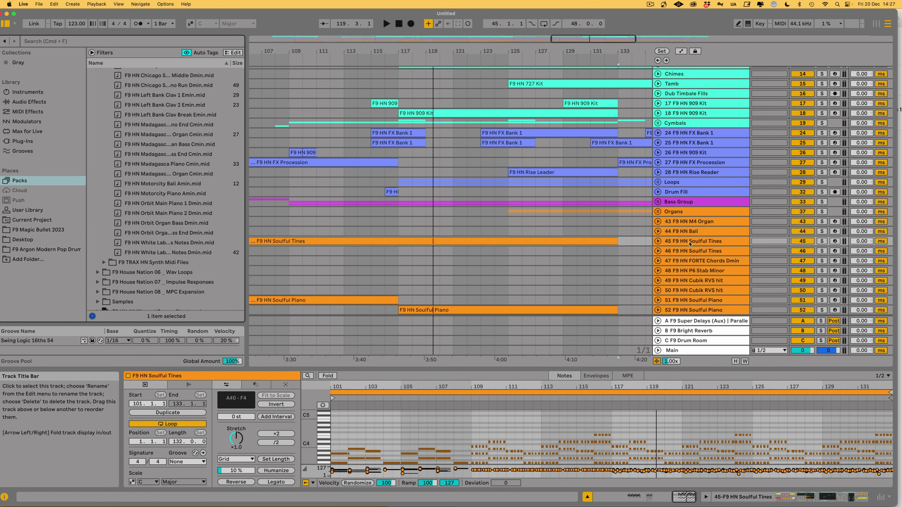
scroll(592, 255, "down", 3)
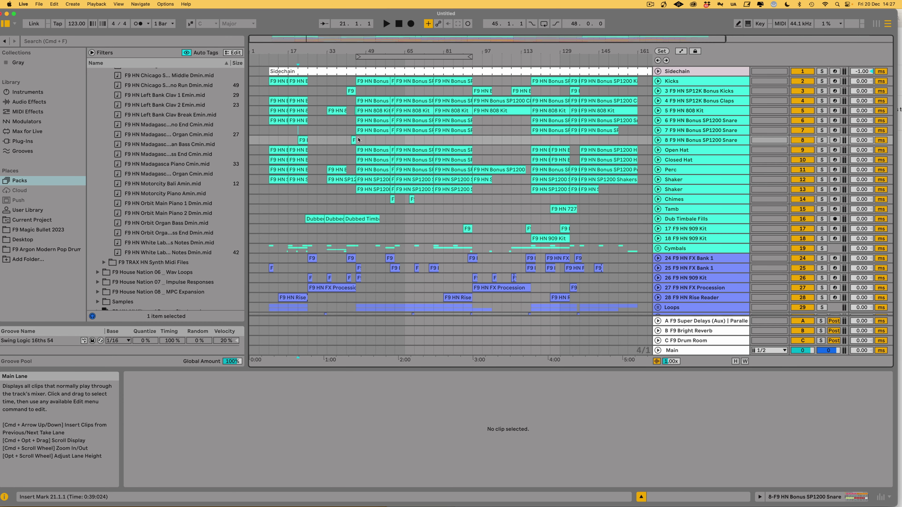
- Mark time ranges across the snare and Open Hat tracks, including bars 17 to 21, 29 to 33 and 61 to 69
left_click_drag(358, 139, 551, 150)
left_click(297, 134)
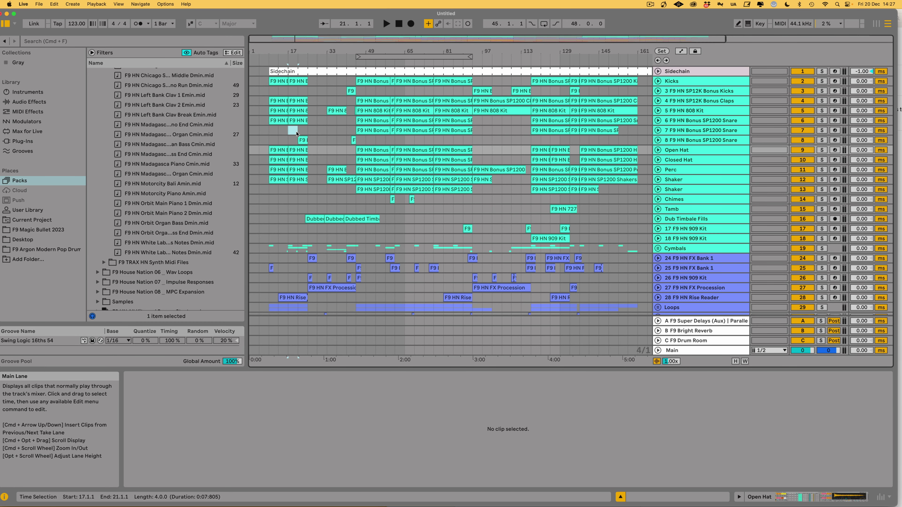
left_click_drag(307, 132, 307, 133)
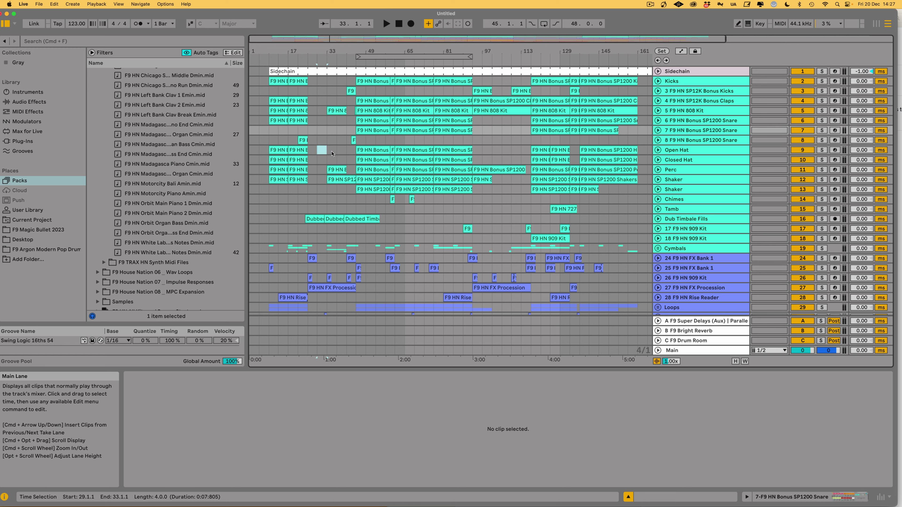
left_click_drag(356, 153, 356, 153)
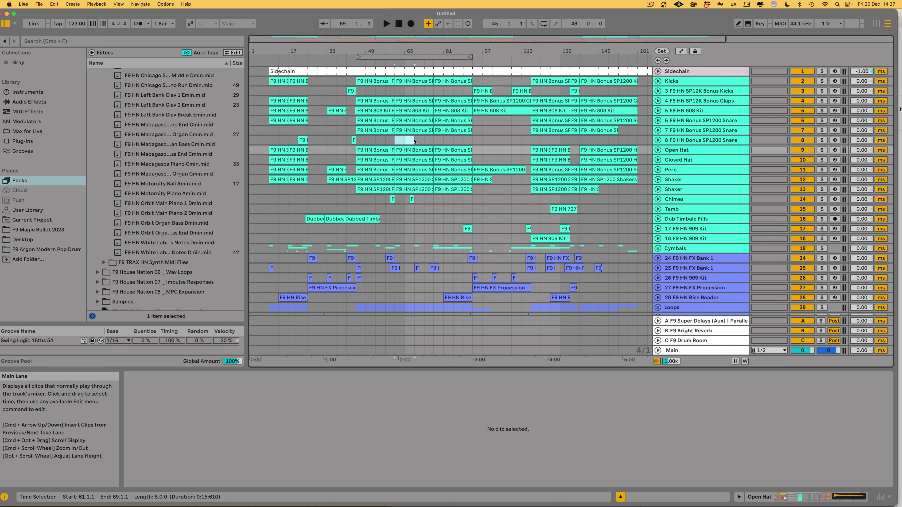
left_click_drag(507, 141, 507, 141)
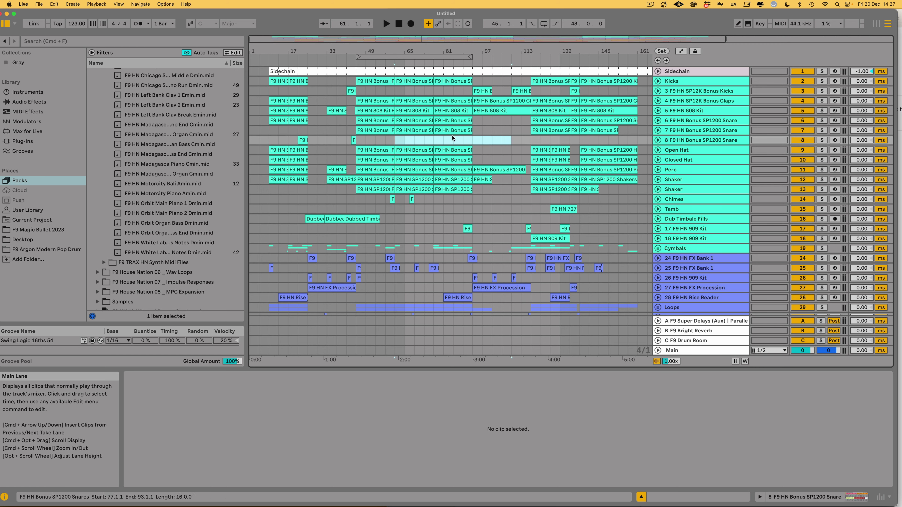
- Select the tracks from Kicks through Drum Fill and play the drum section from bar 45
scroll(535, 138, "down", 3)
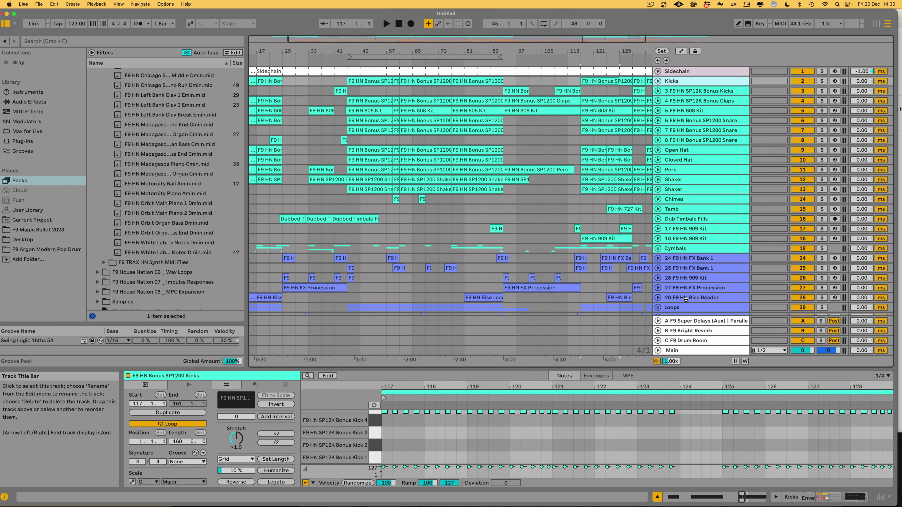
scroll(686, 299, "down", 2)
left_click(682, 305, "shift")
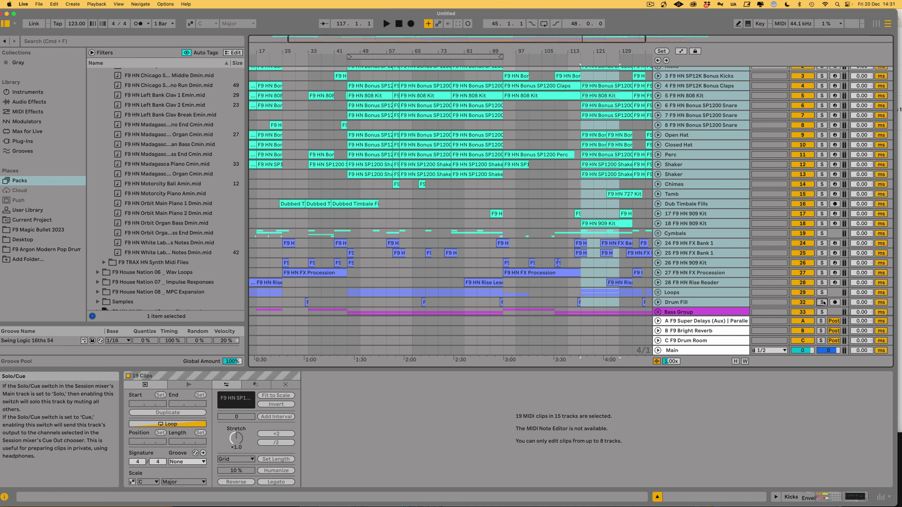
left_click(346, 195)
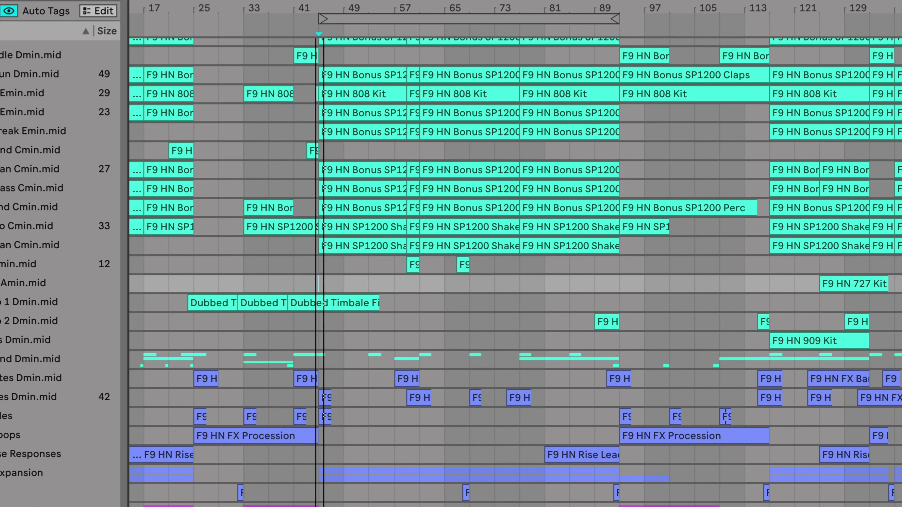
left_click_drag(316, 8, 316, 66)
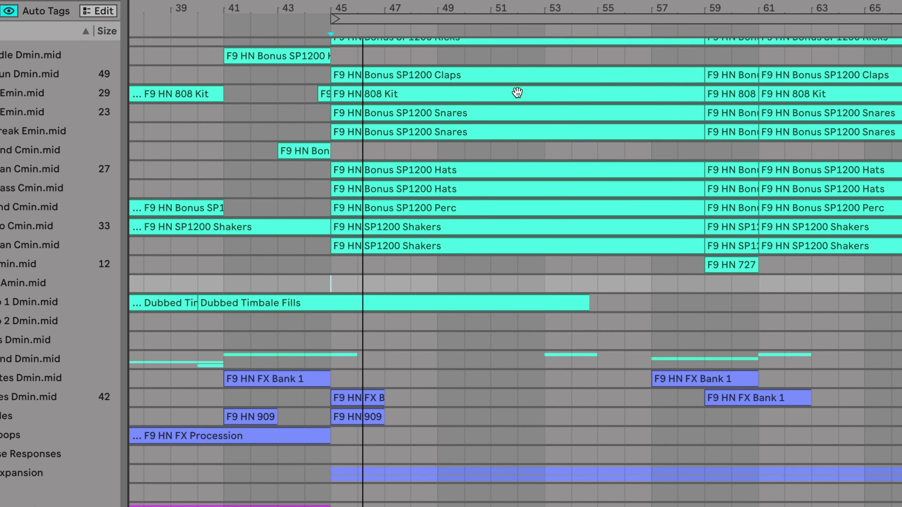
left_click_drag(502, 181, 481, 209)
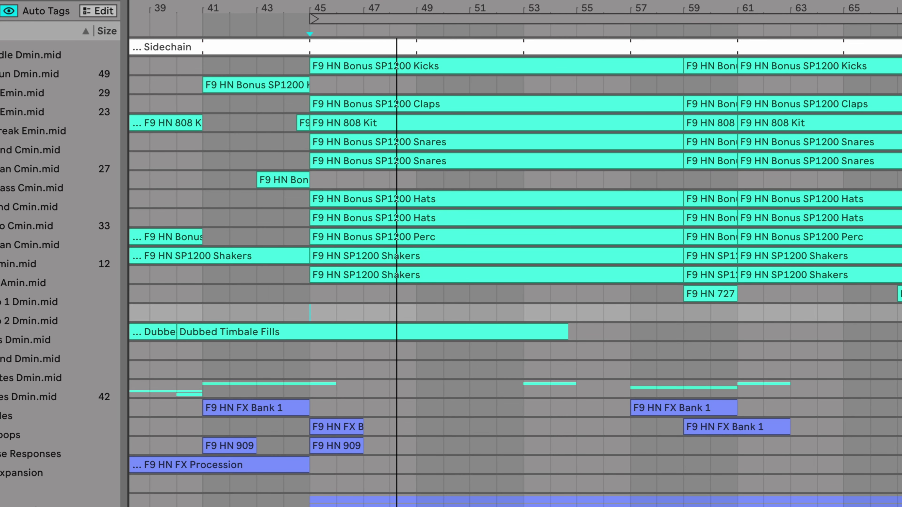
- Unfold the Kicks, SP12K Bonus Claps and 808 Kit tracks to show their note patterns
left_click(900, 66)
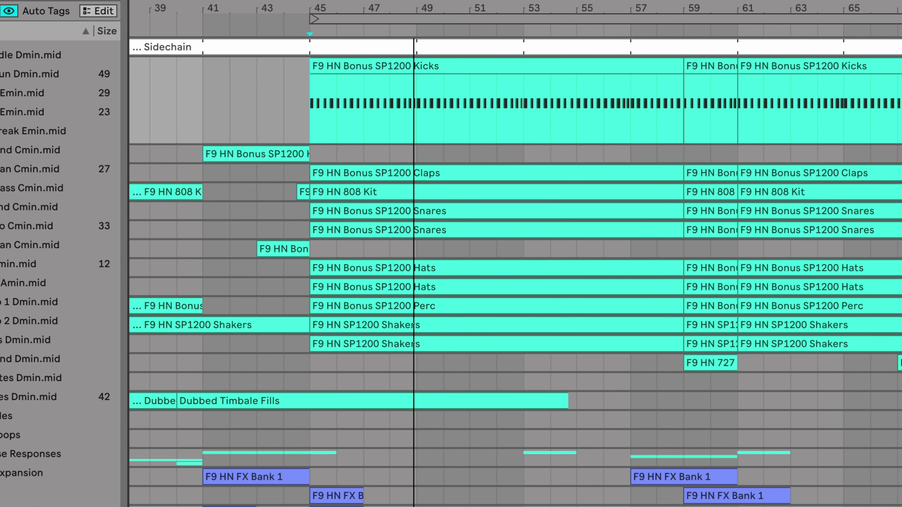
left_click(900, 173)
left_click(900, 261)
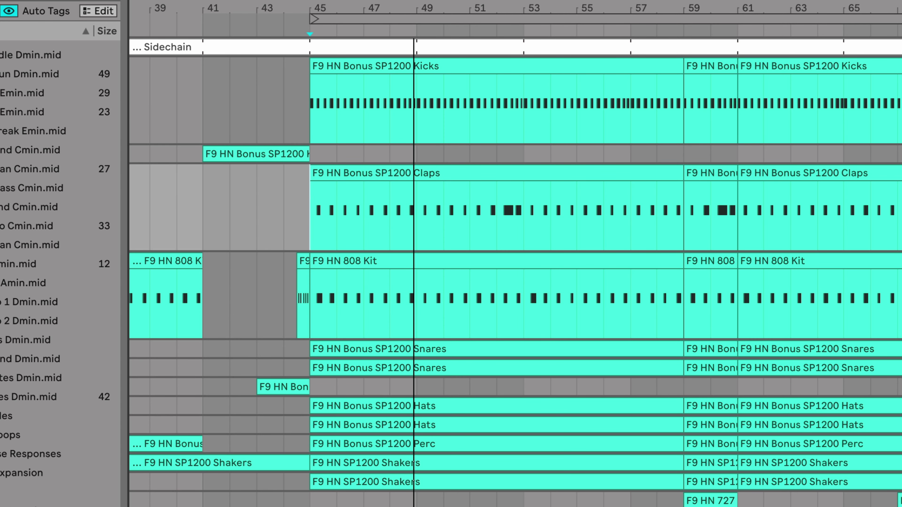
- Play the Kicks track with its F9 HN SP12K Bonus Kicks rack shown, and select the Envelope MIDI device
left_click(900, 66)
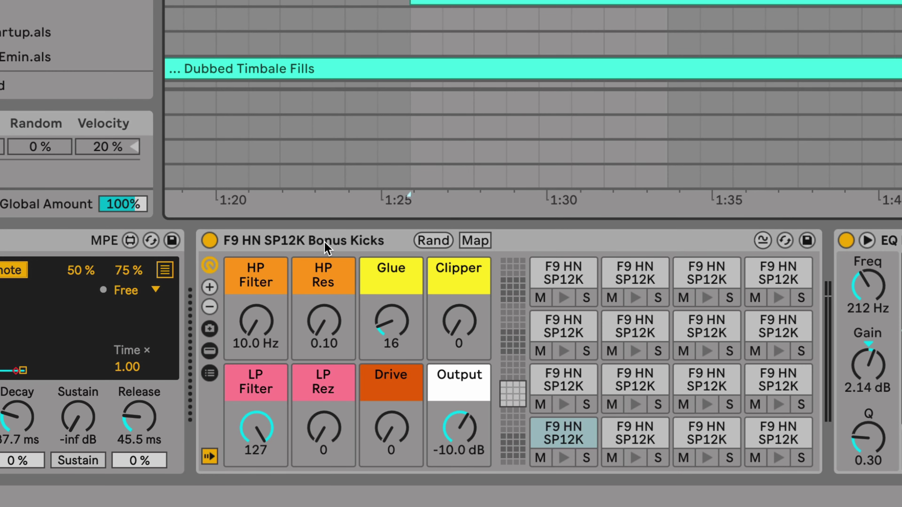
key("space")
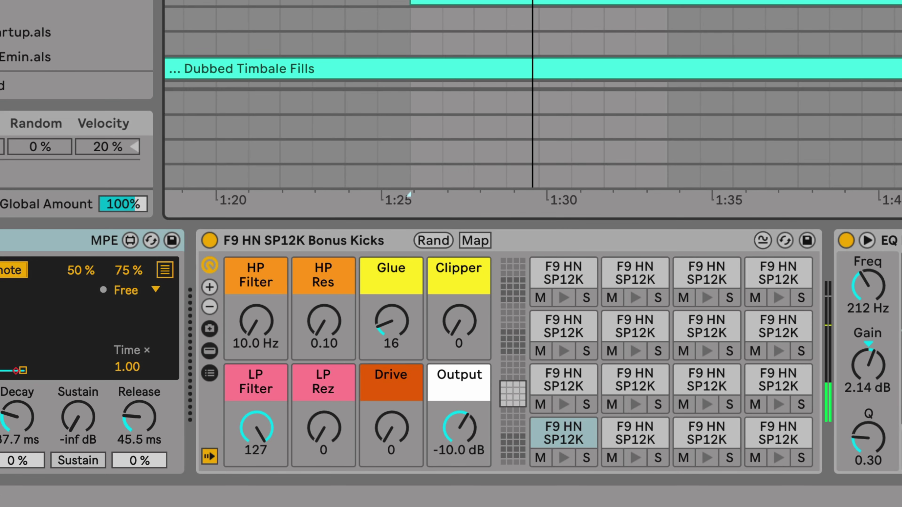
key("space")
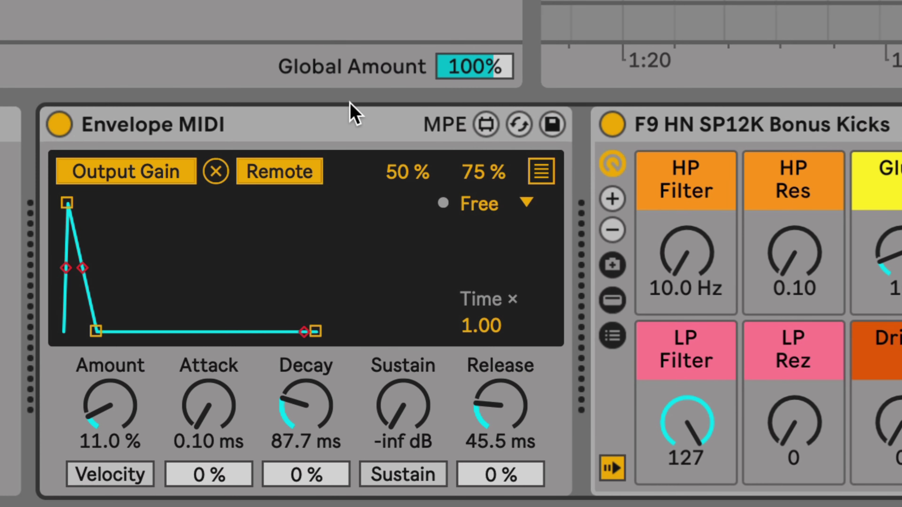
left_click(286, 131)
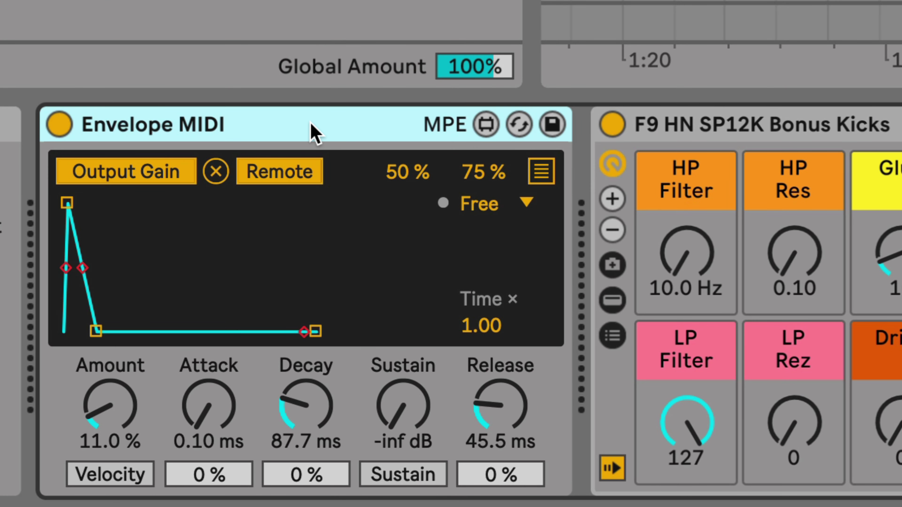